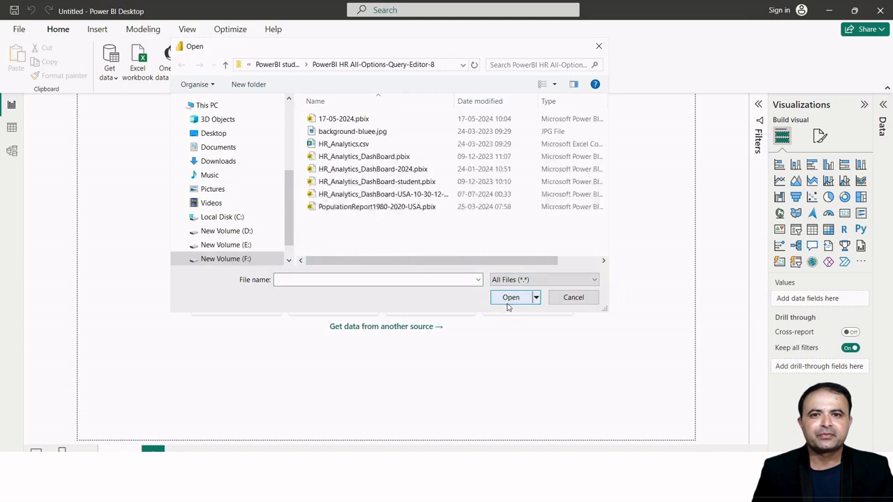
- Load the HR_Analytics.csv file as a data source and view its rows and the BusinessTravel column in table view
left_click(356, 145)
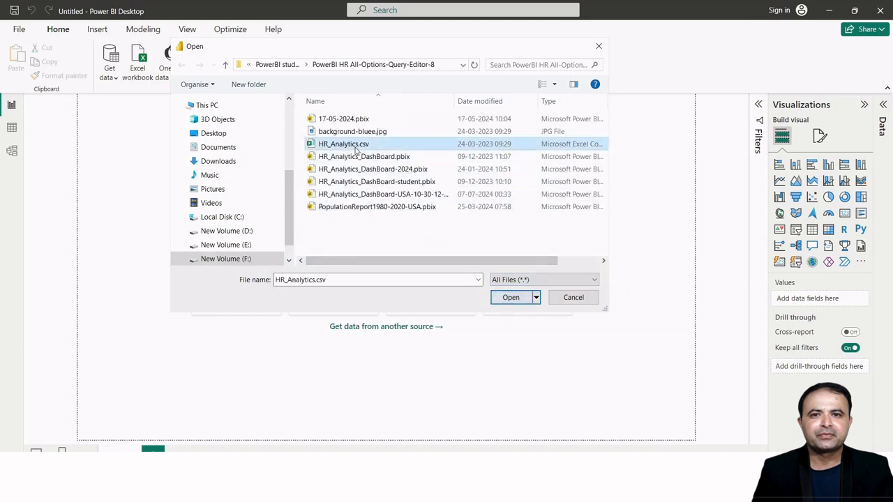
double_click(355, 145)
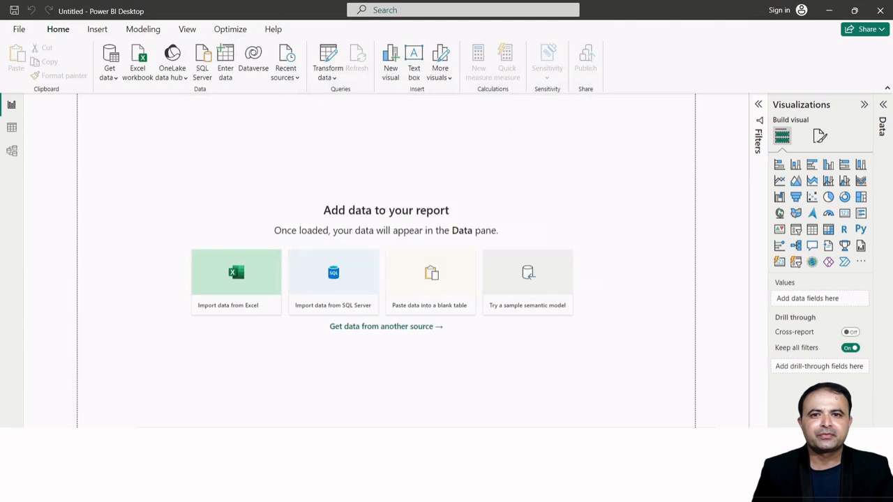
left_click(12, 127)
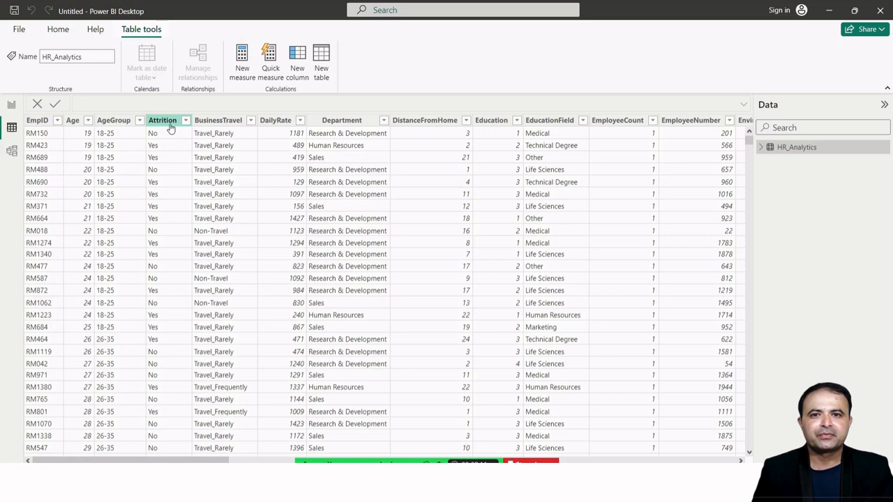
left_click(213, 123)
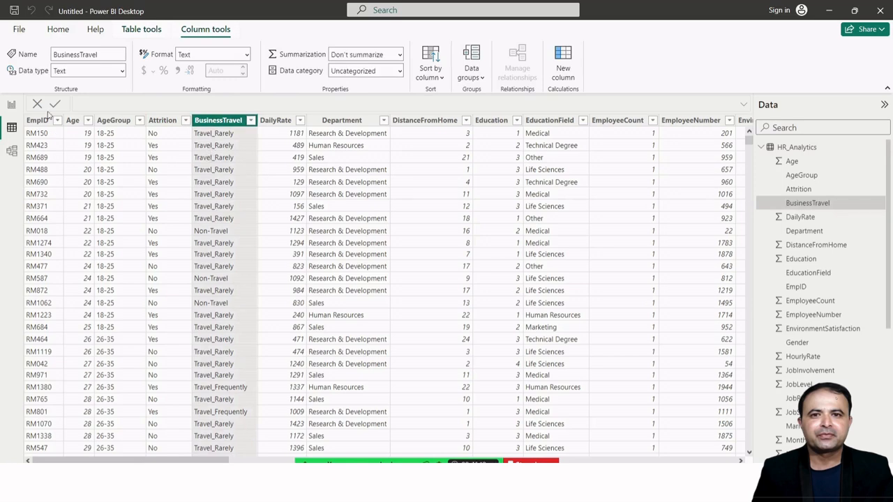
- From the report view, create a new measure named TotalEmployee and begin its formula with a count function
left_click(12, 104)
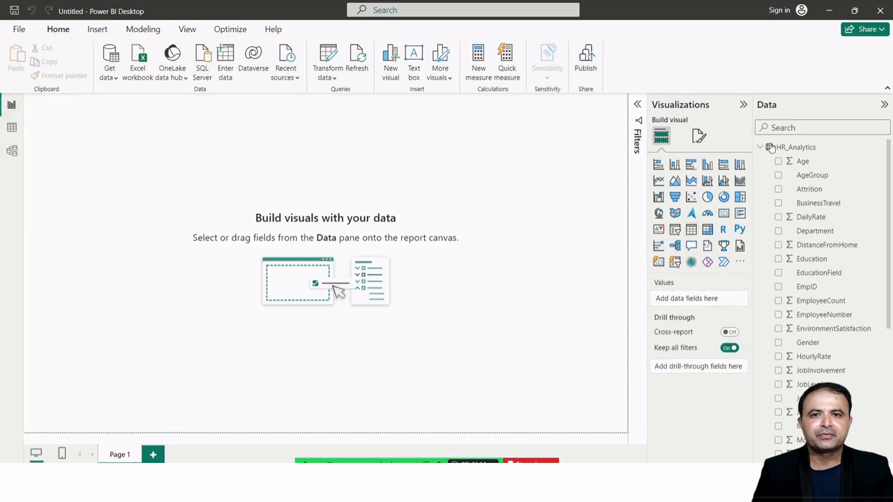
left_click(477, 62)
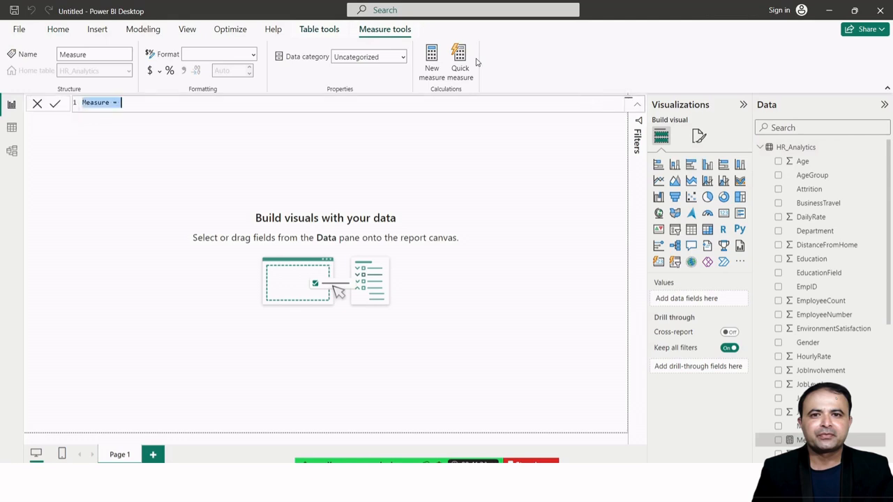
left_click(476, 62)
left_click(114, 103)
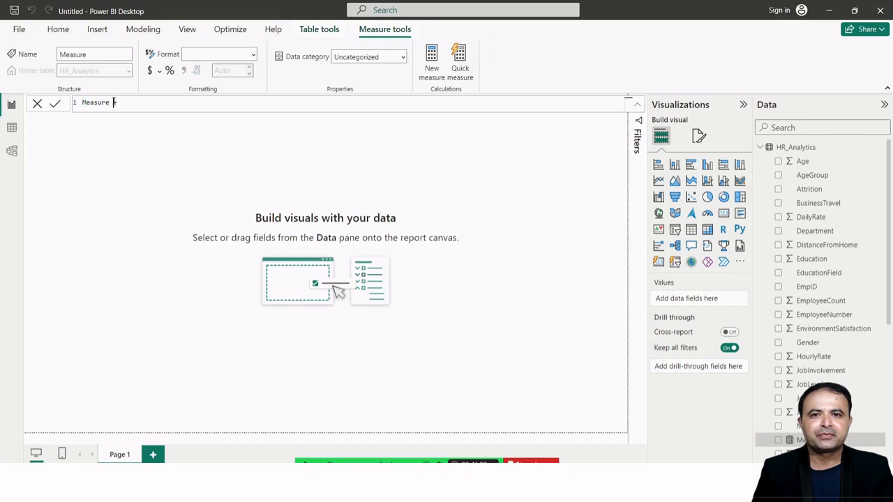
key("BackSpace")
key("BackSpace")
key("BackSpace")
key("BackSpace")
key("BackSpace")
key("BackSpace")
key("BackSpace")
key("BackSpace")
key("BackSpace")
type("To")
key("BackSpace")
key("BackSpace")
type("TotalEmpl")
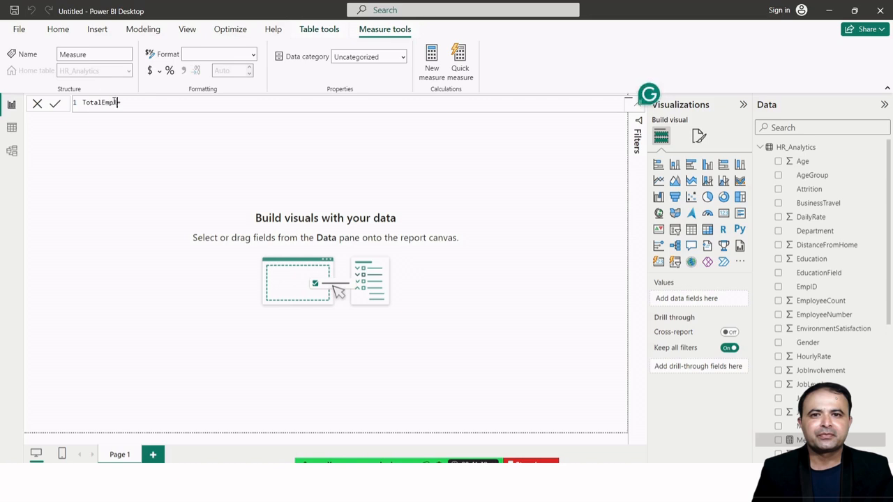
type("oyee=count")
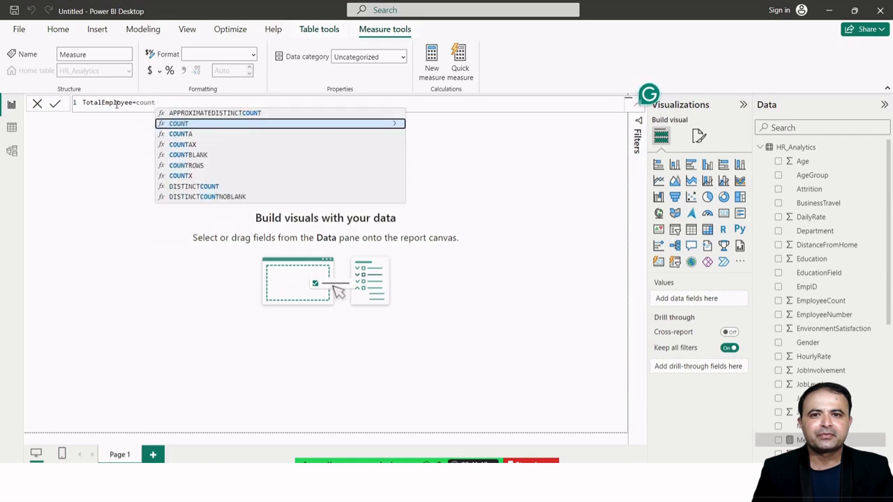
- Complete the measure's formula as COUNTA(HR_Analytics[EmpID]) and commit it
key("Down")
key("Tab")
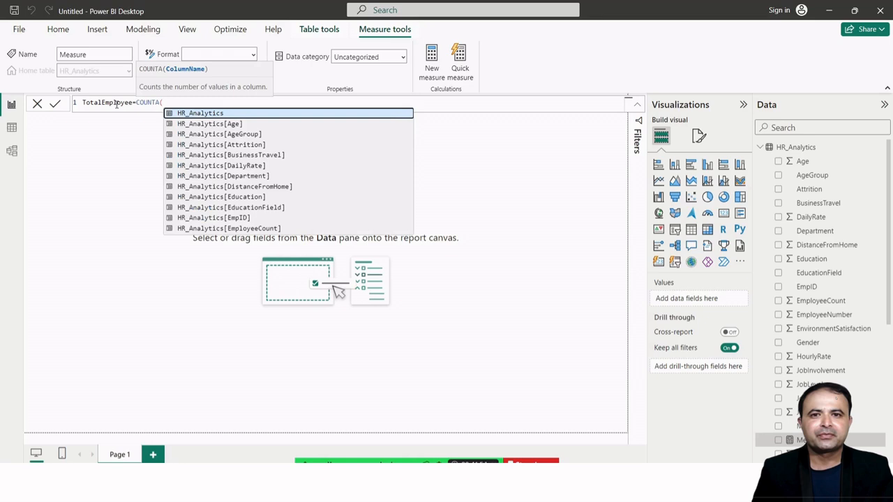
key("Down")
key("Down")
key("Down")
key("Down")
key("Down")
key("Down")
key("Down")
key("Down")
key("Down")
key("Down")
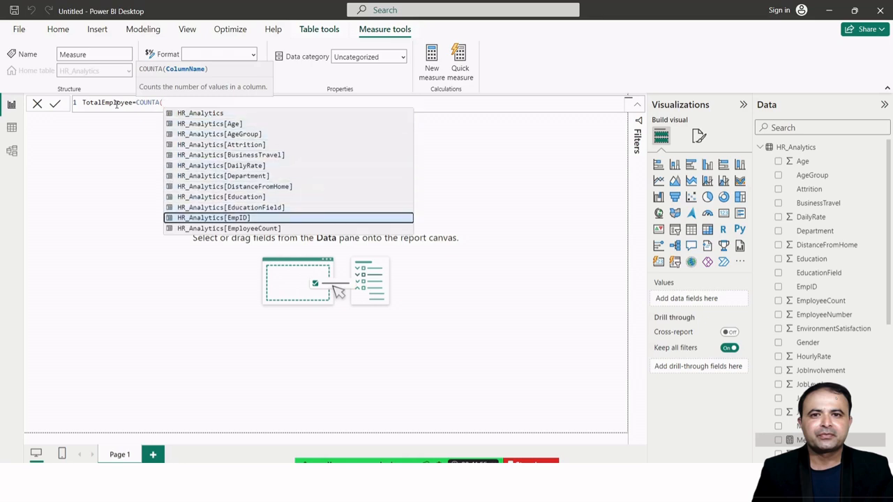
key("Tab")
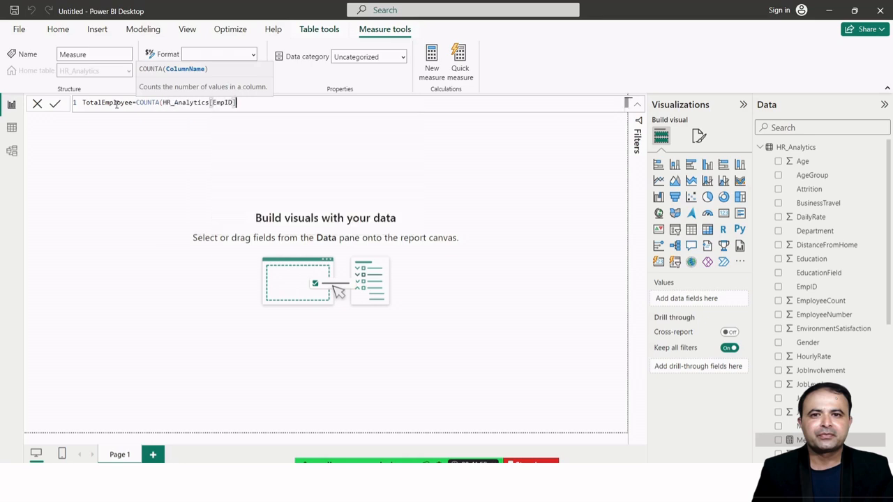
type(")")
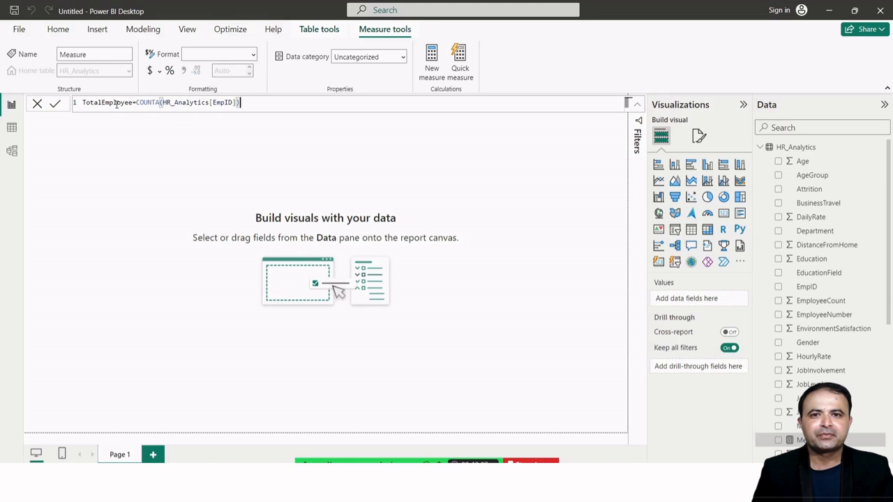
key("Return")
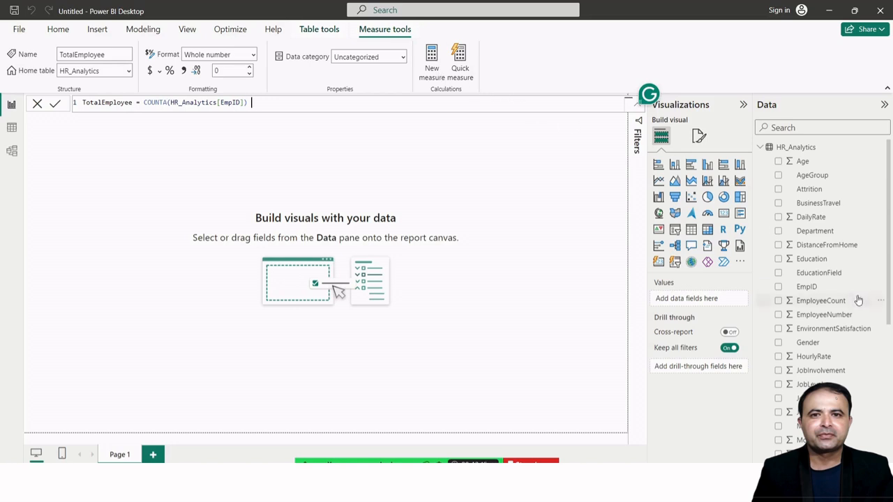
- Add a compact Card visual in the upper-left corner of the report page, showing the TotalEmployee measure
scroll(860, 300, "down", 5)
scroll(857, 299, "down", 2)
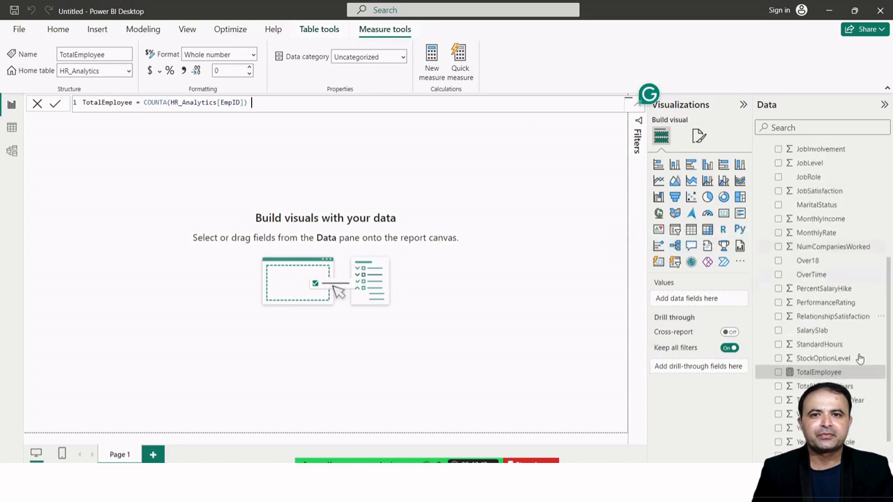
left_click(809, 363)
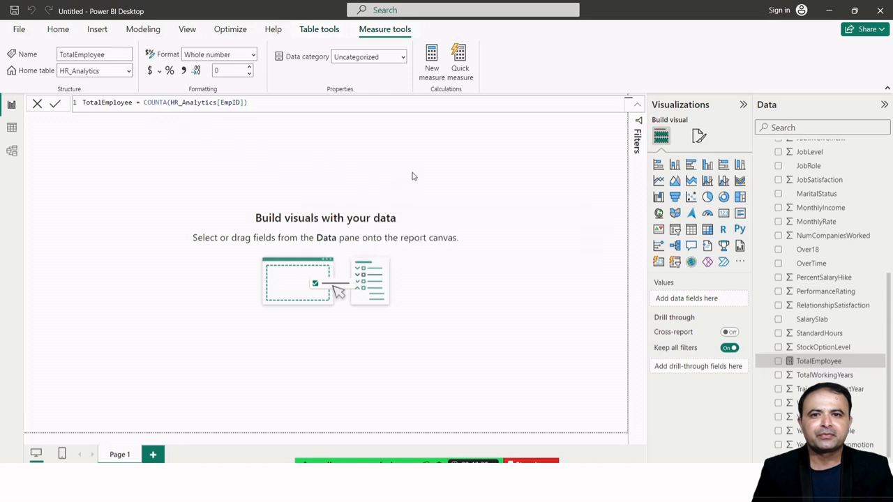
left_click(425, 182)
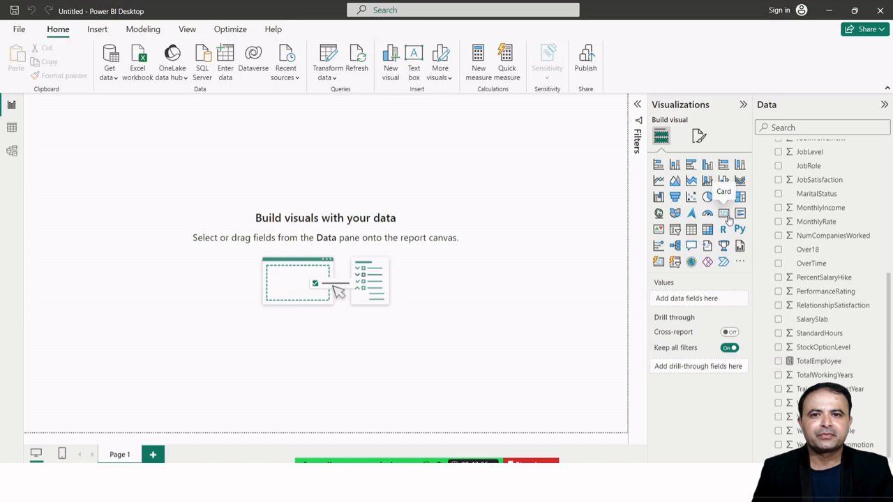
left_click(725, 216)
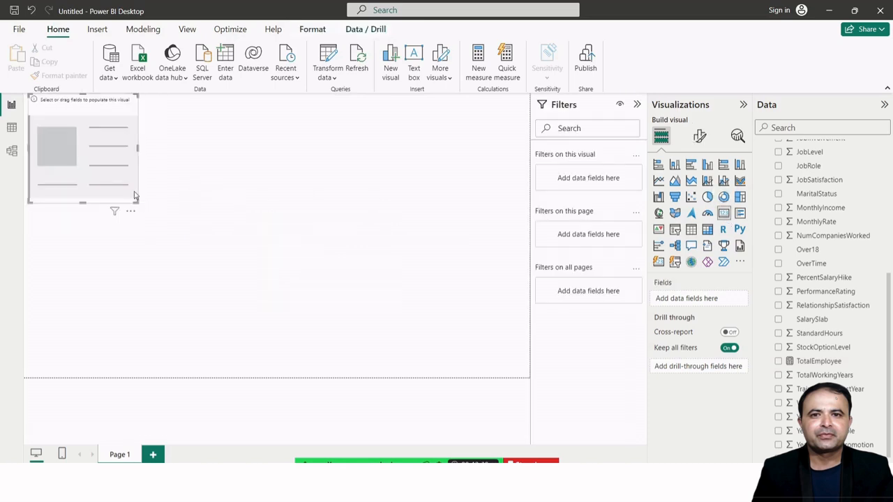
left_click_drag(135, 196, 124, 150)
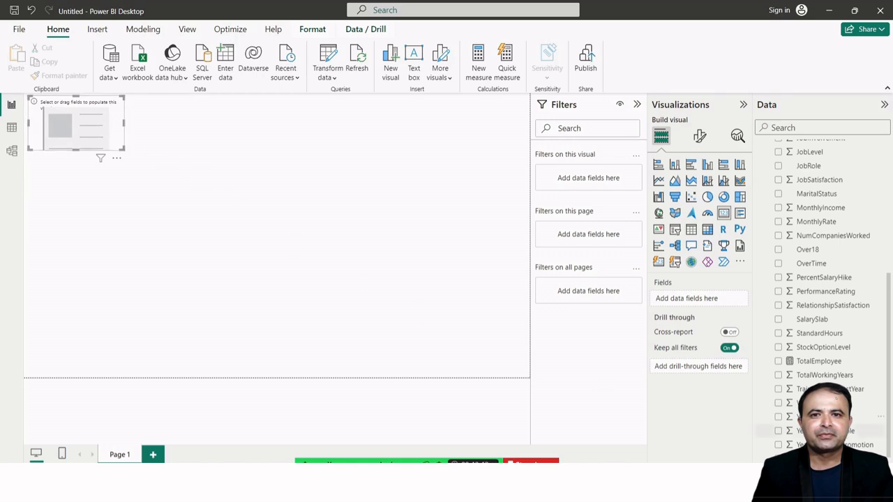
left_click(778, 361)
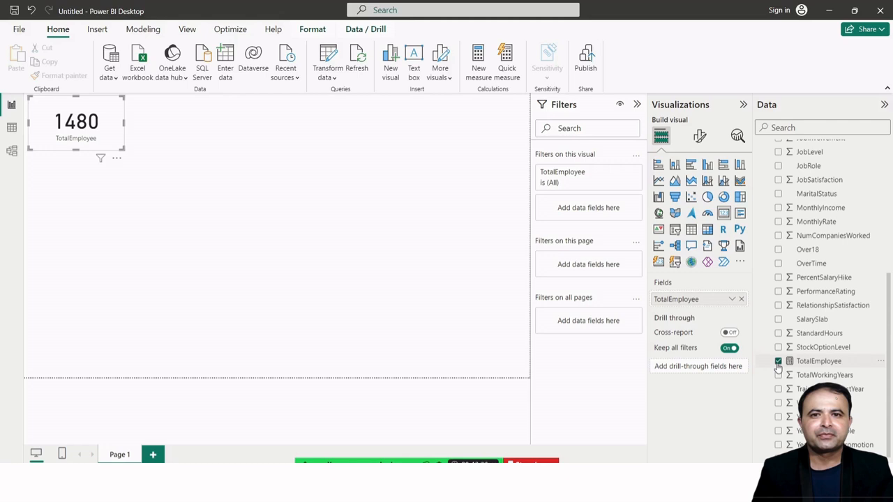
- Turn on the card's title and set its text to "Total Employee"
left_click(701, 138)
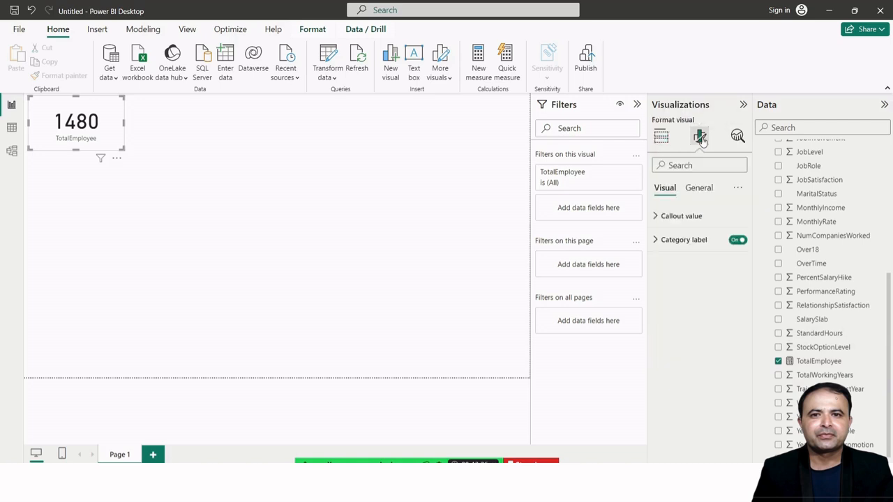
left_click(699, 187)
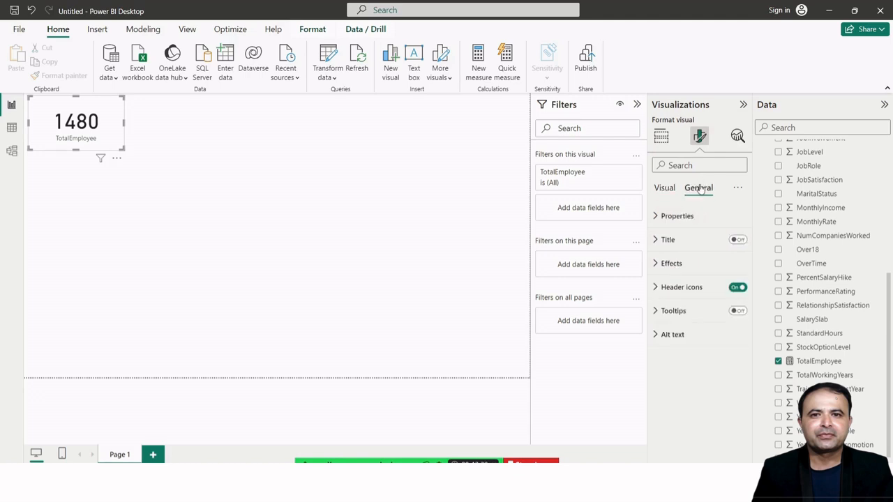
left_click(737, 239)
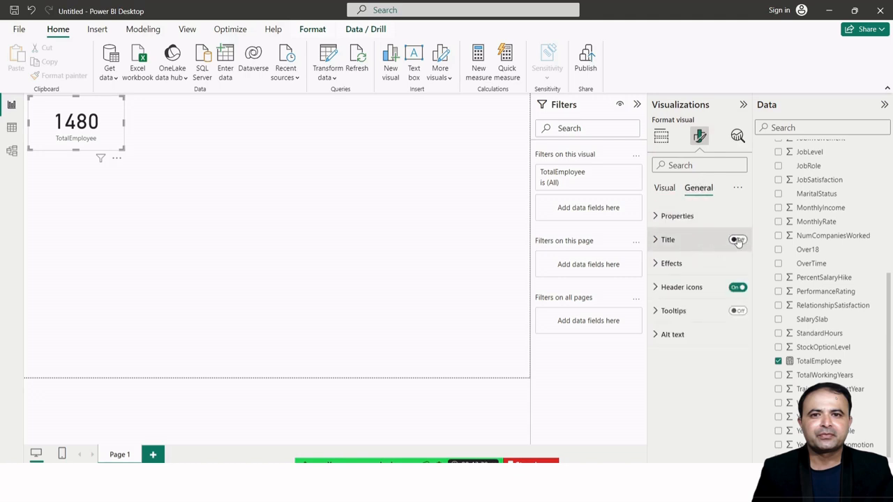
left_click(658, 244)
left_click(682, 297)
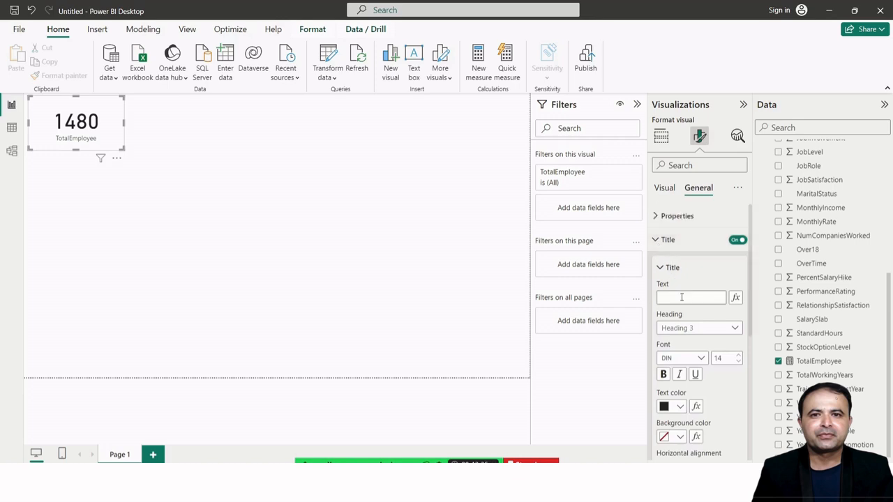
left_click(681, 297)
type("tota")
key("BackSpace")
key("BackSpace")
key("BackSpace")
key("BackSpace")
type("T")
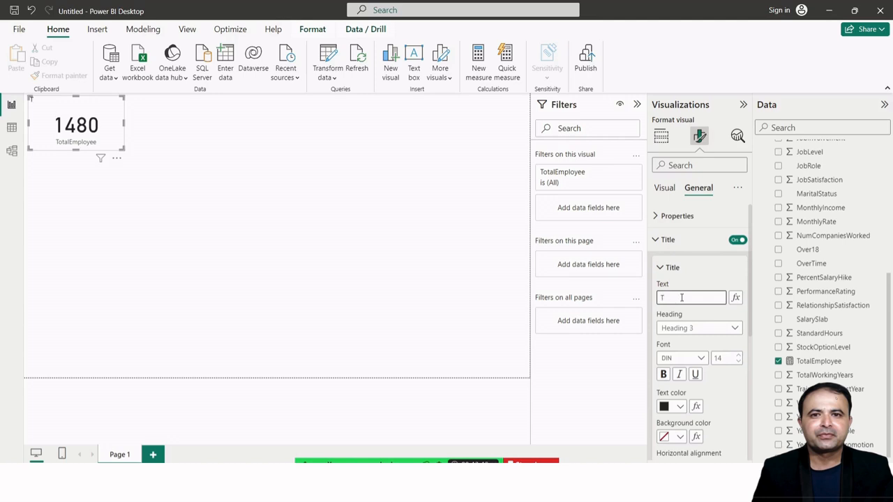
type("otal Employee")
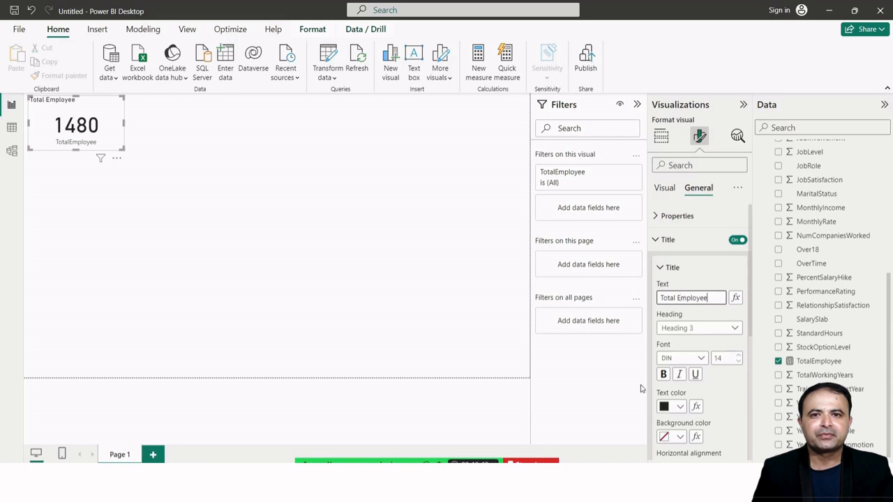
- Make the card title bold with dark blue text and a dark blue background
left_click(664, 375)
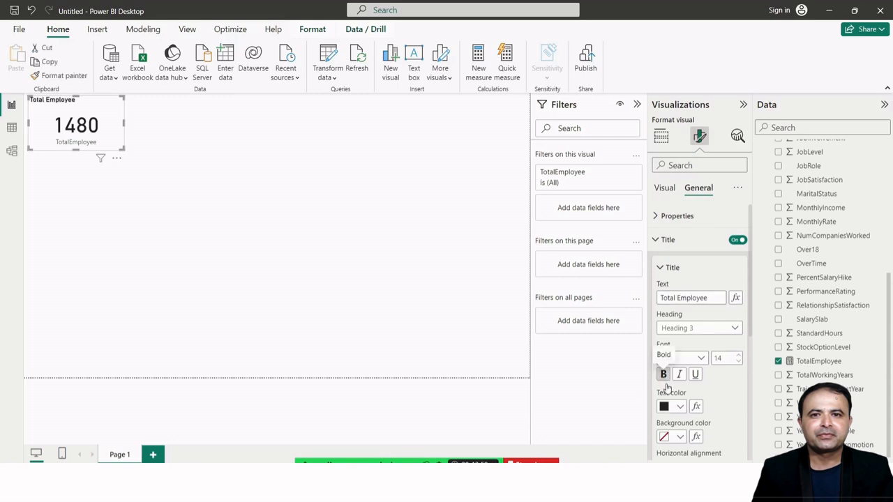
scroll(666, 377, "down", 1)
left_click(680, 348)
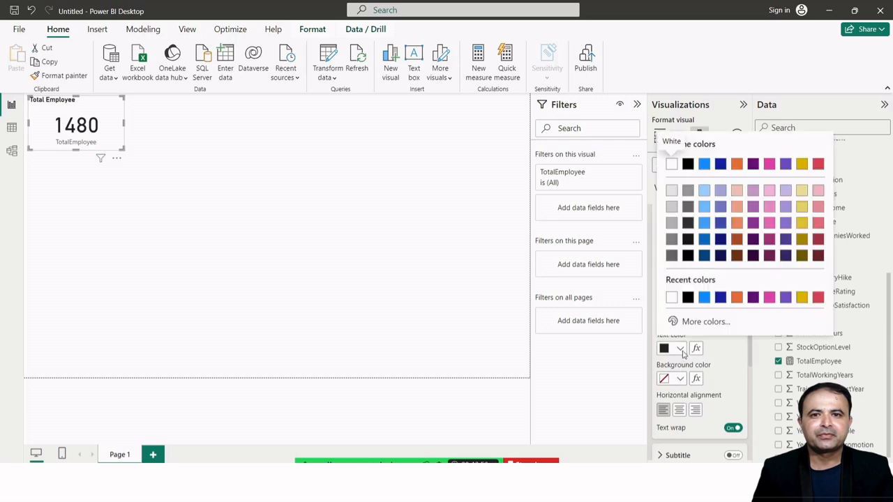
left_click(722, 297)
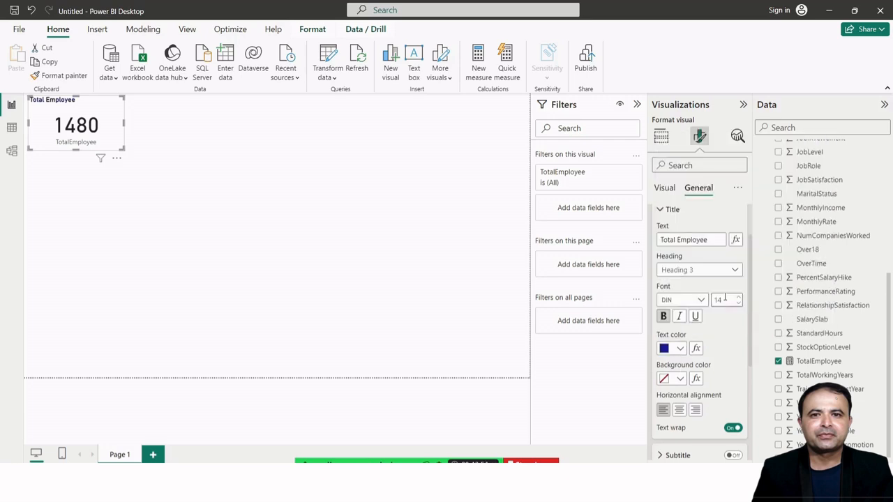
left_click(680, 380)
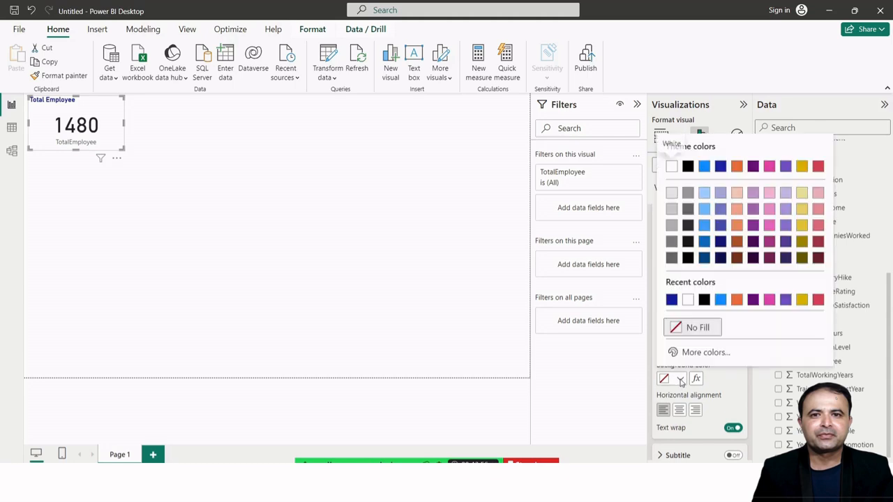
left_click(720, 167)
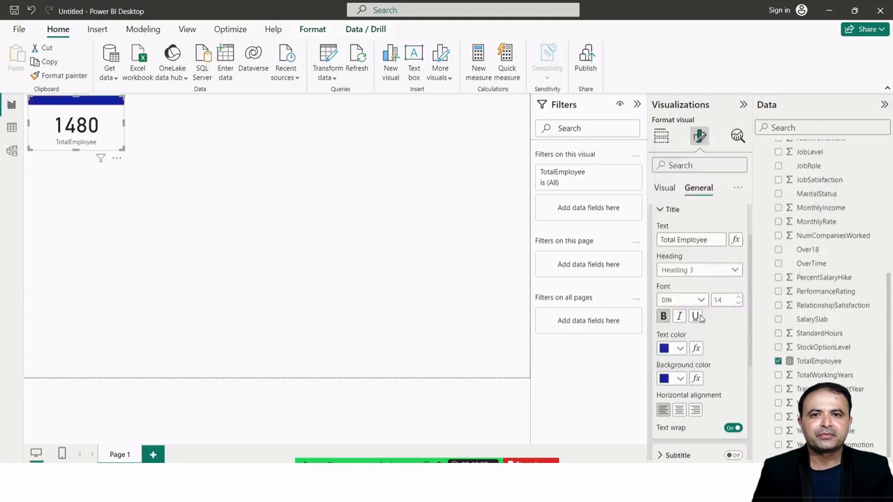
- Set the card title's text to white, centre it horizontally and increase its font size to 16
left_click(682, 349)
left_click(670, 162)
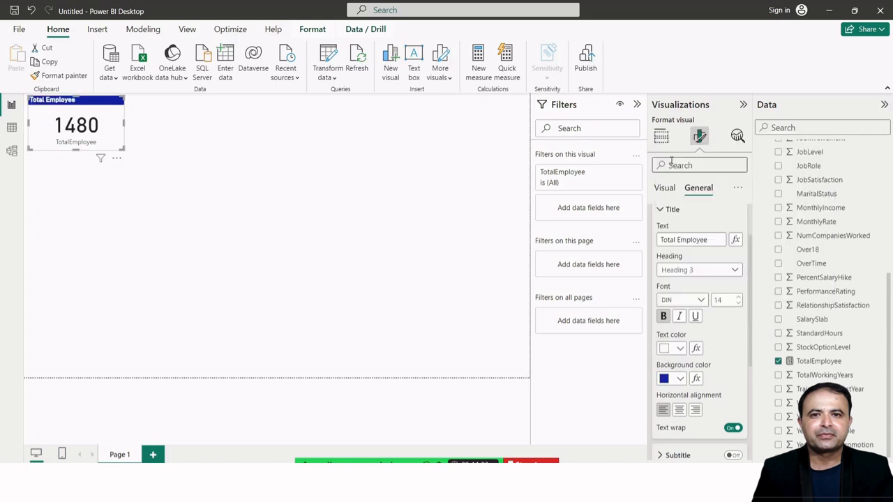
left_click(680, 410)
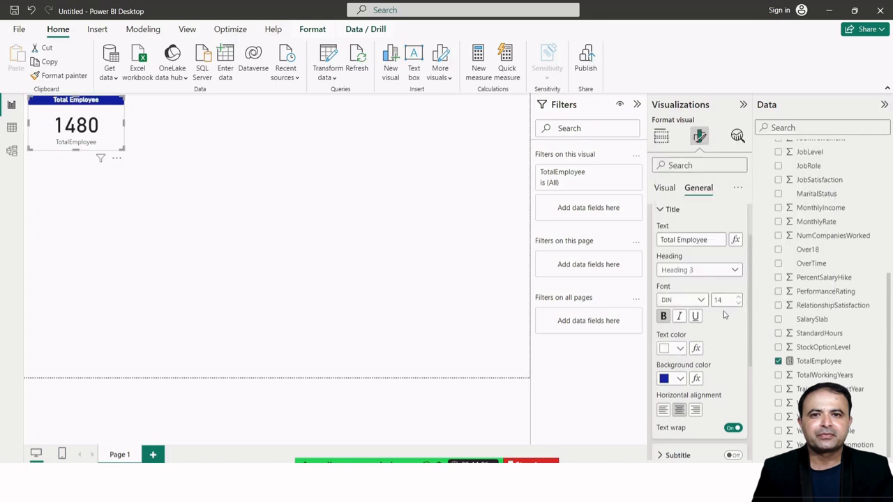
left_click(738, 297)
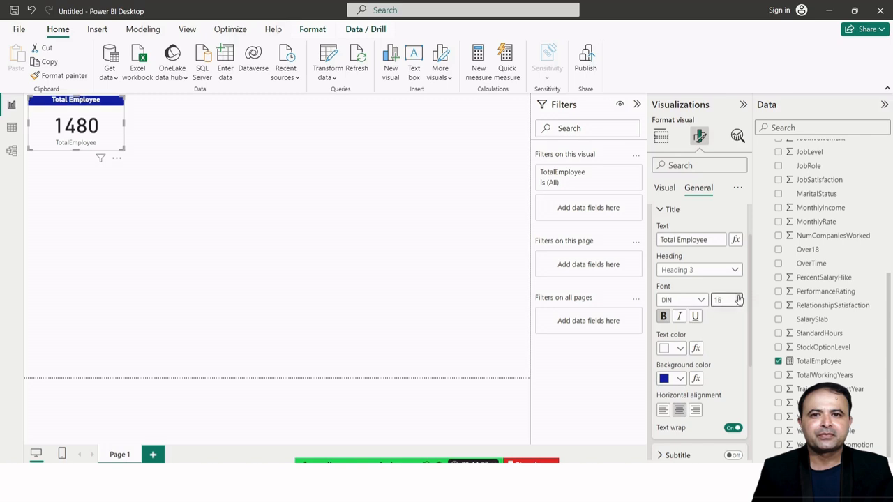
left_click(739, 296)
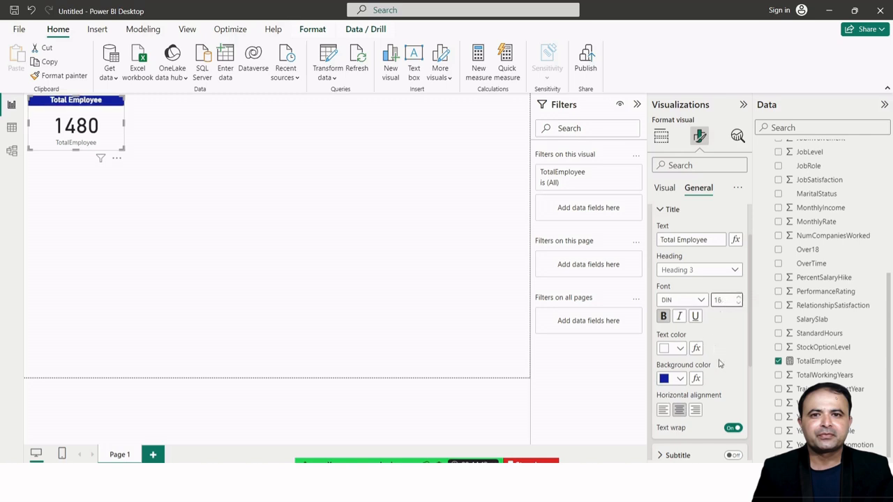
- Turn on the visual border and the shadow for the Total Employee card
scroll(720, 363, "down", 3)
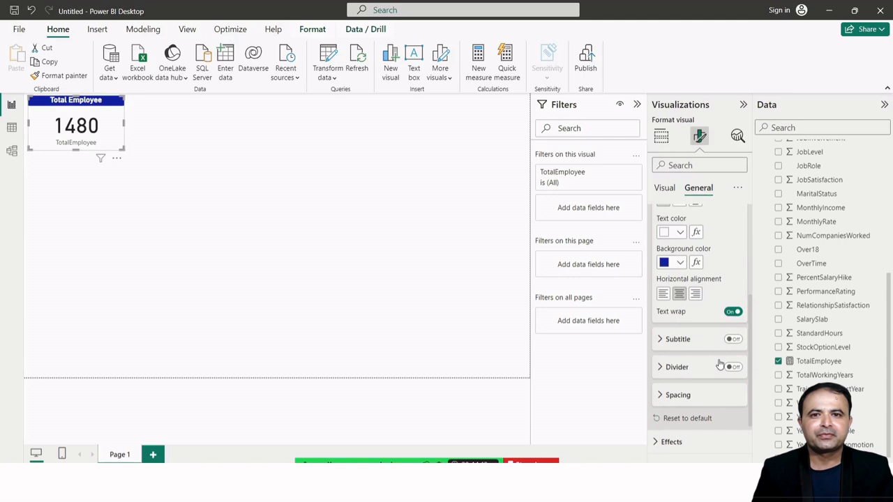
scroll(694, 396, "down", 2)
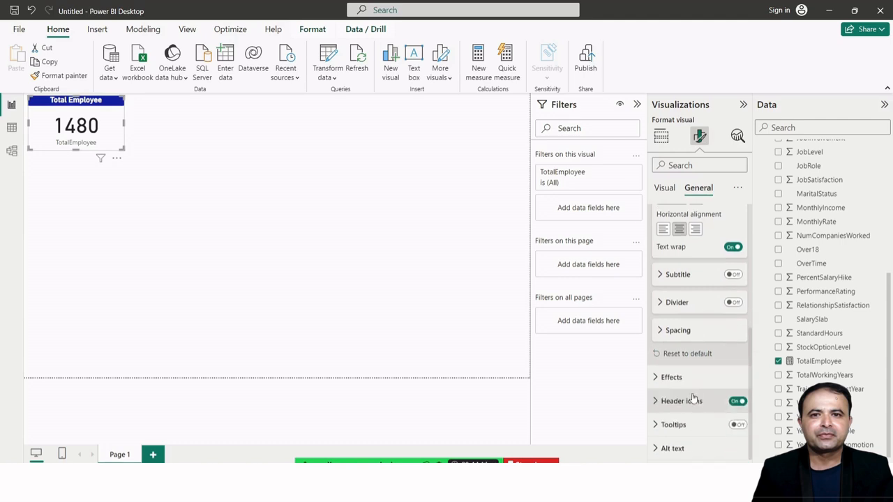
left_click(656, 383)
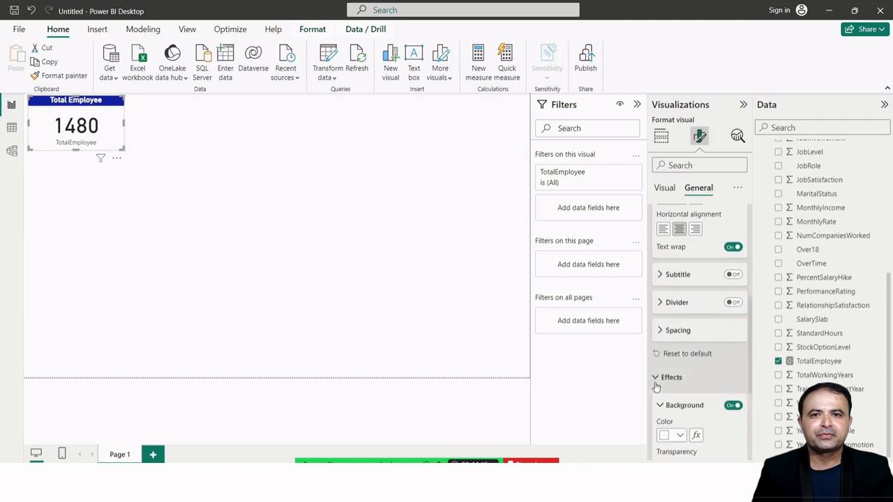
scroll(657, 385, "down", 3)
scroll(657, 387, "down", 2)
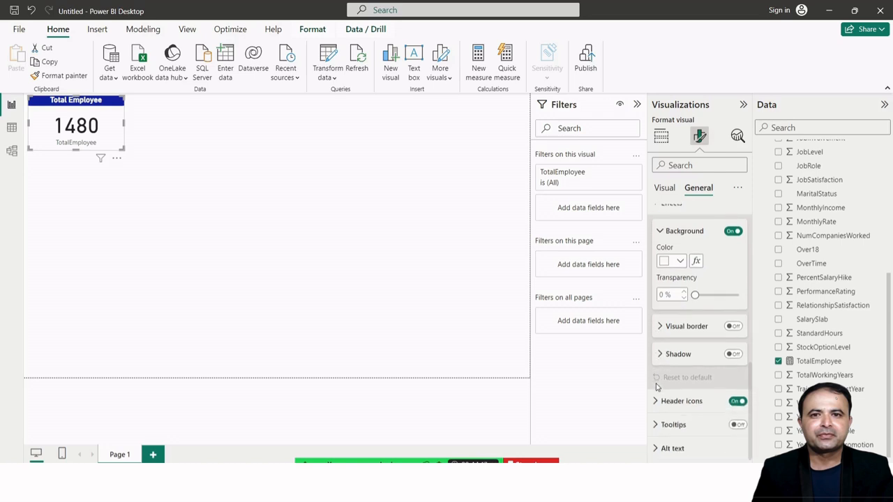
left_click(734, 337)
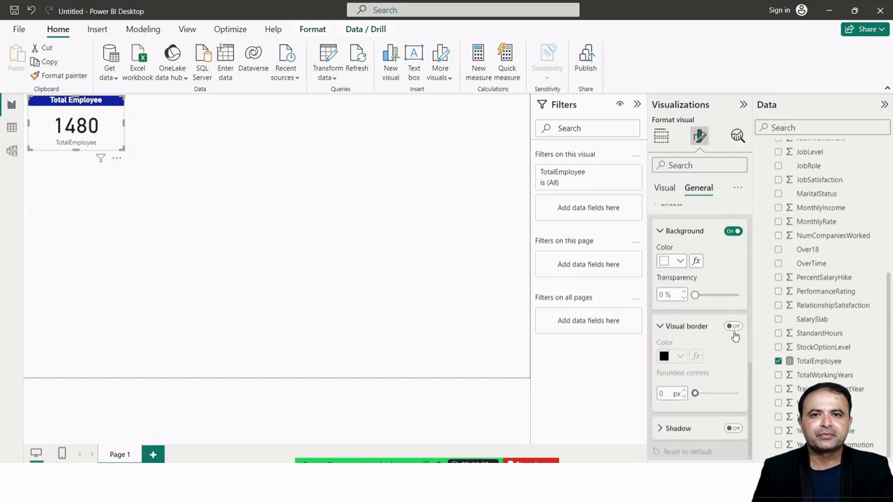
left_click(732, 332)
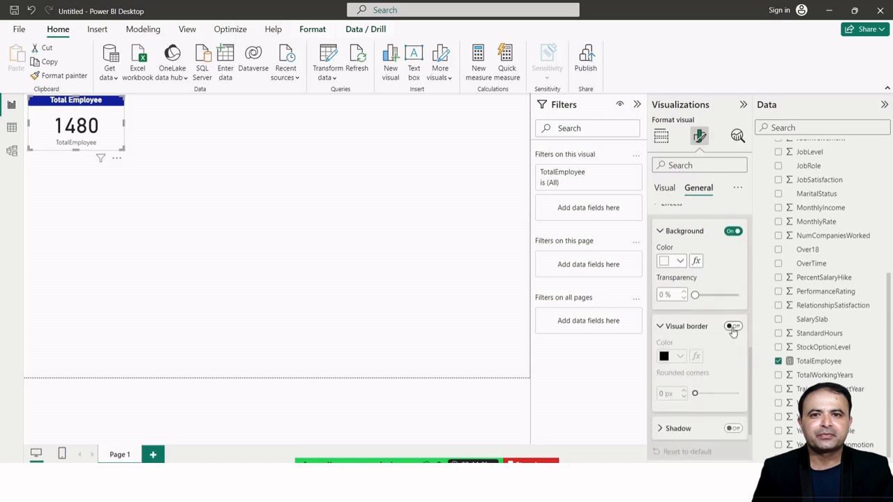
left_click(732, 422)
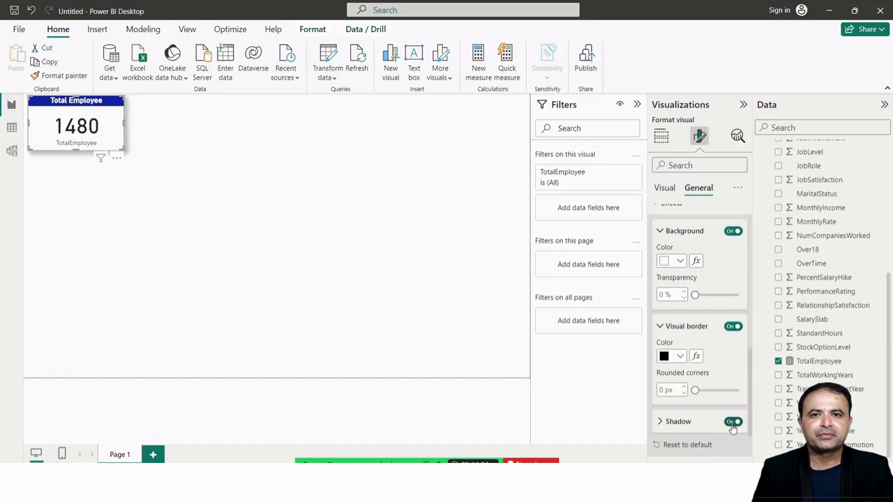
scroll(732, 428, "down", 2)
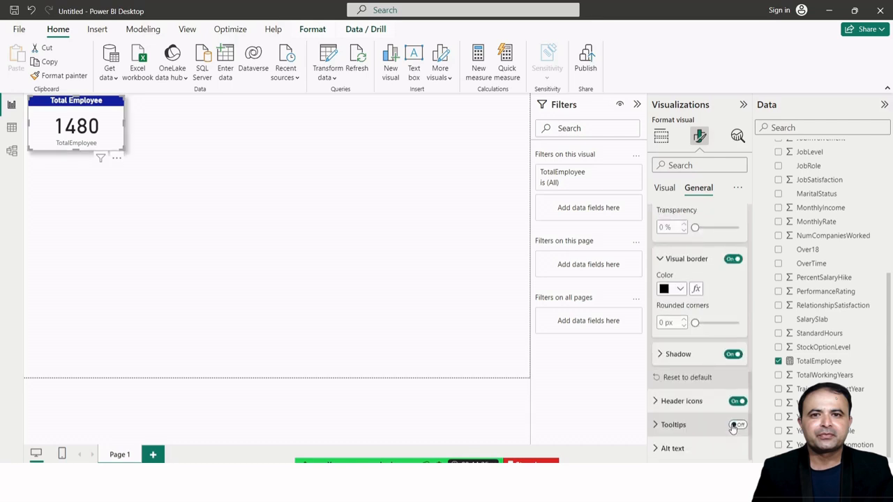
scroll(733, 428, "up", 7)
scroll(690, 318, "up", 7)
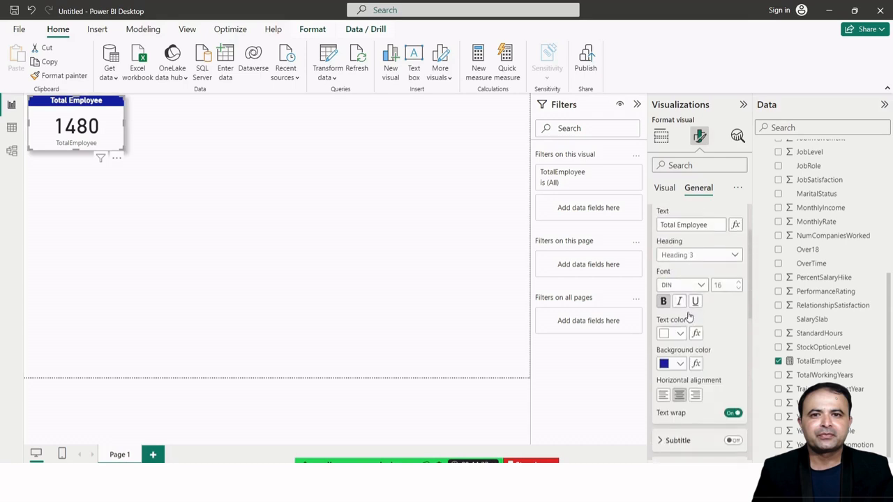
left_click(663, 272)
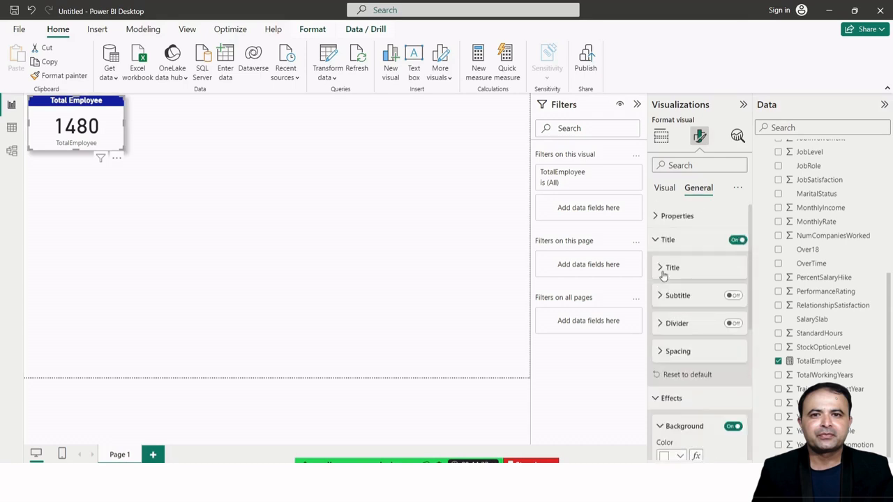
left_click(216, 226)
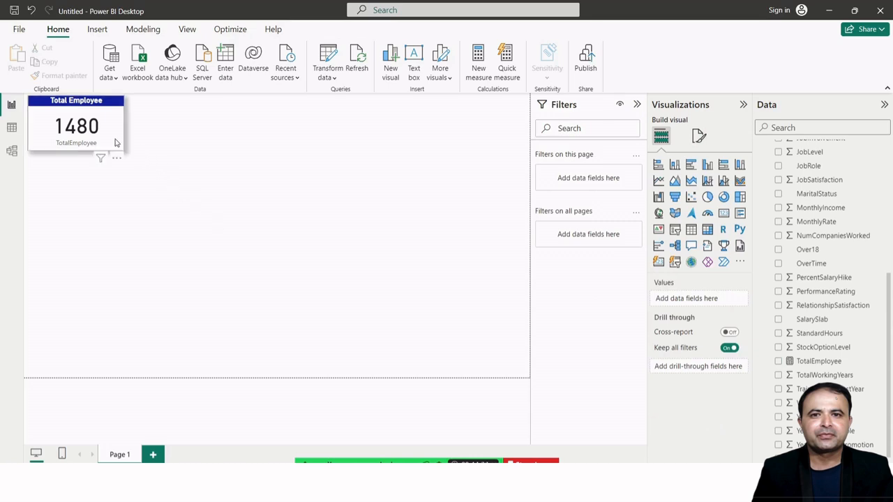
- Turn off the Total Employee card's category label and move the card down slightly to leave room above it
left_click(81, 143)
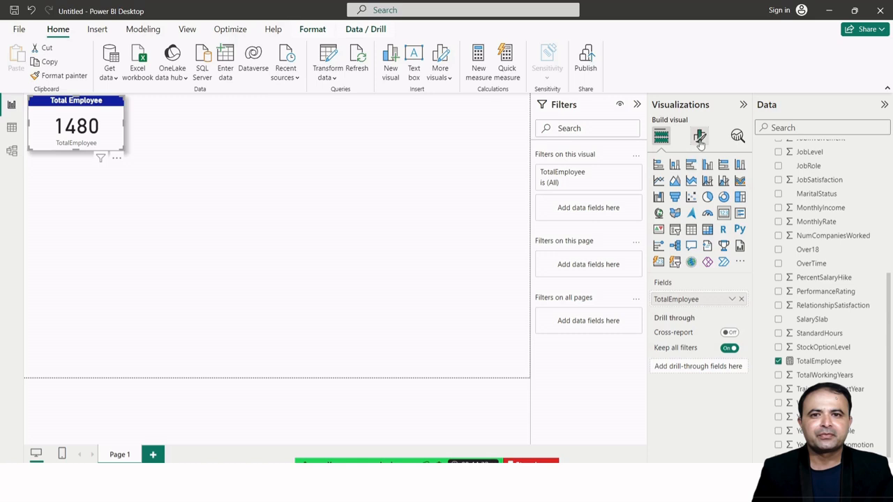
left_click(699, 136)
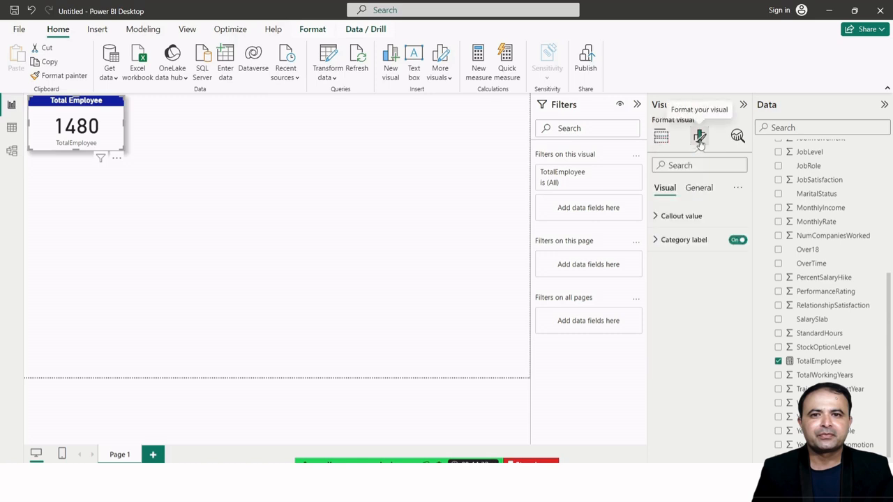
left_click(741, 242)
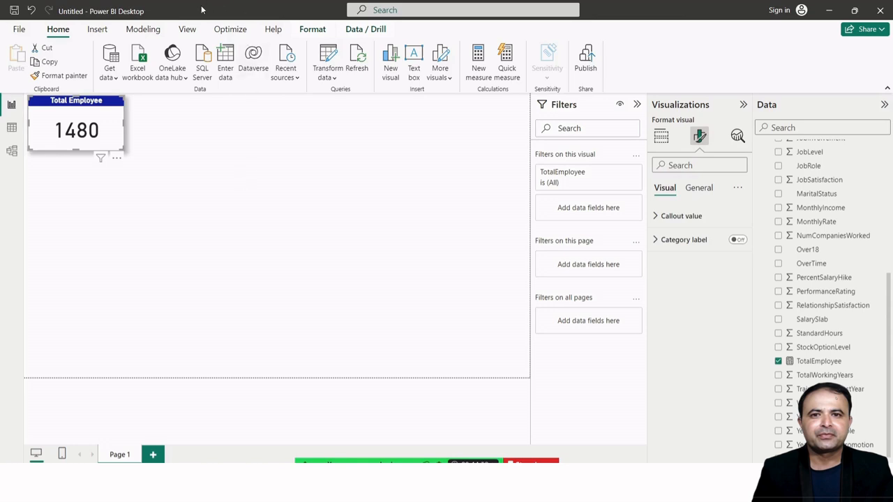
left_click_drag(82, 105, 84, 129)
left_click(235, 194)
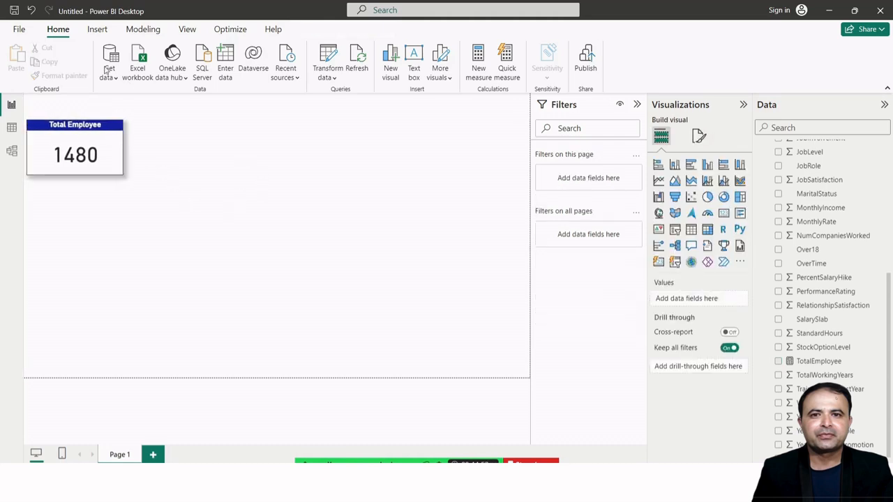
- Insert a text box, reduce its height and stretch it across the full page width above the Total Employee card
left_click(98, 30)
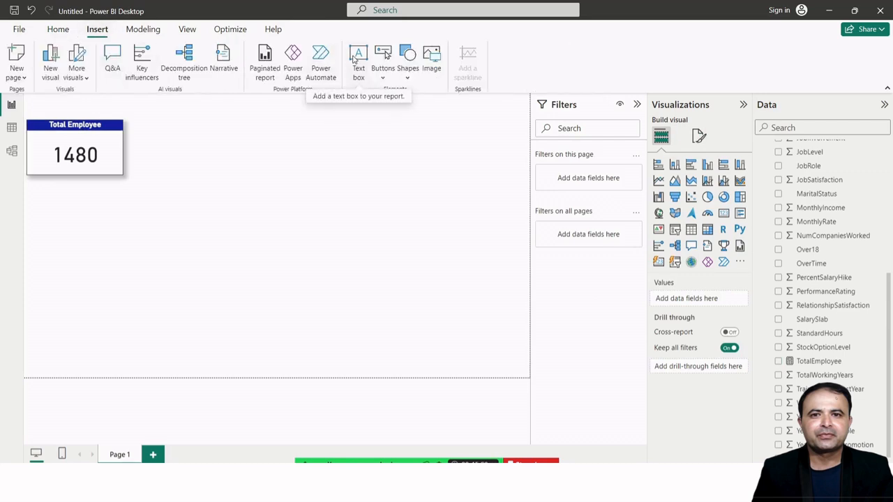
left_click(358, 64)
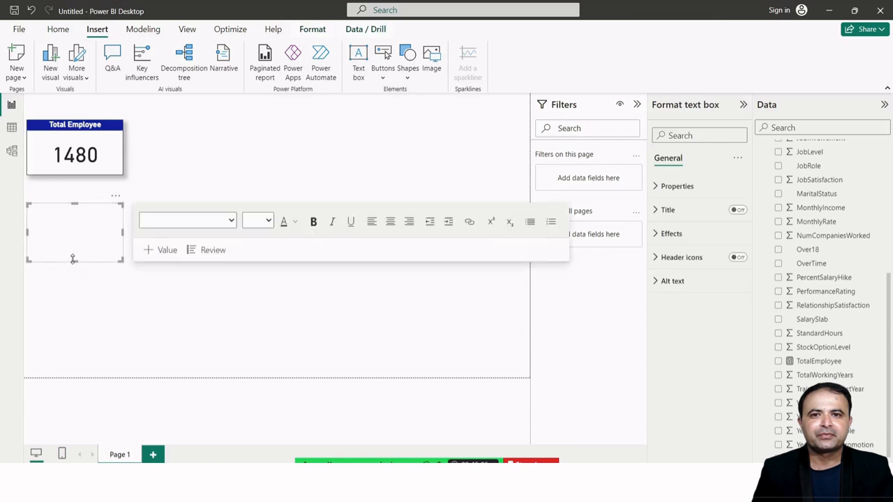
left_click_drag(73, 259, 72, 224)
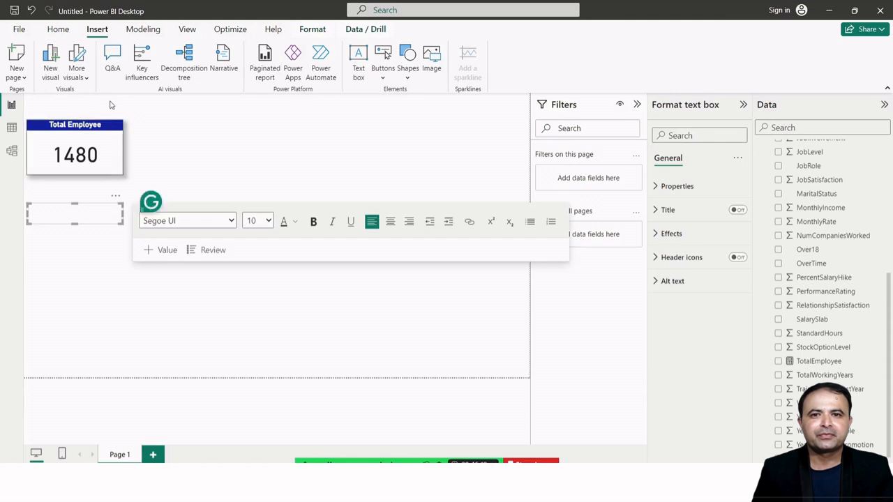
left_click(91, 222)
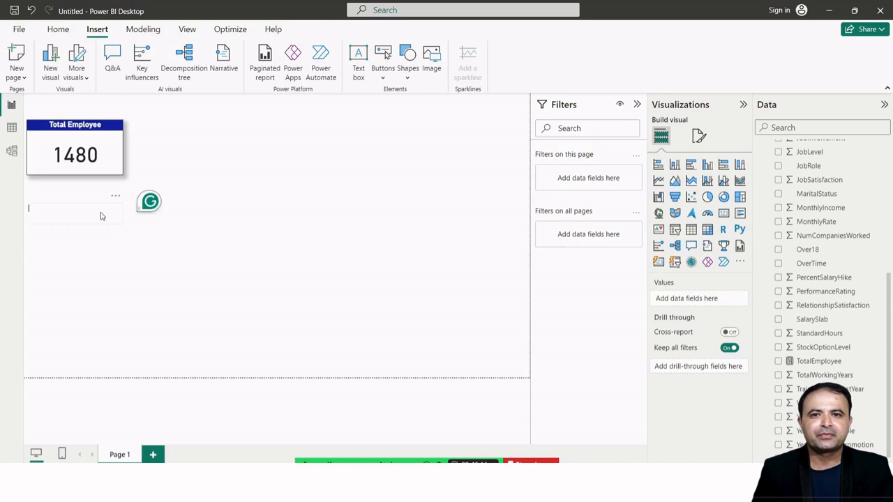
right_click(111, 200)
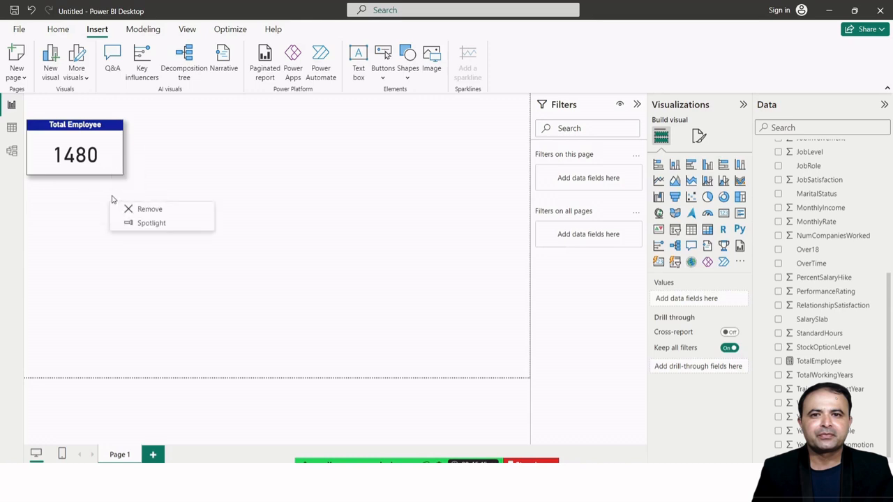
left_click(97, 204)
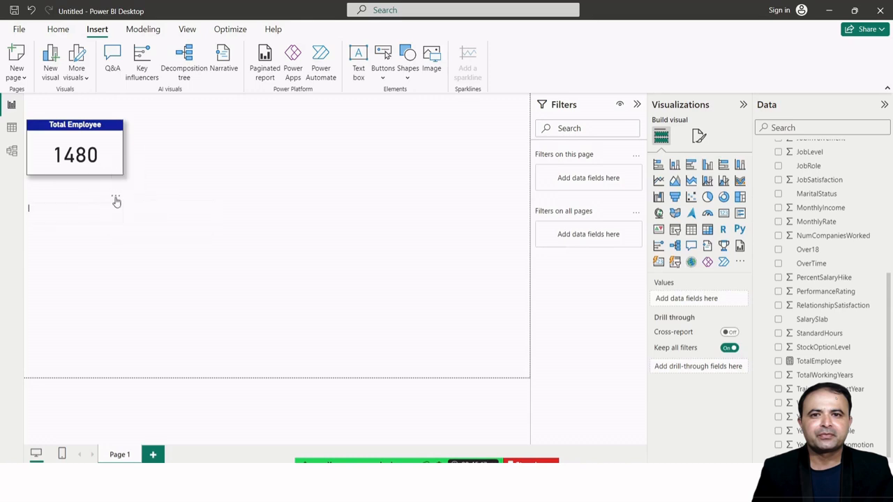
left_click_drag(117, 201, 528, 106)
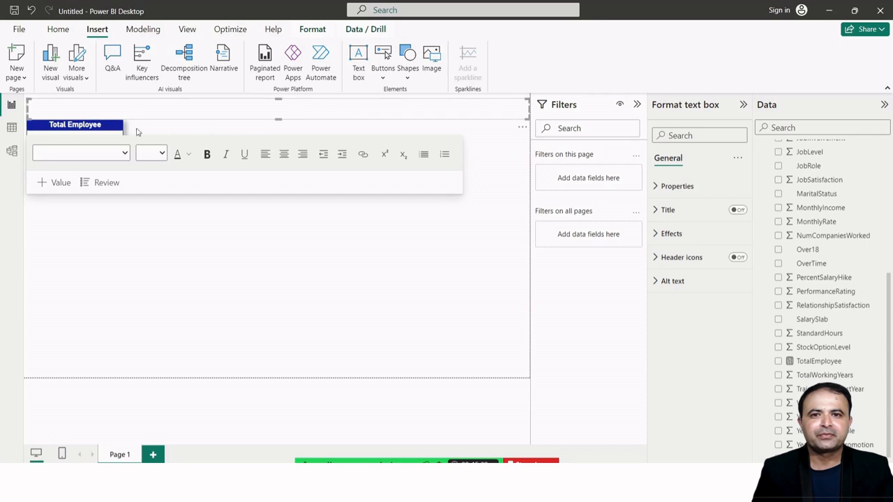
- Nudge the Total Employee card down slightly, away from the text box above it
left_click(108, 130)
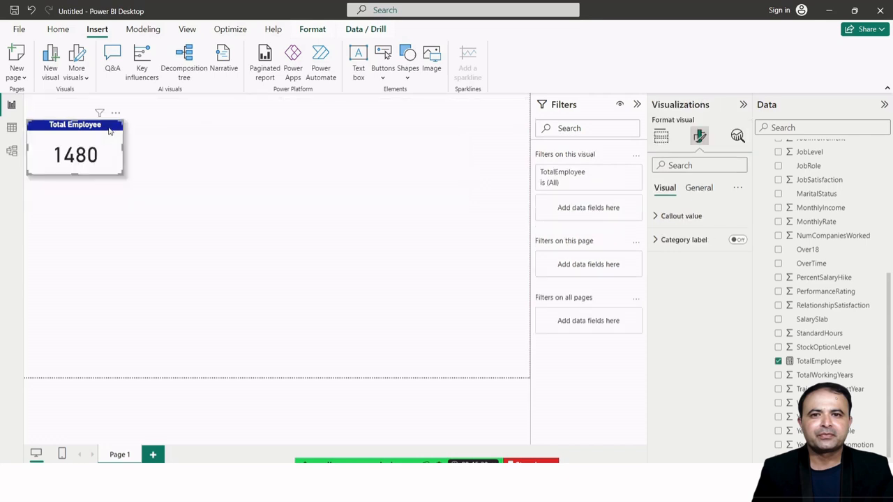
key("Down")
key("Down")
key("Down")
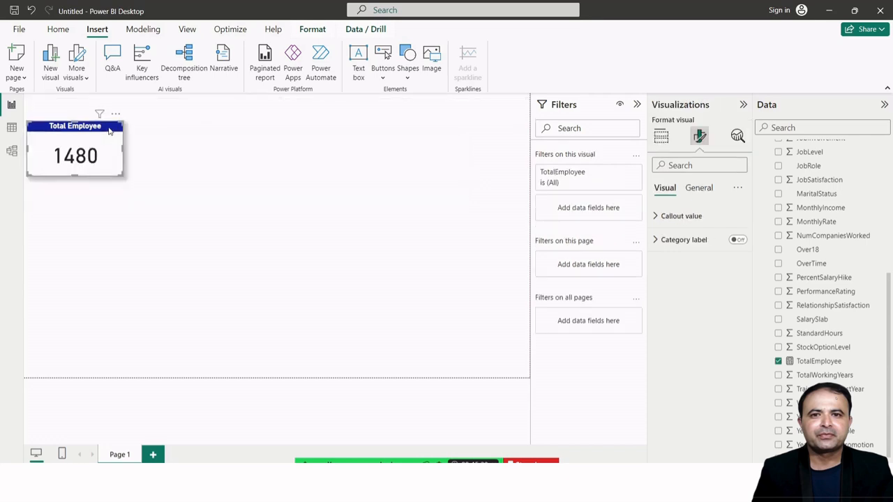
- Enter "HR Analytics Dashboard" in the text box, centre it, set its font size to 24 and make it bold
left_click(176, 113)
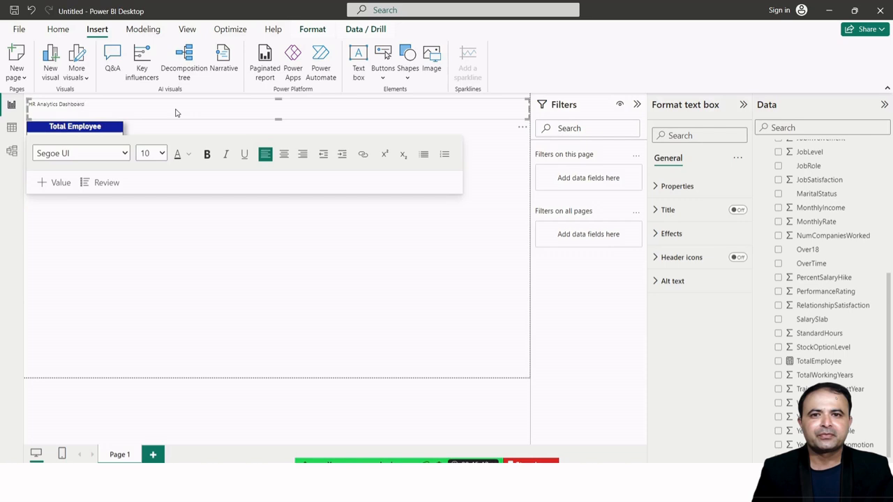
key("ctrl+a")
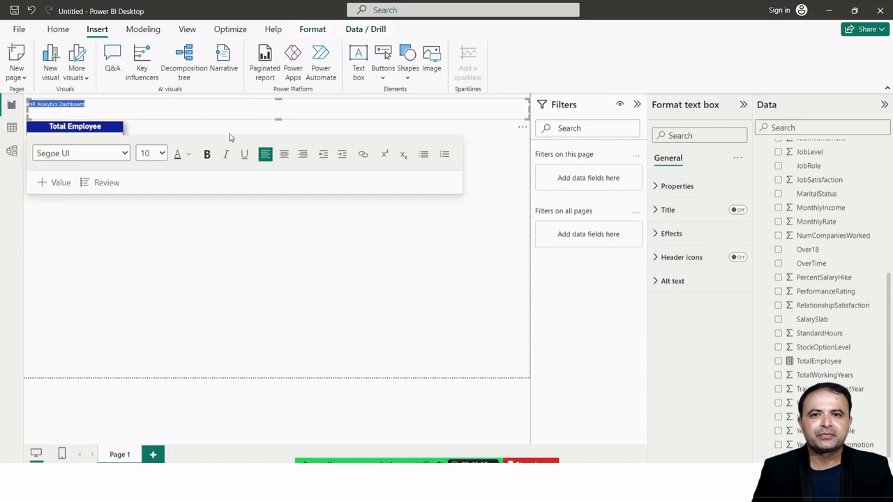
left_click(284, 154)
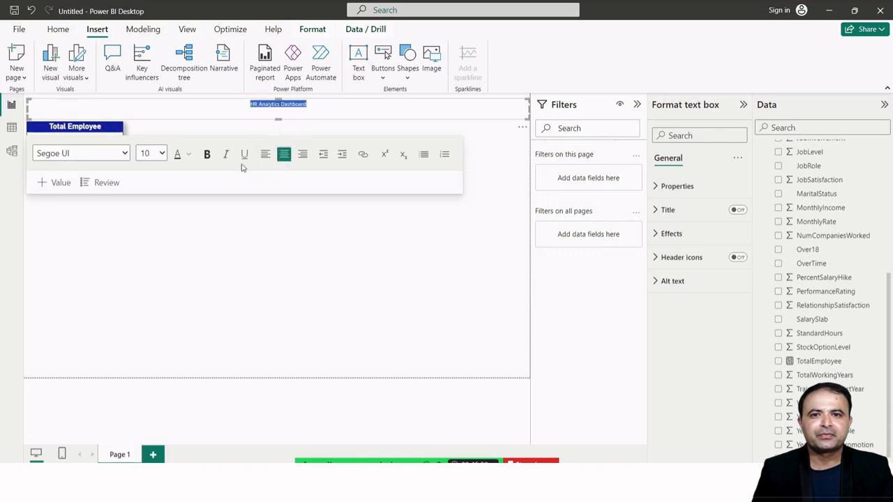
left_click(157, 153)
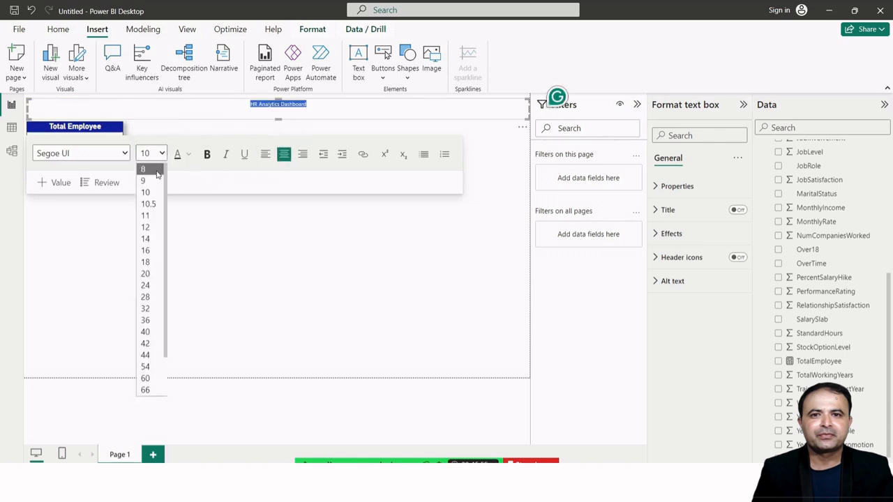
left_click(146, 285)
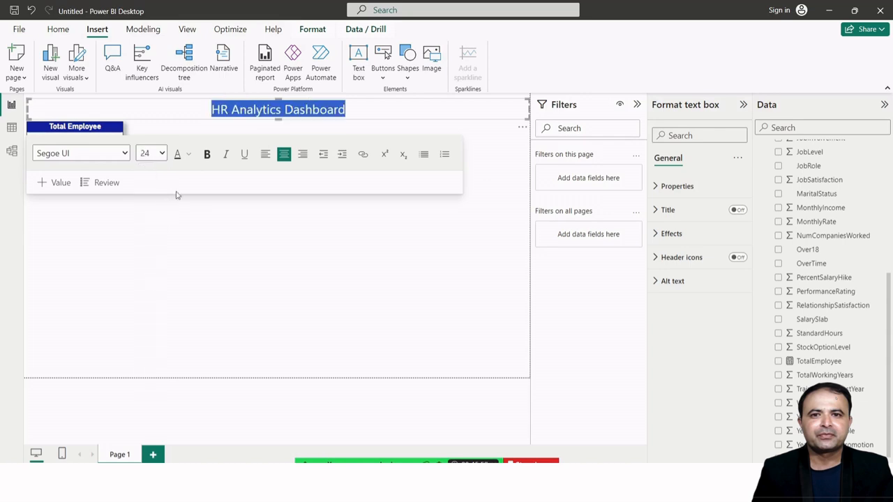
left_click(206, 155)
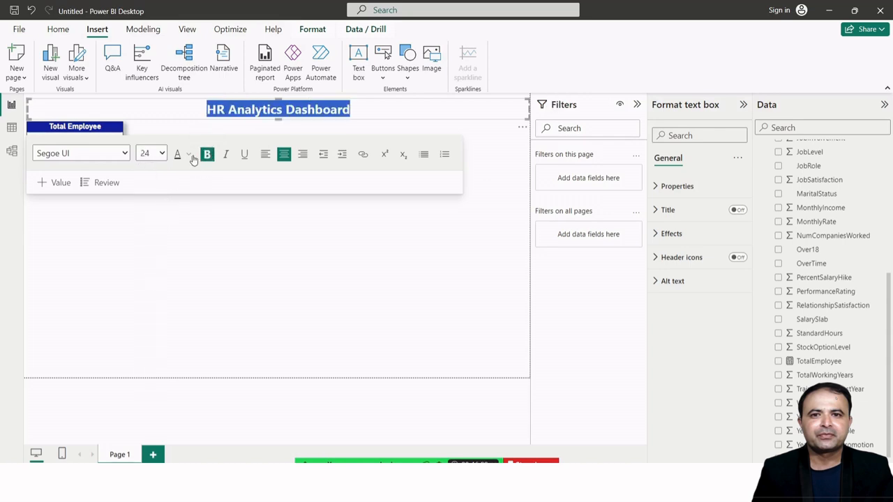
- Set the background colour of the HR Analytics Dashboard text box to dark blue
left_click(189, 155)
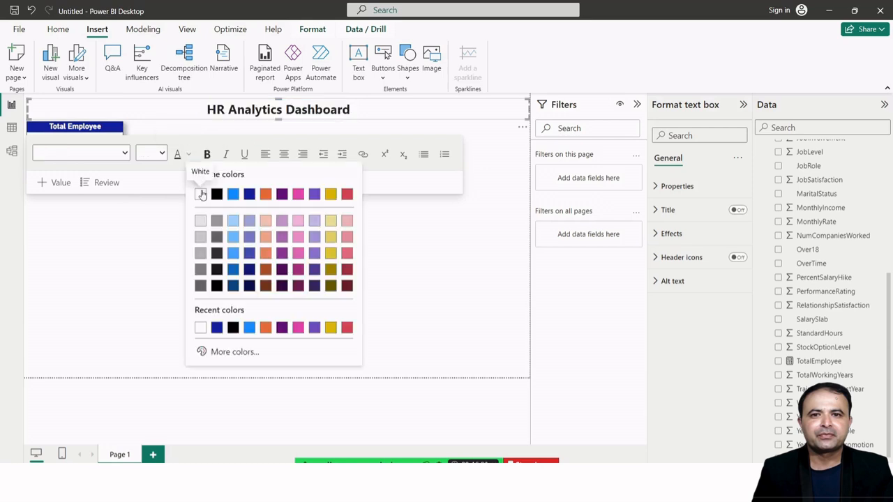
left_click(362, 113)
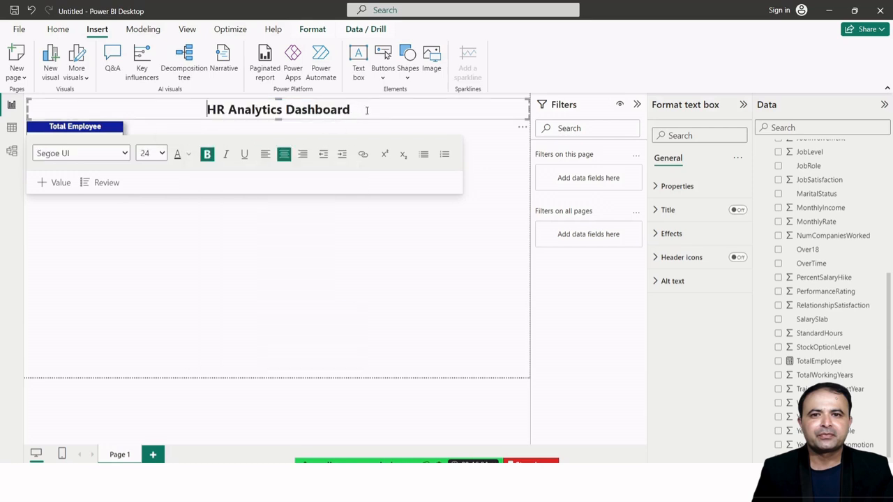
left_click(666, 234)
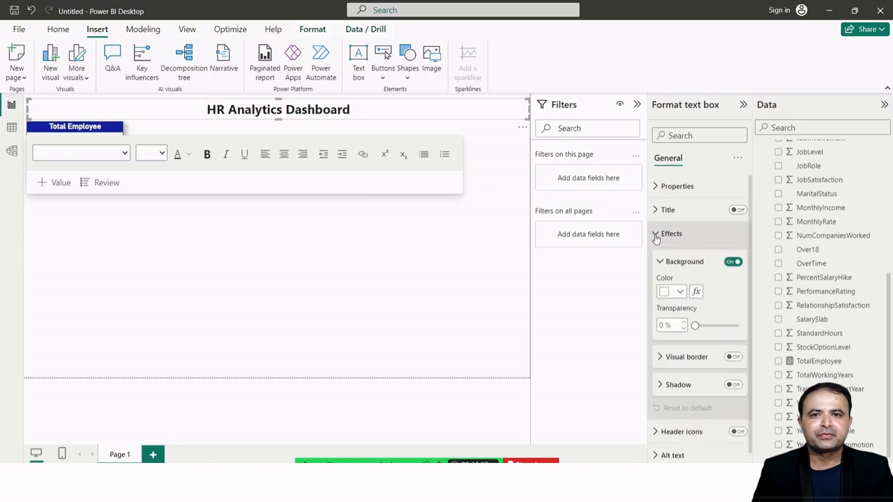
left_click(680, 291)
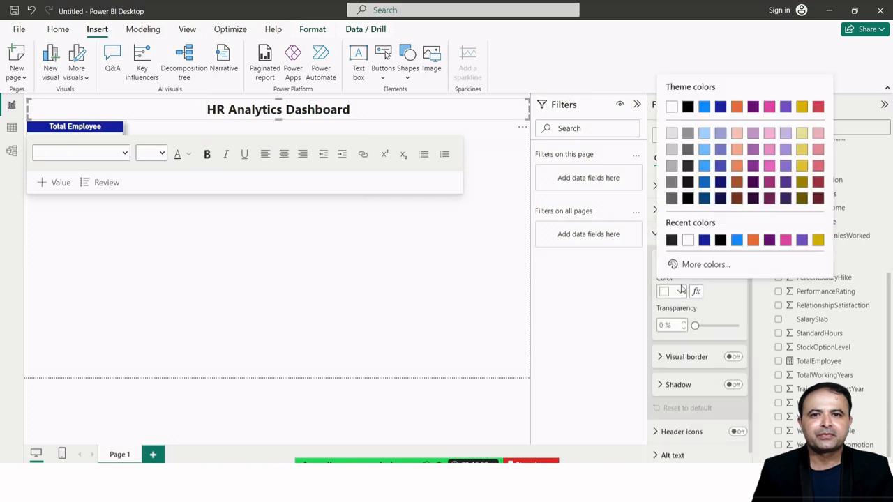
left_click(720, 106)
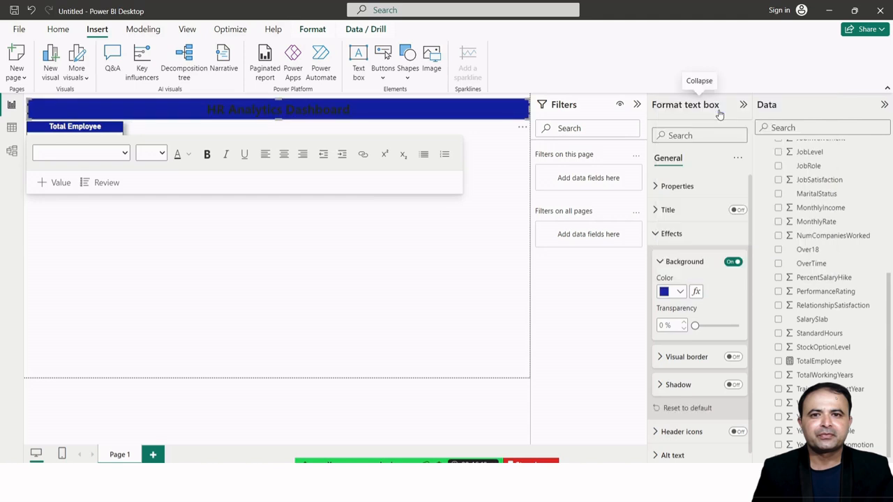
- Change the font colour of the HR Analytics Dashboard heading text to white
left_click(188, 154)
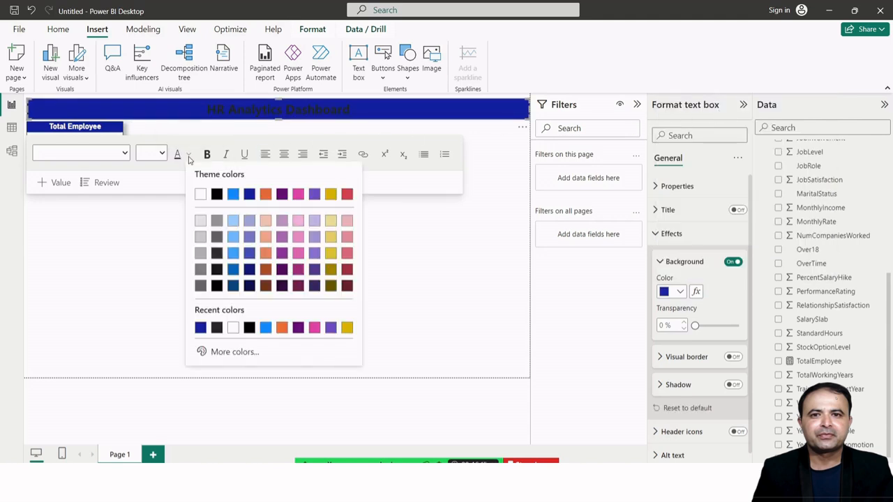
left_click(200, 193)
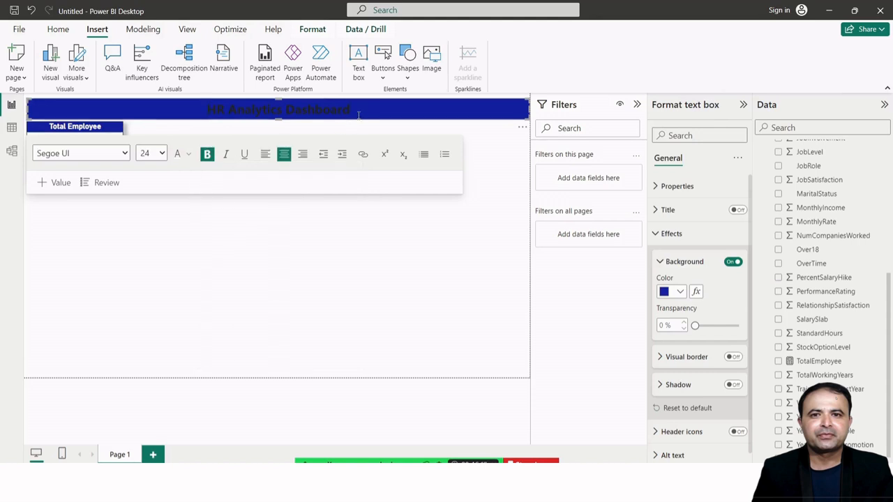
left_click(204, 109)
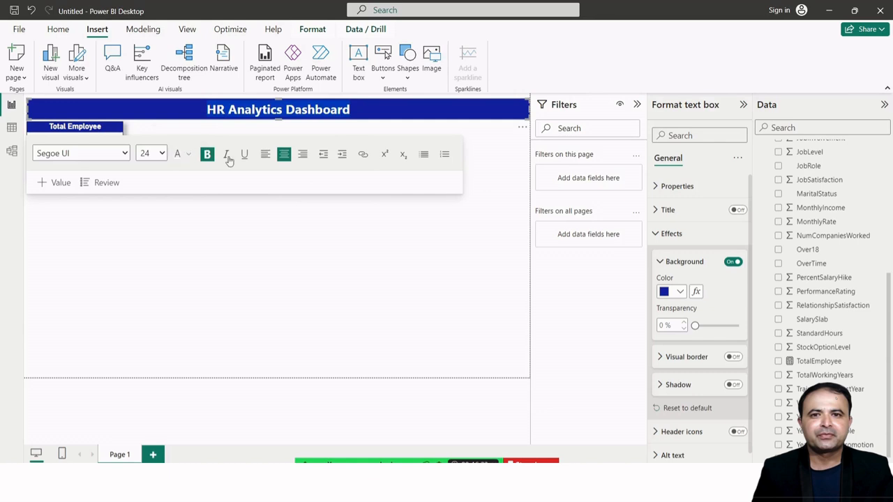
left_click(304, 221)
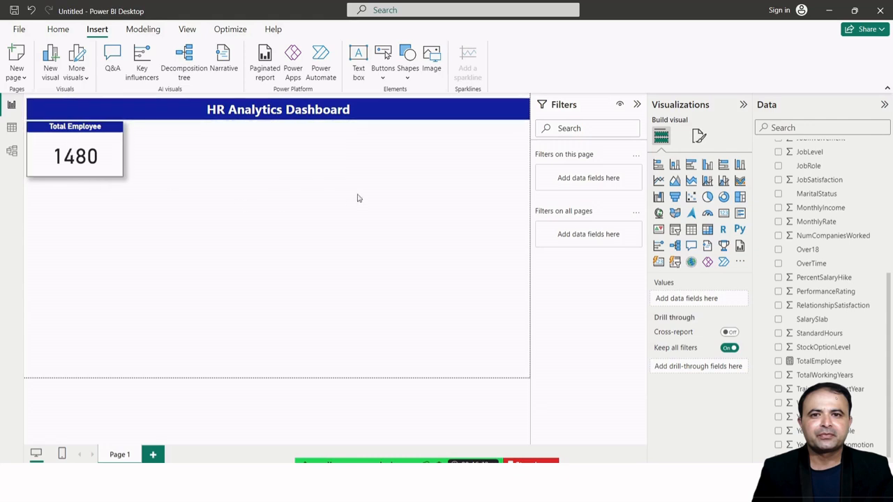
- Save the report as HR_Analytics_DashBoard-USA-6-8AM in the PowerBI HR All-Options-Query-Editor-8 folder, basing the name on the existing USA dashboard file
left_click(19, 30)
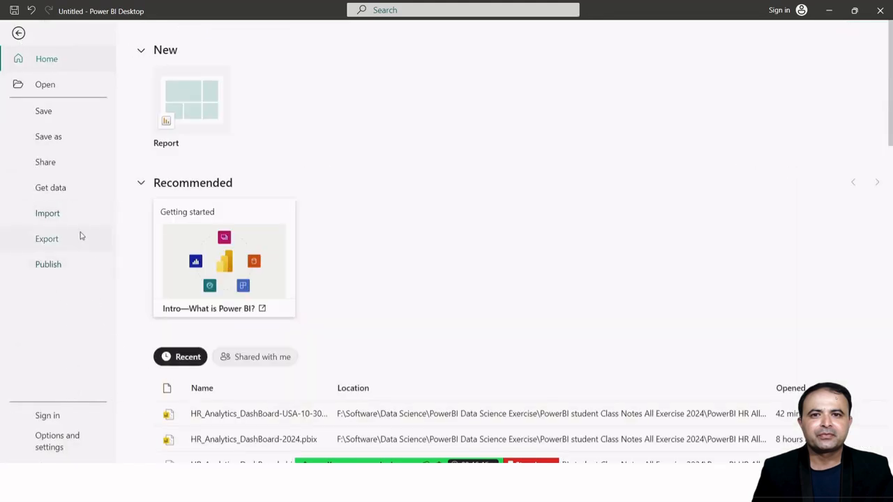
left_click(56, 139)
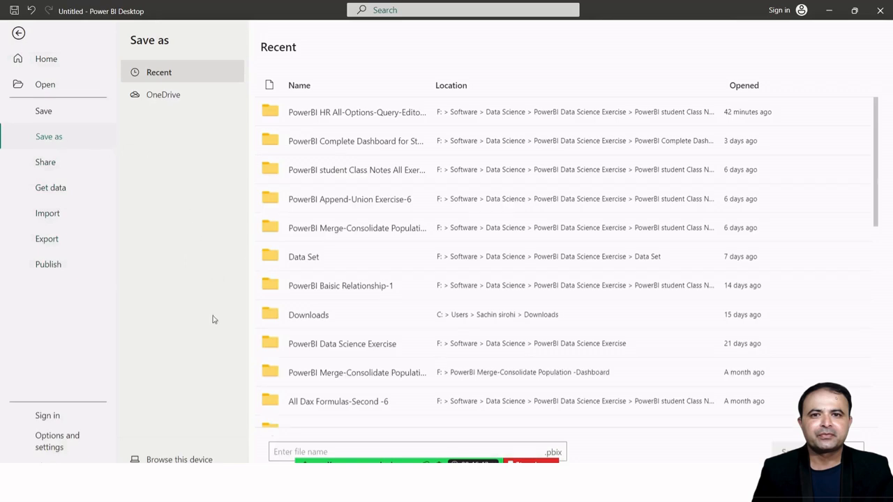
left_click(190, 457)
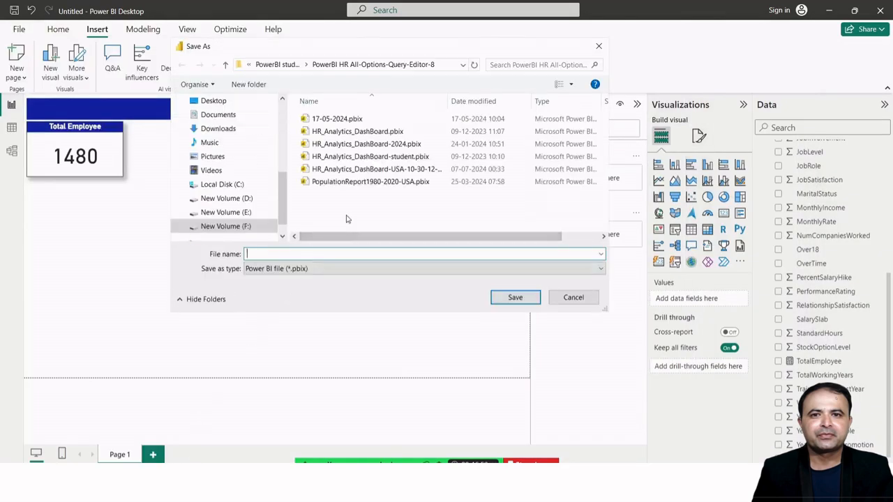
left_click(392, 170)
left_click(372, 254)
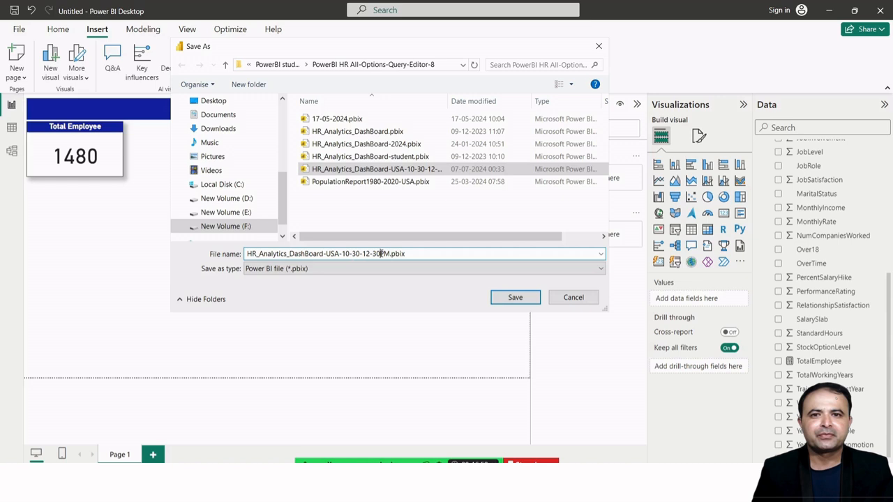
key("BackSpace")
key("BackSpace")
key("BackSpace")
key("BackSpace")
key("BackSpace")
key("BackSpace")
key("BackSpace")
key("BackSpace")
key("BackSpace")
key("BackSpace")
key("BackSpace")
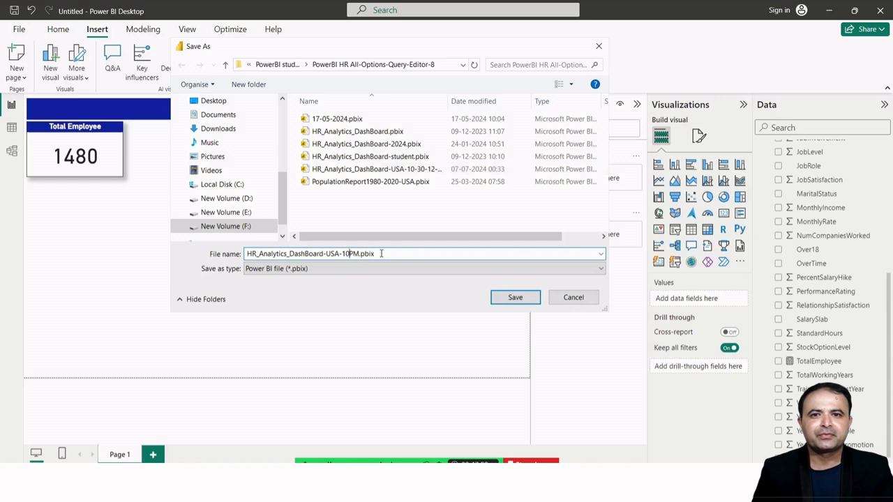
type("6-8AM")
key("Delete")
key("Delete")
left_click(495, 298)
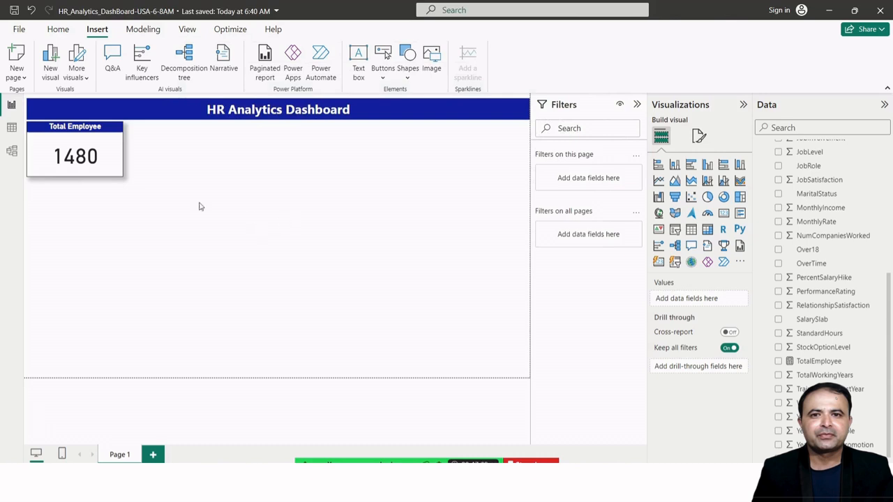
- Examine the Attrition column in the HR_Analytics table data and return to the report page
left_click(16, 133)
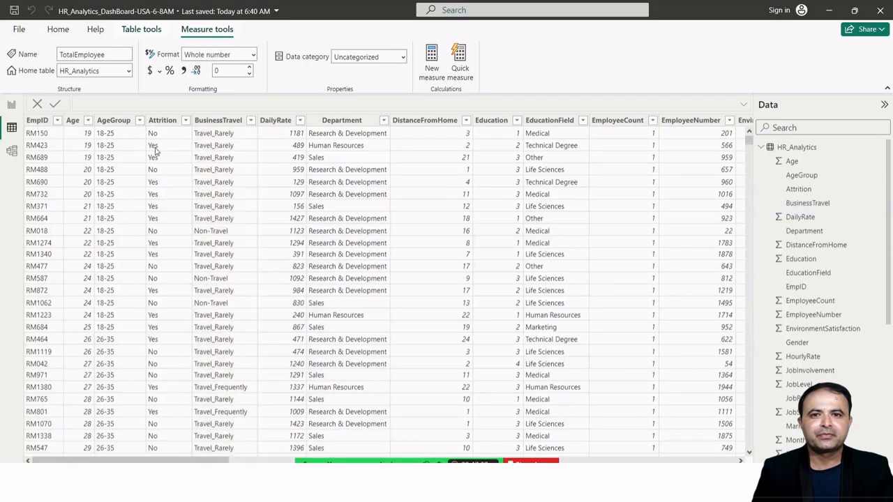
left_click(155, 150)
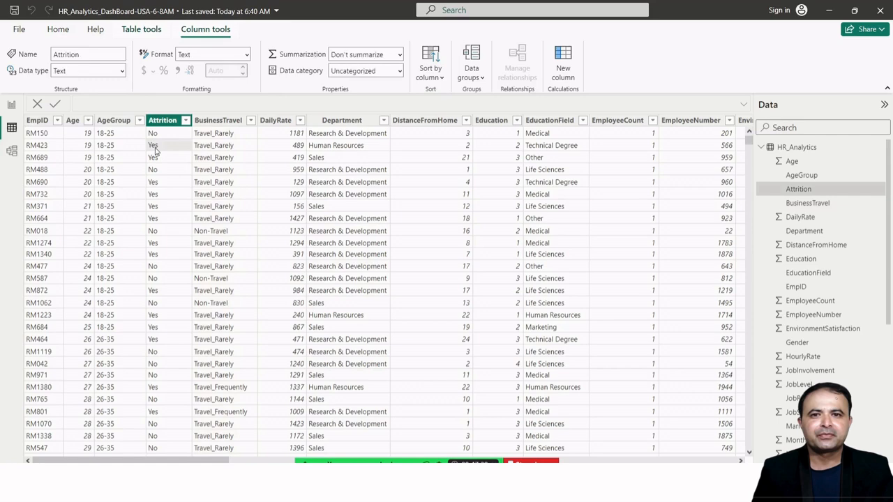
left_click(12, 107)
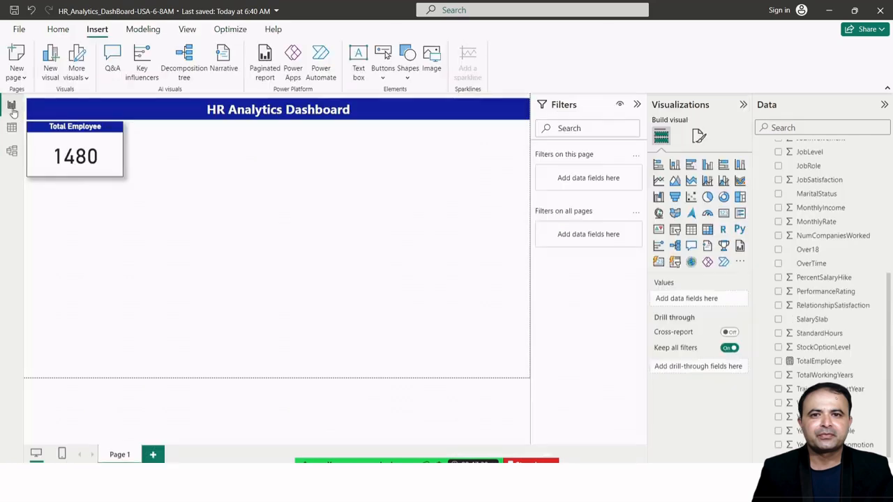
- Review the Total Employee card's callout value, title and effects formatting settings
left_click(114, 130)
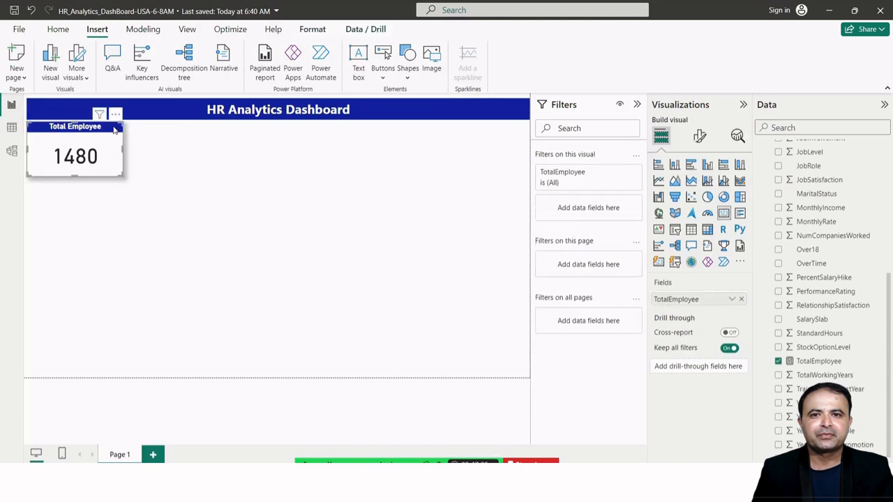
left_click(699, 135)
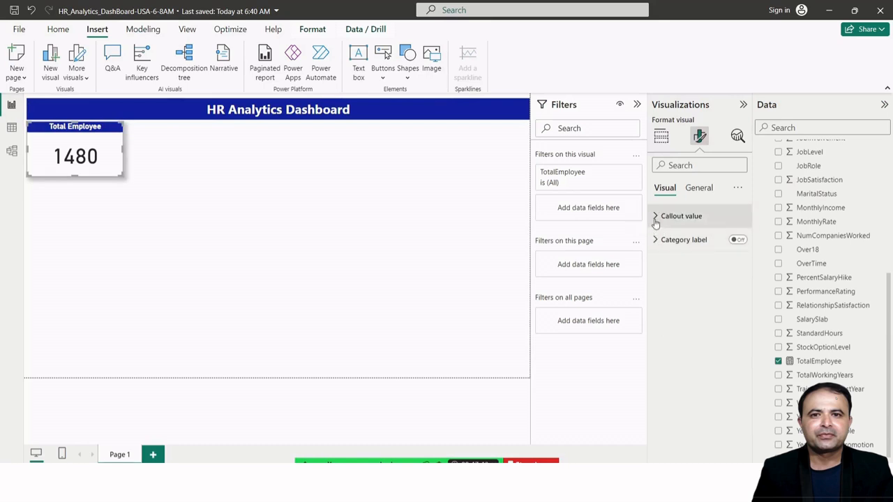
left_click(655, 220)
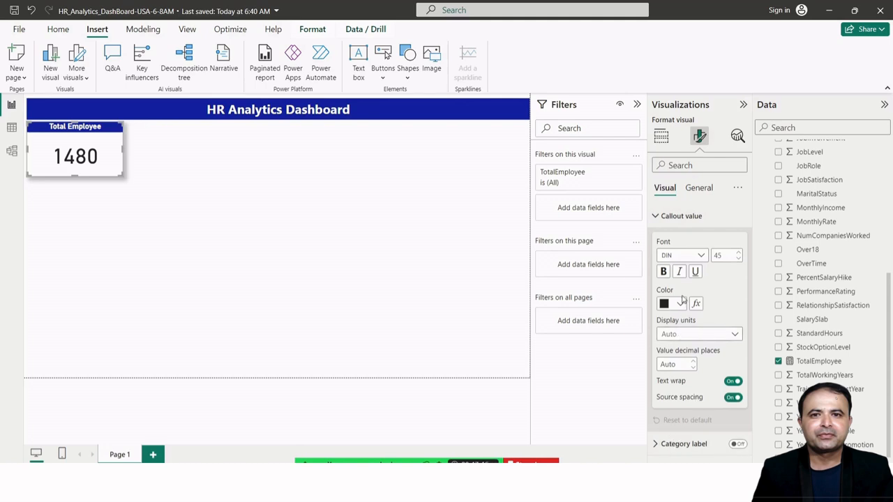
left_click(655, 216)
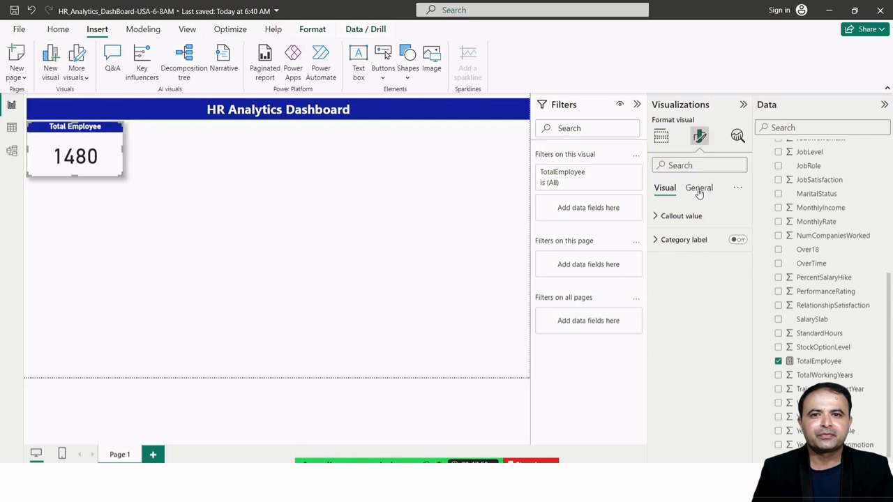
left_click(698, 188)
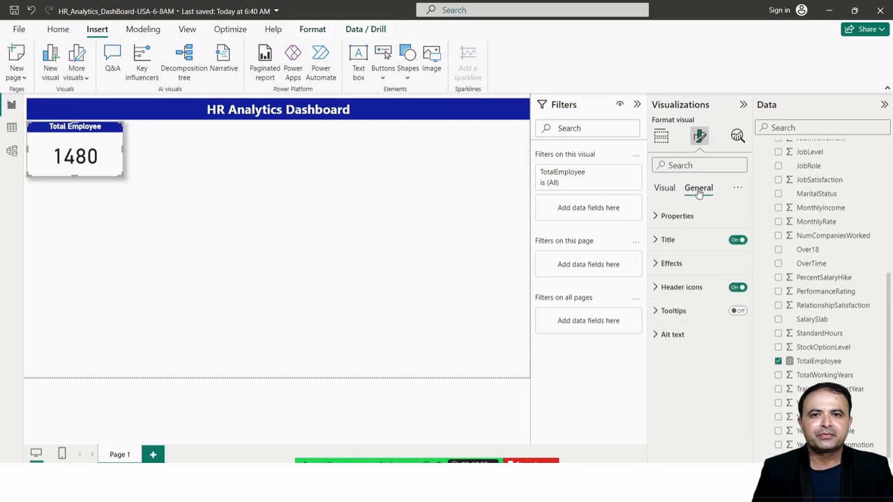
left_click(656, 240)
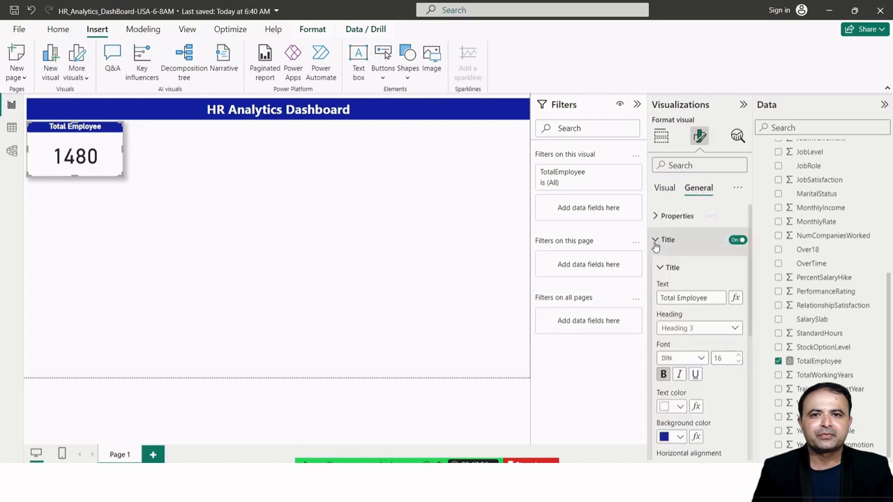
left_click(656, 242)
left_click(657, 263)
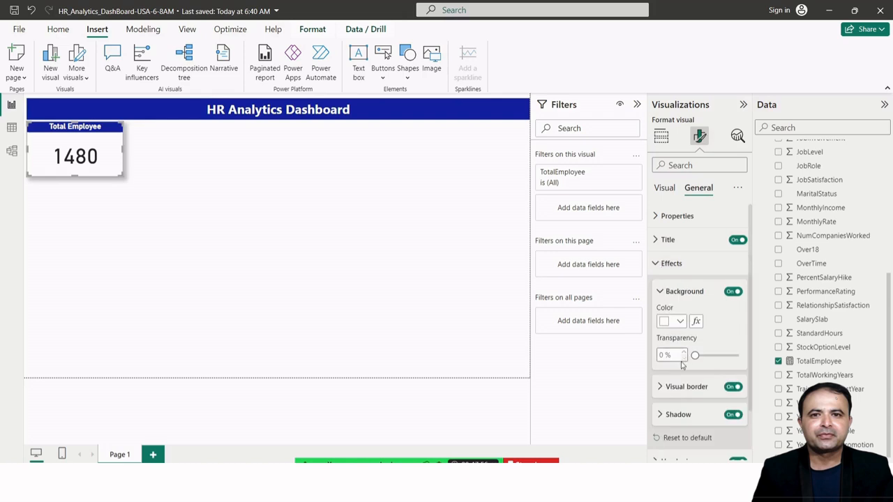
scroll(681, 364, "down", 1)
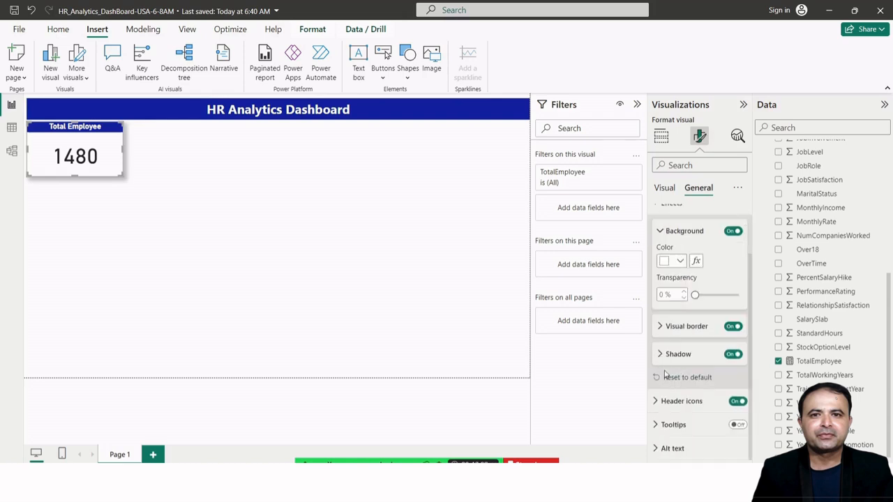
scroll(664, 251, "up", 1)
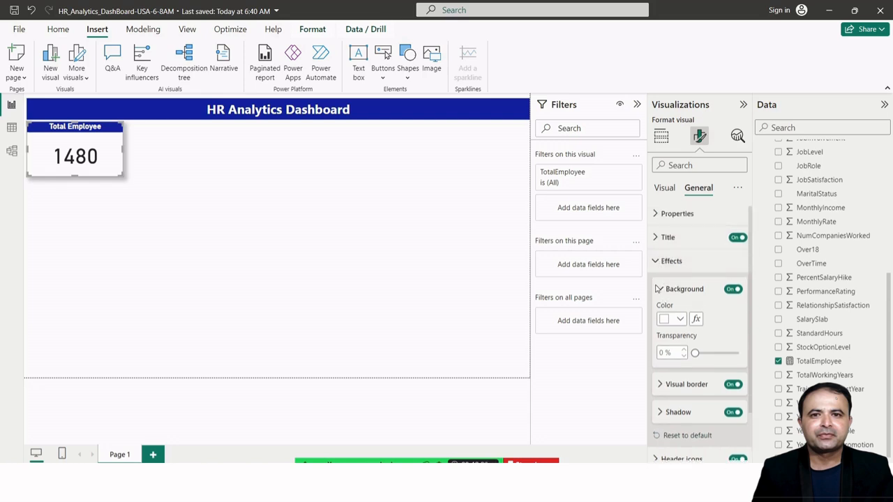
left_click(655, 261)
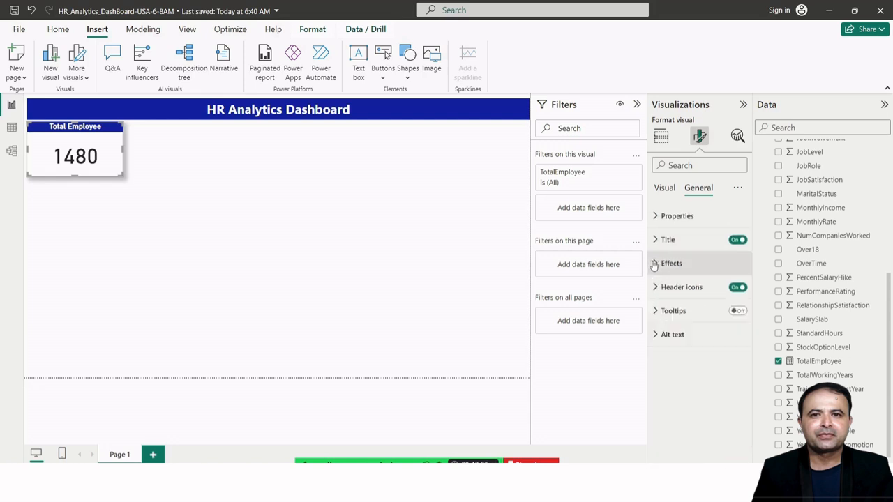
left_click(299, 183)
- Add a new measure to the HR_Analytics table and name it TotalResignation
scroll(827, 202, "up", 5)
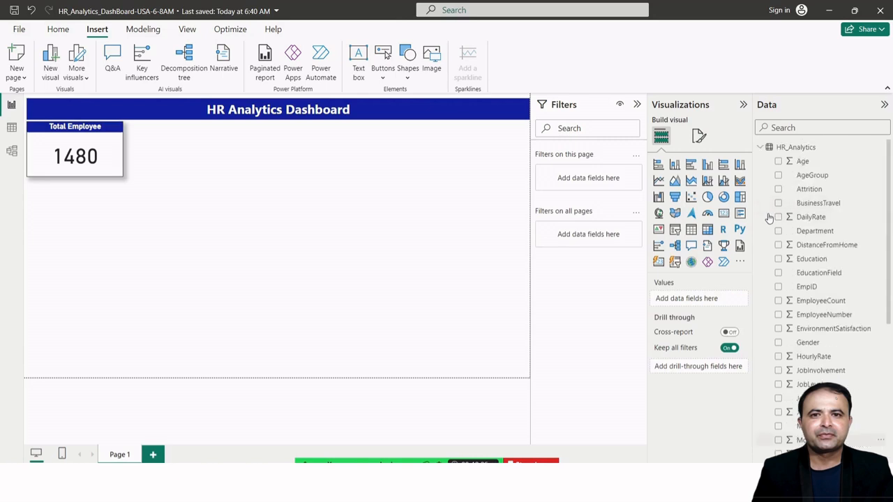
left_click(802, 151)
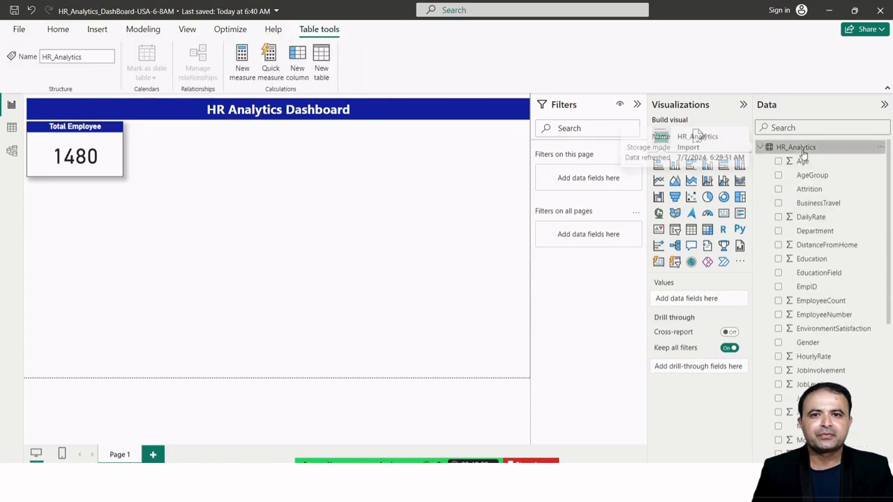
left_click(242, 60)
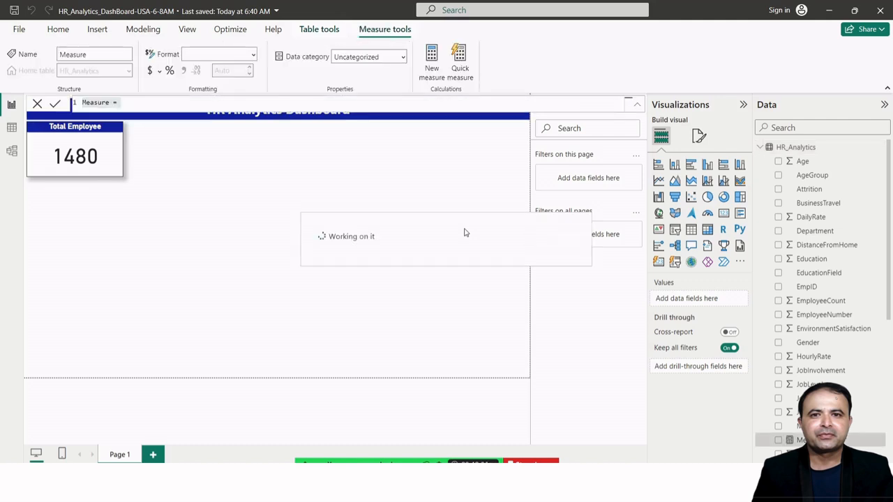
key("Left")
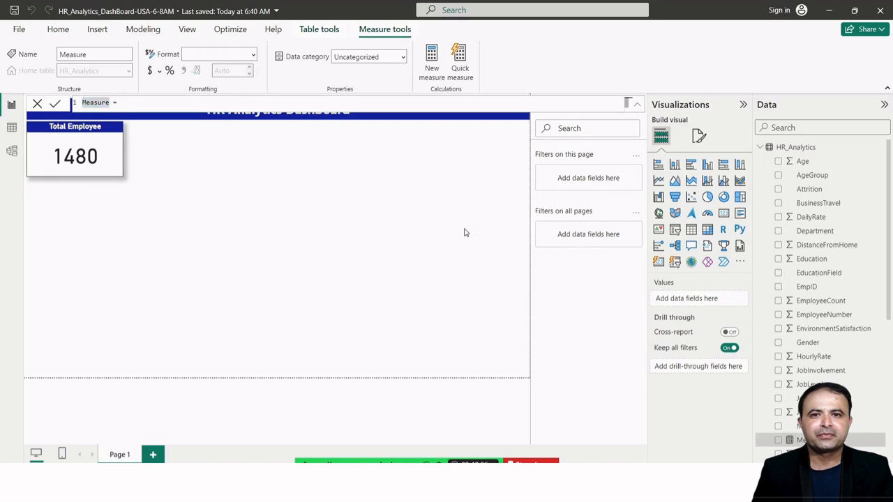
key("Delete")
key("Delete")
key("Delete")
key("Delete")
key("Delete")
key("Delete")
key("Delete")
type("TotalR")
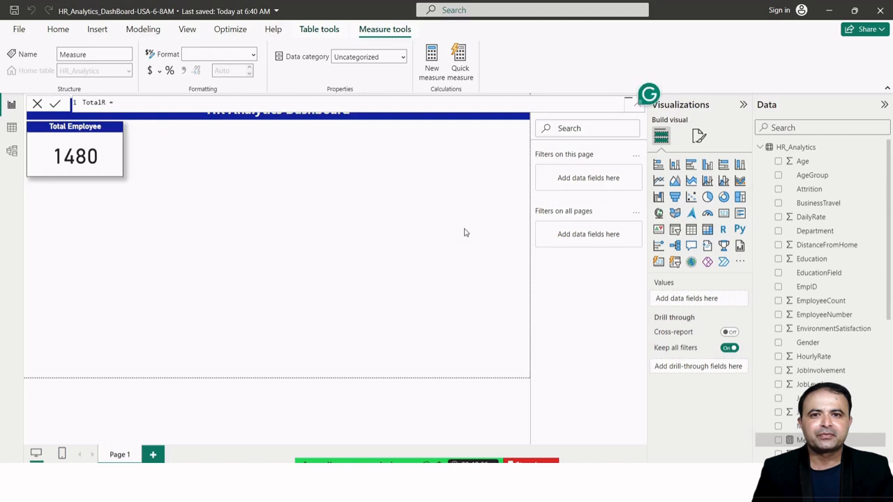
type("esig")
type("nation")
- Start the TotalResignation formula with CALCULATE, using COUNTA of HR_Analytics[Attrition] as its expression
type("CALCULATE(")
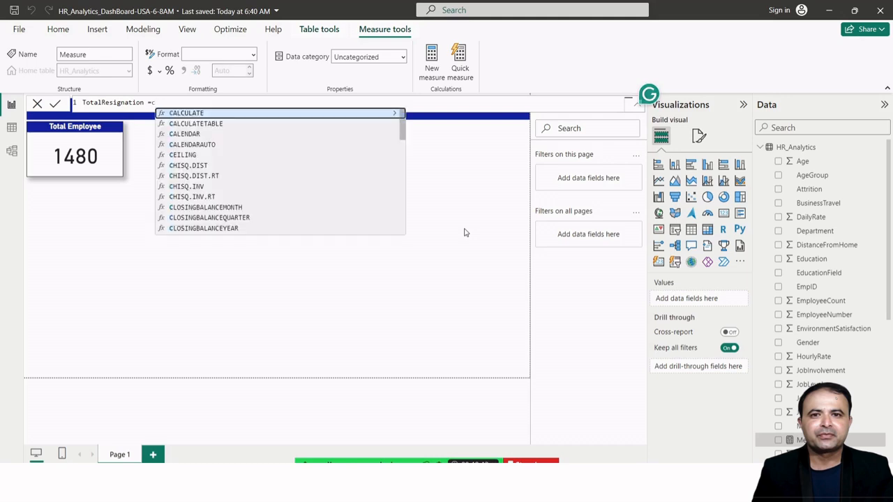
type("count")
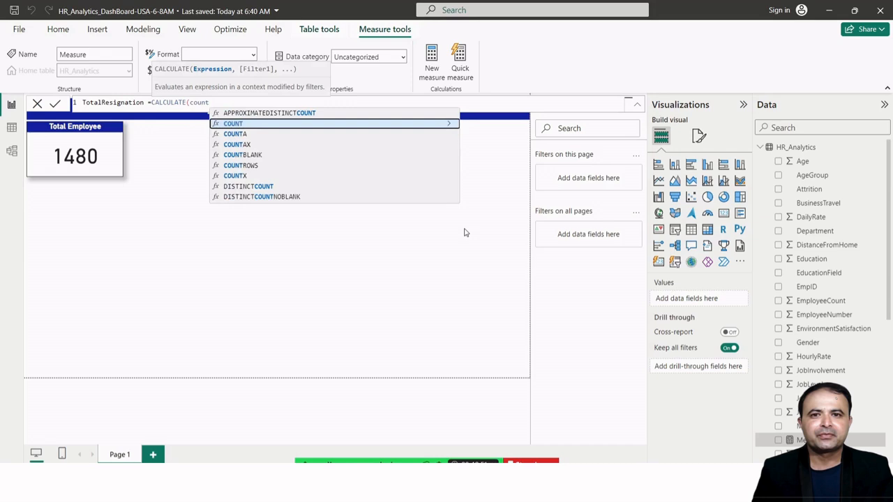
key("Down")
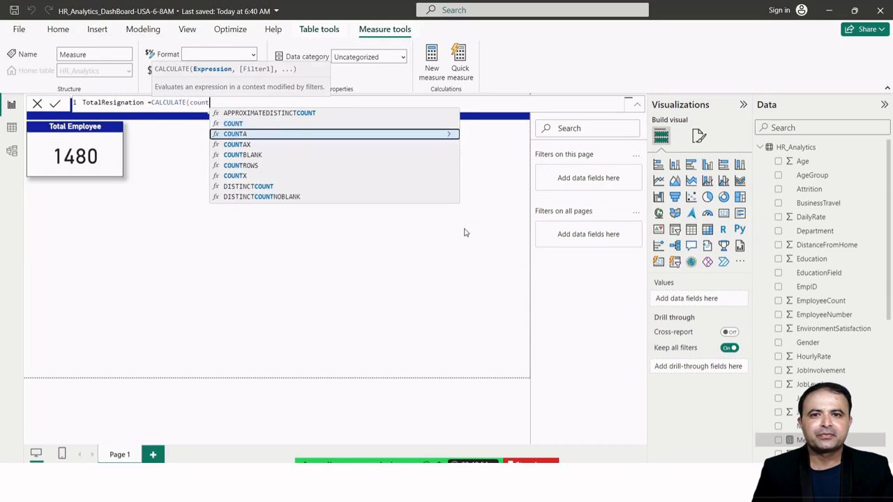
key("Tab")
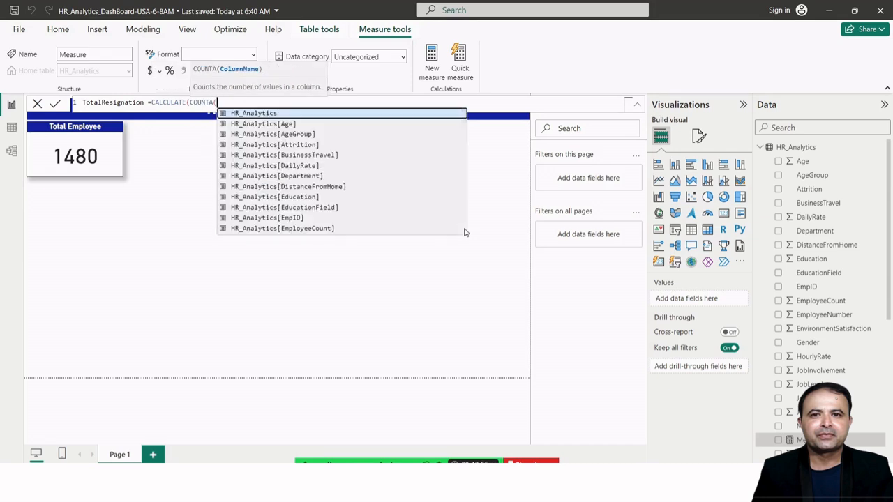
key("Down")
key("Down")
key("Down")
key("Down")
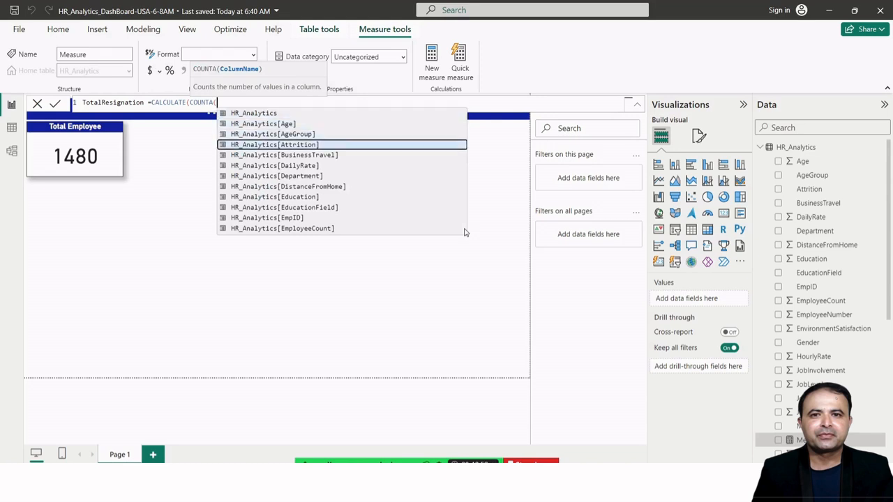
key("Up")
key("Tab")
type(")")
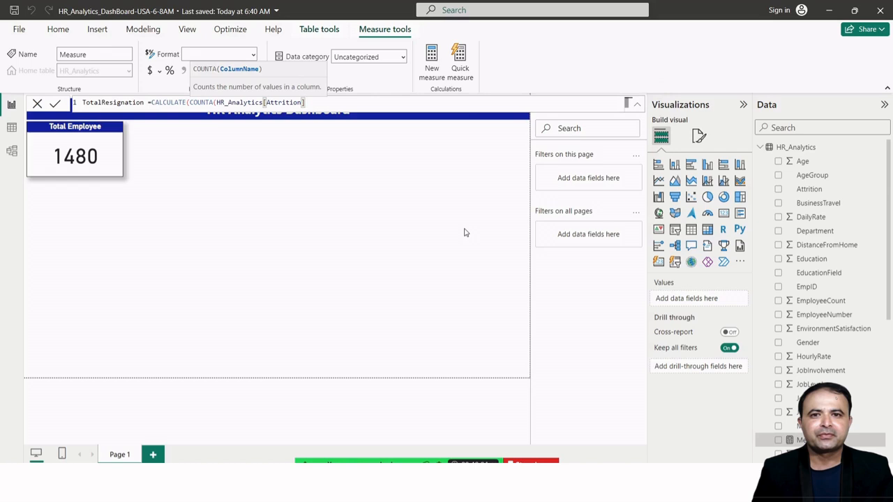
type("),")
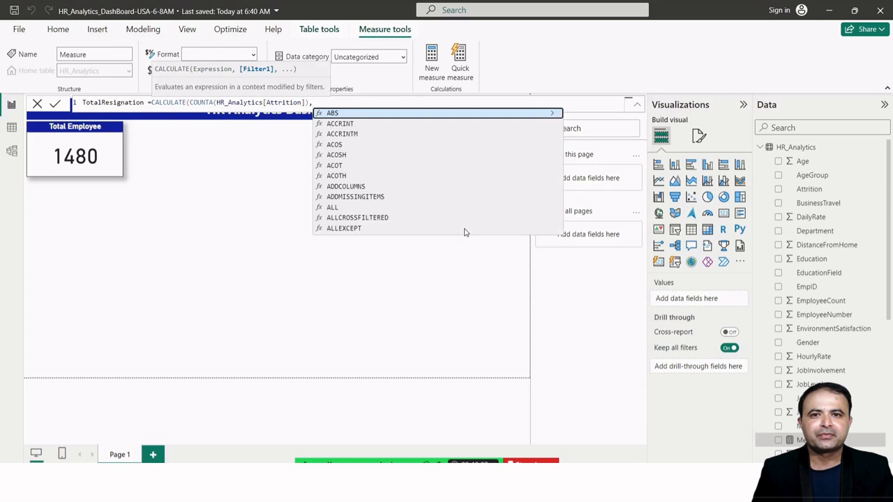
- Complete the TotalResignation formula with FILTER(HR_Analytics,HR_Analytics[Attrition]=="Yes") as the filter and commit the measure
type("fil")
key("Tab")
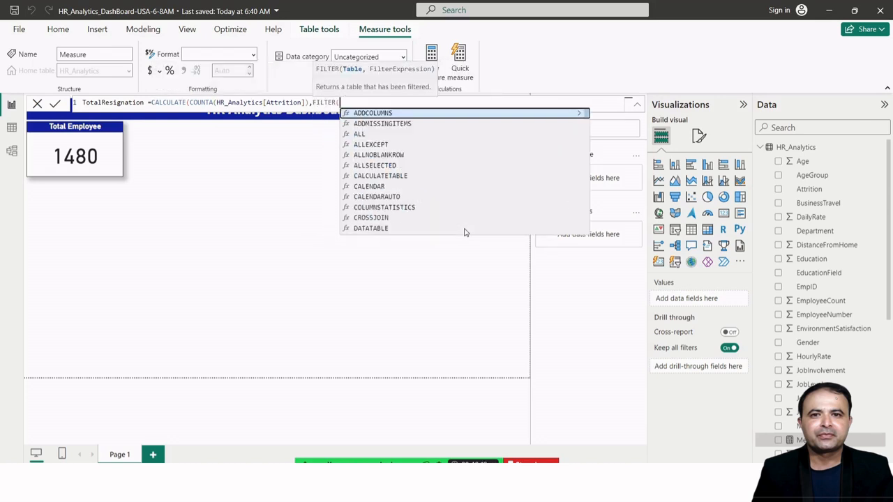
type("hr")
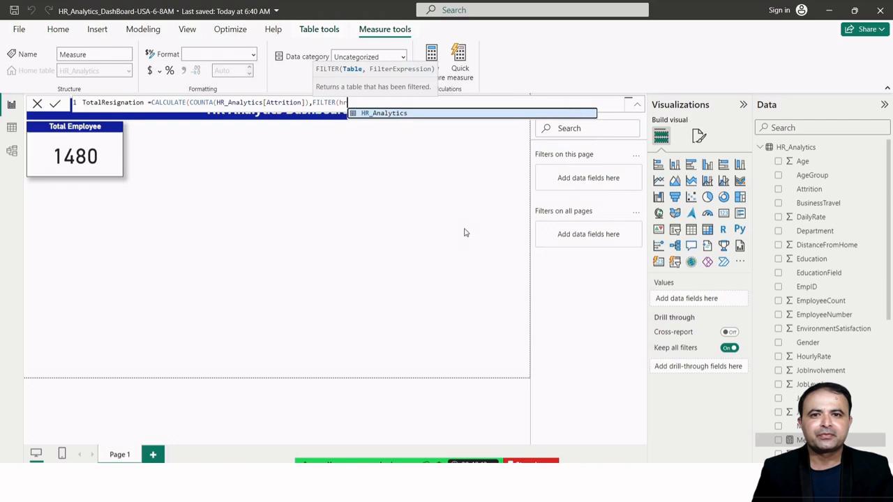
key("Tab")
type(",")
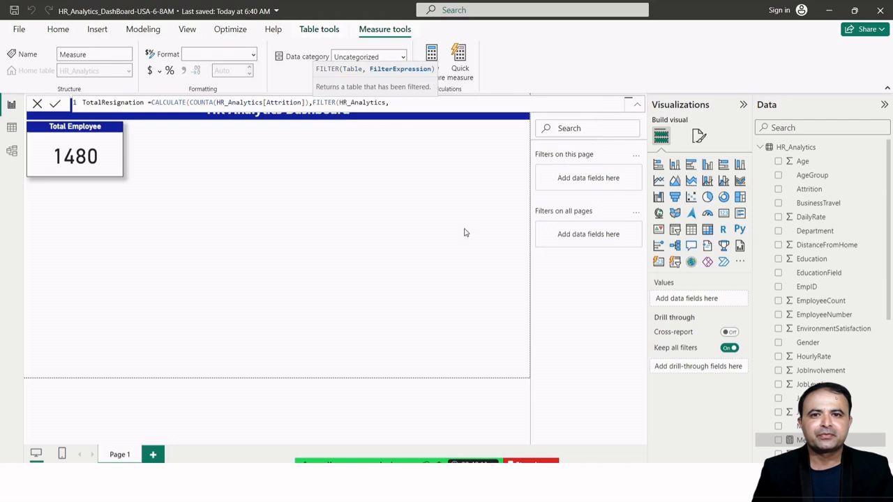
type("hr")
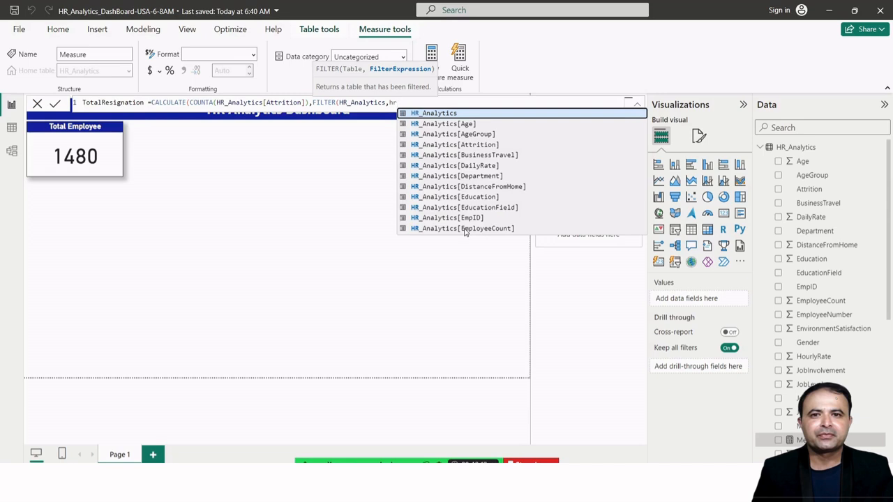
key("Down")
key("Down")
key("Down")
key("Tab")
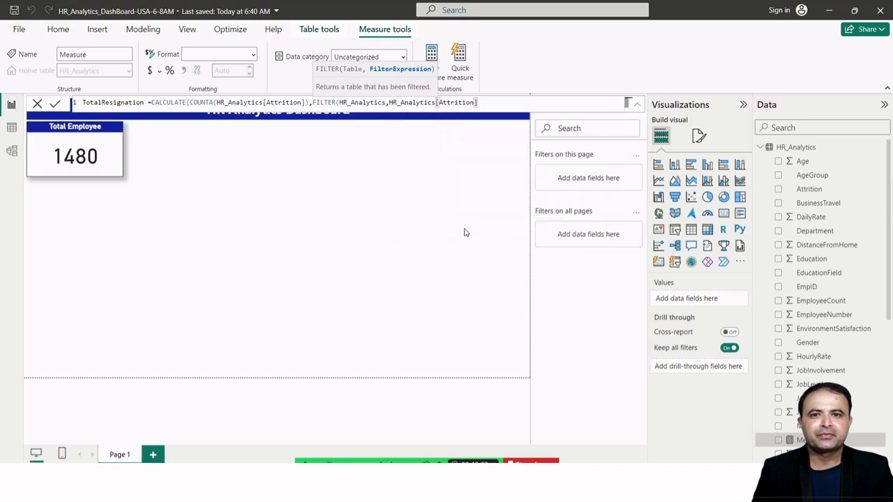
type("==\"Yes\"))")
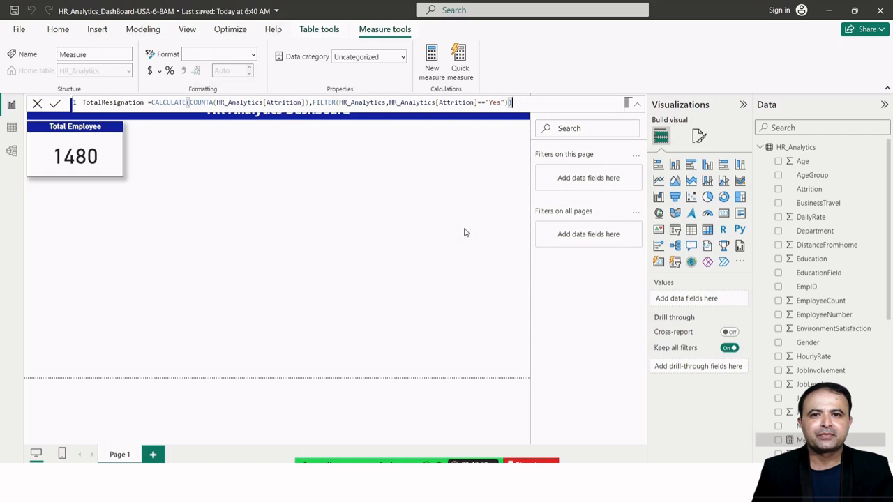
key("Return")
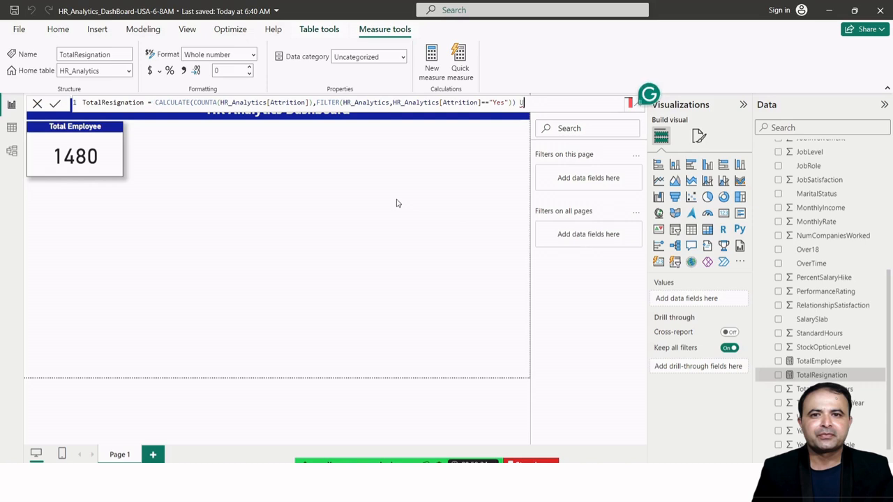
key("BackSpace")
left_click(422, 172)
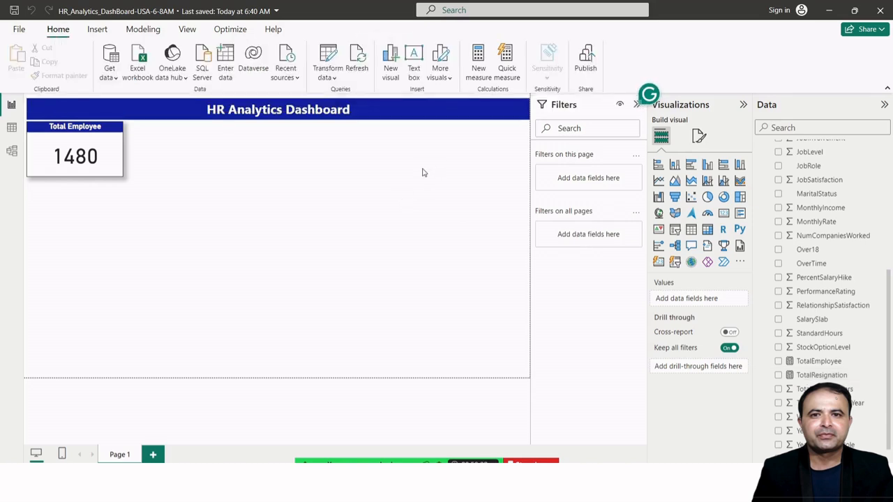
- Duplicate the Total Employee card directly beside the original and replace the copy's field with the TotalResignation measure
left_click(103, 136)
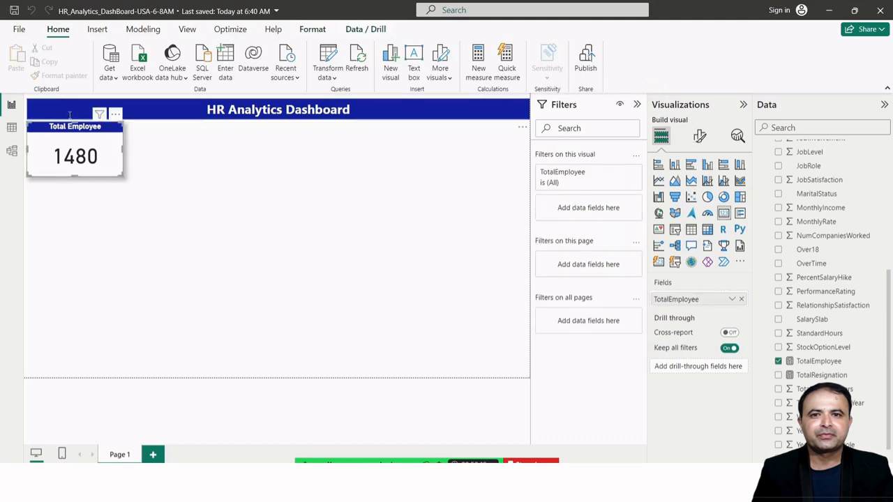
left_click(242, 212)
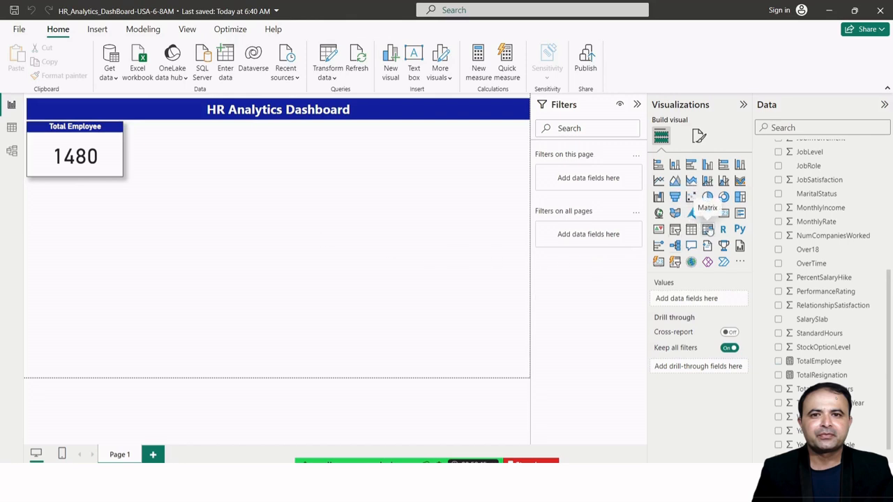
left_click(96, 135)
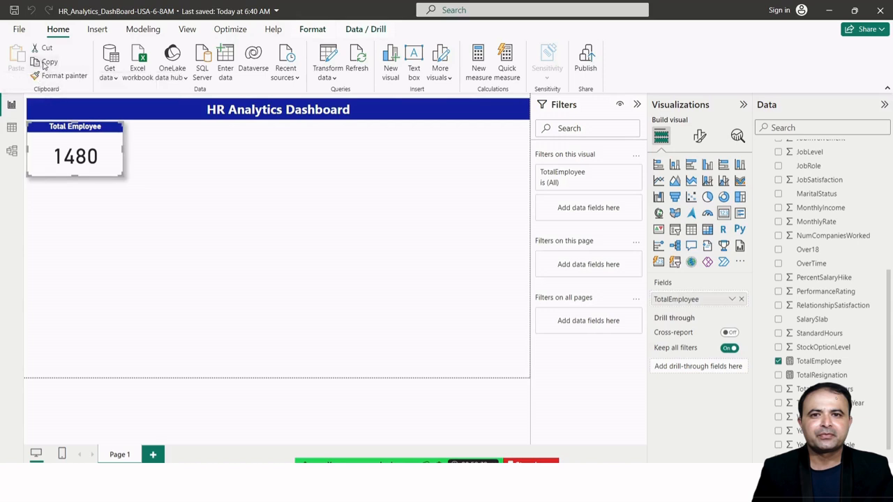
left_click(177, 133)
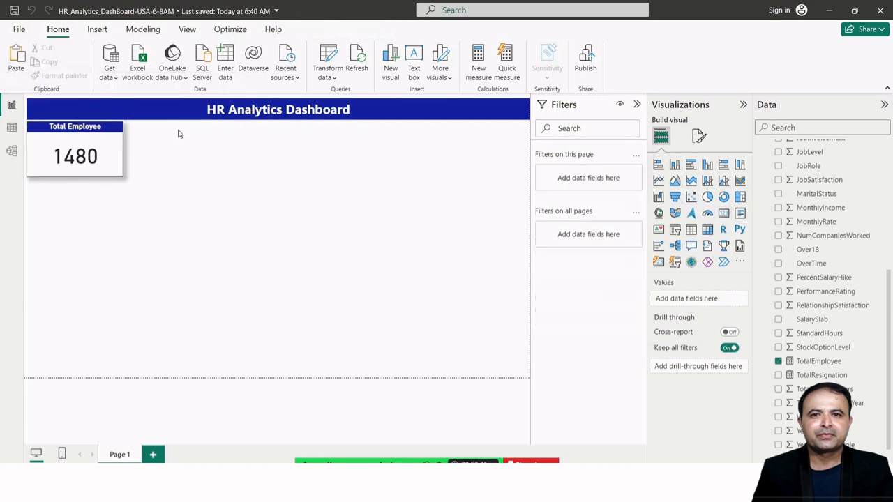
left_click(22, 57)
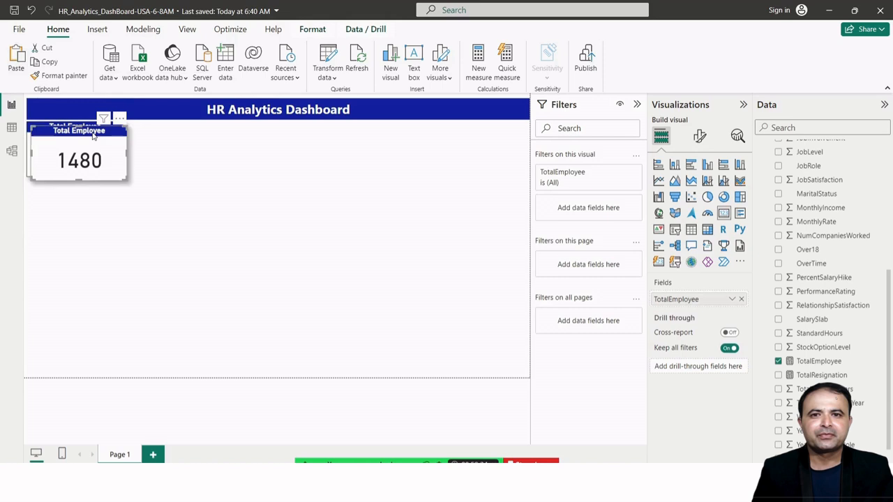
left_click_drag(93, 136, 192, 133)
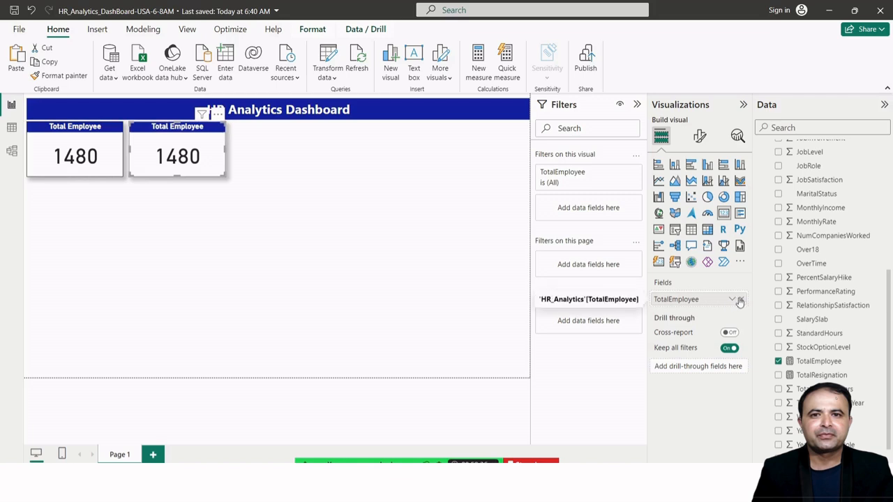
left_click(740, 299)
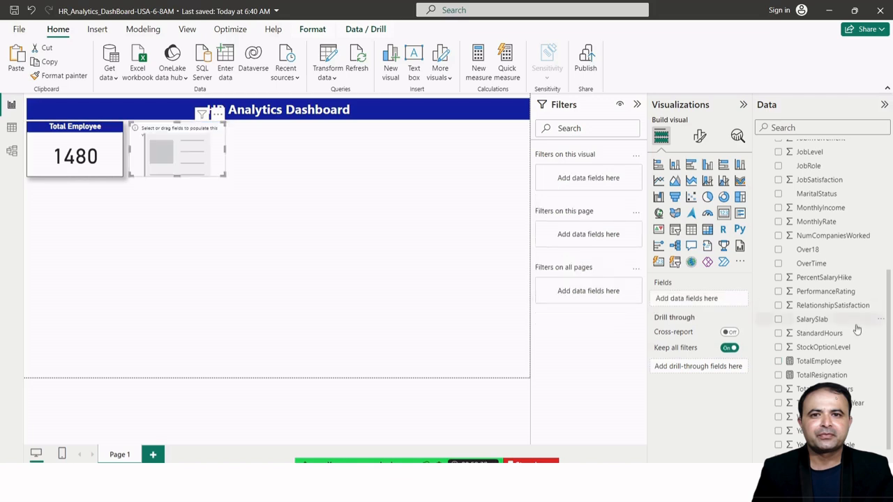
left_click(778, 375)
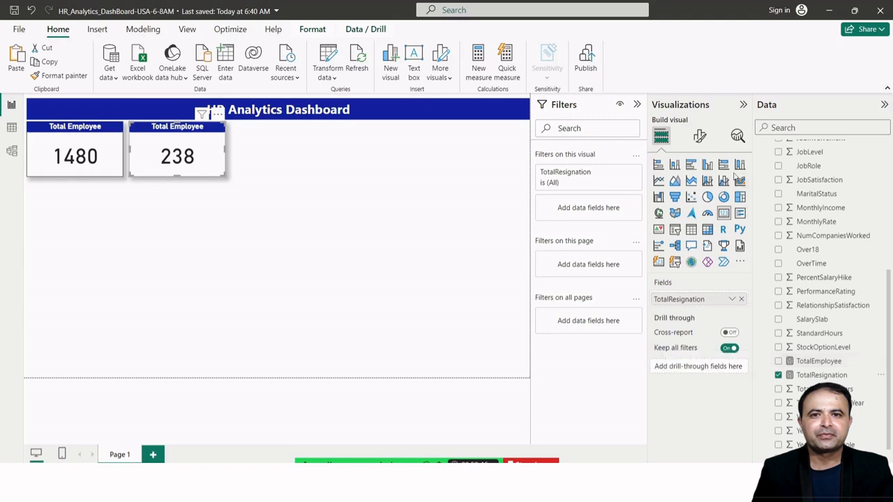
- Change the title text of the copied card to Total Resignation
left_click(697, 138)
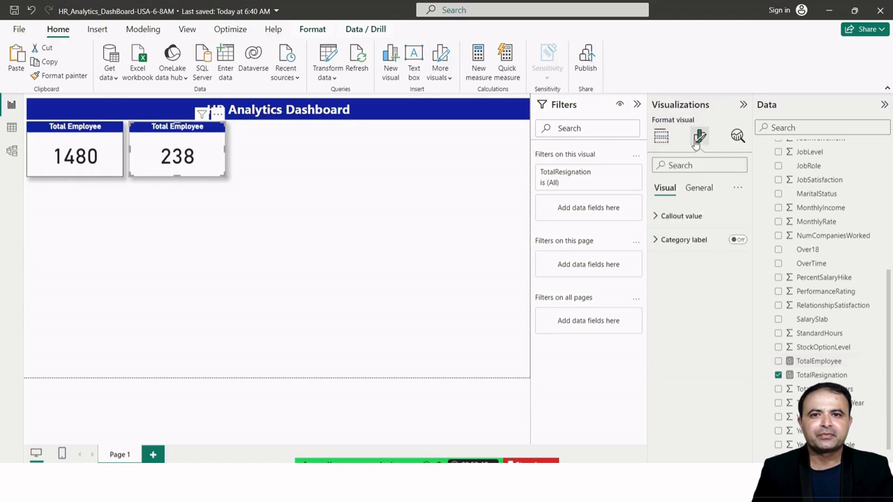
left_click(700, 191)
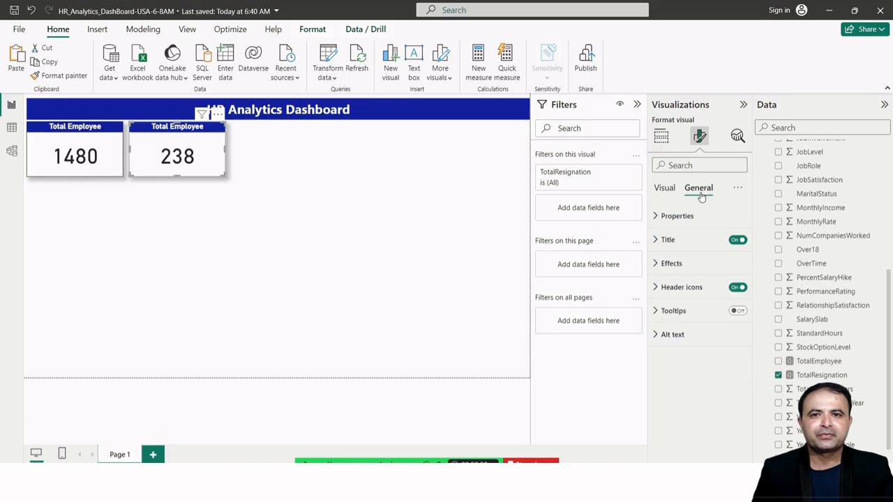
left_click(658, 240)
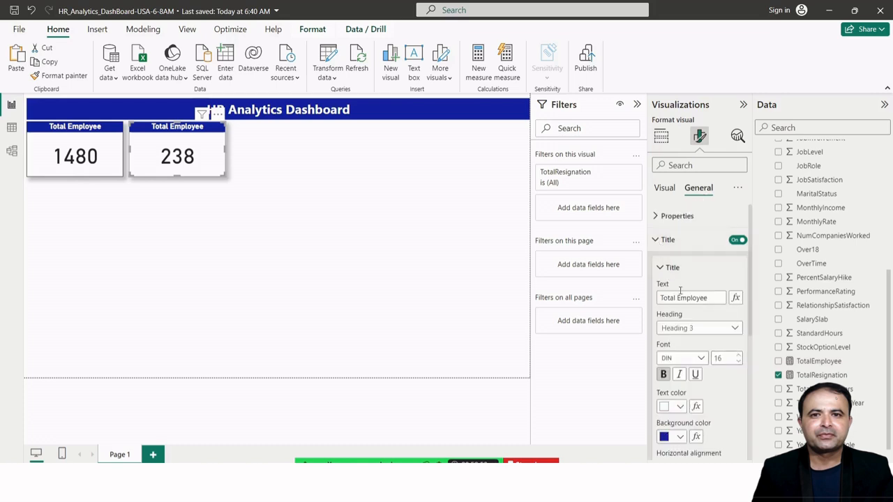
left_click(713, 297)
left_click_drag(707, 297, 646, 296)
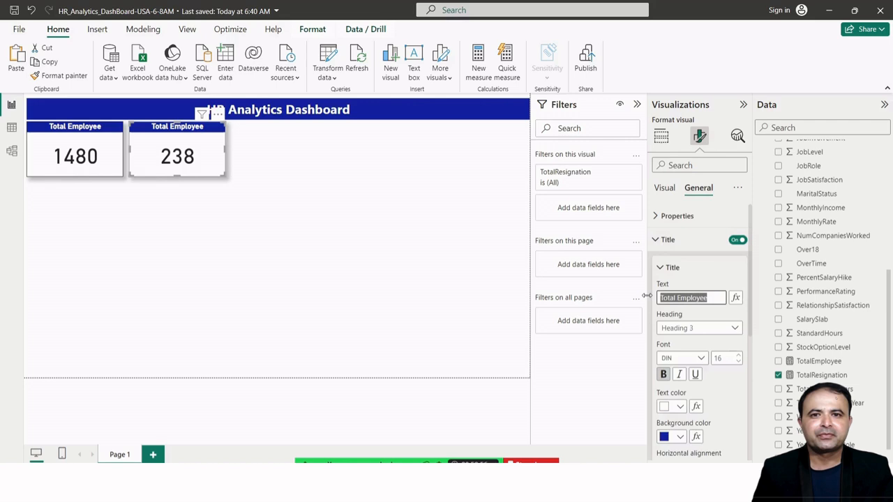
key("Right")
key("BackSpace")
key("BackSpace")
key("BackSpace")
key("BackSpace")
key("BackSpace")
key("BackSpace")
key("BackSpace")
type("Resign")
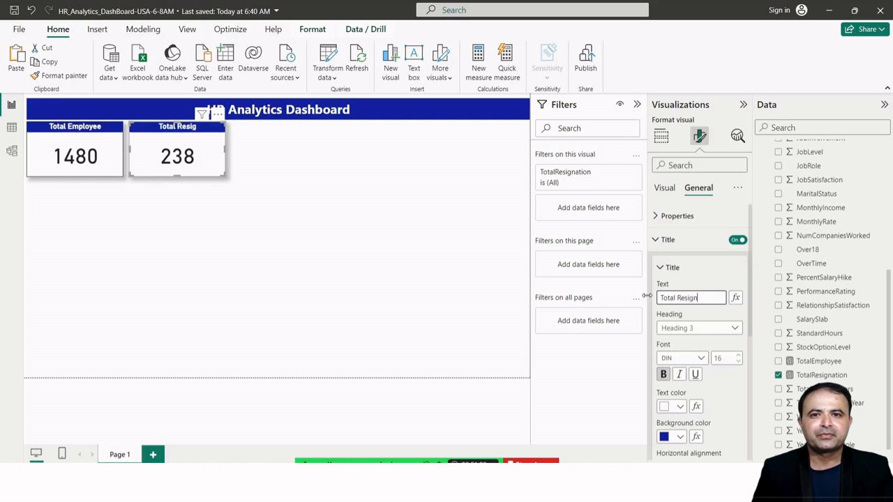
type("ation")
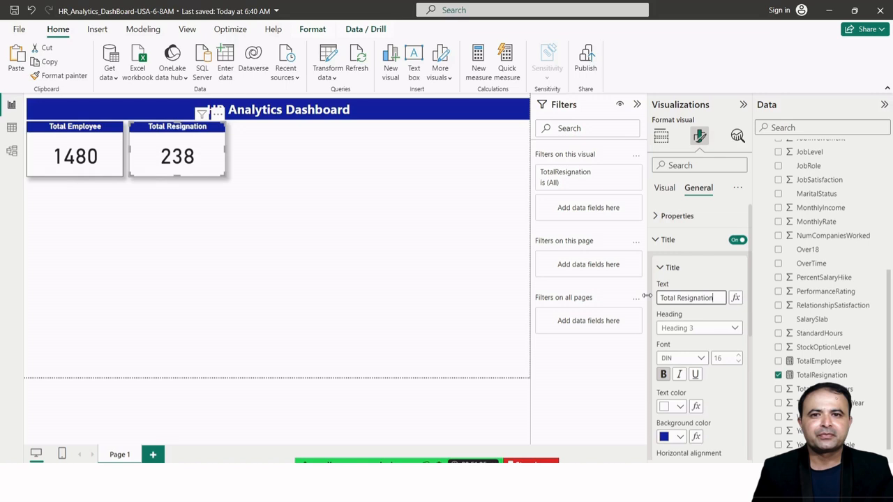
left_click(393, 255)
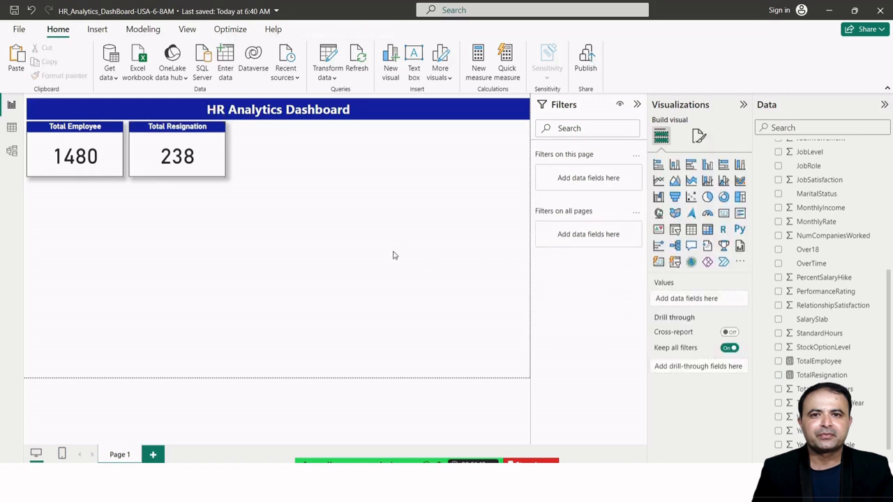
- Nudge the Total Resignation card slightly closer to the Total Employee card
left_click(207, 136)
key("Left")
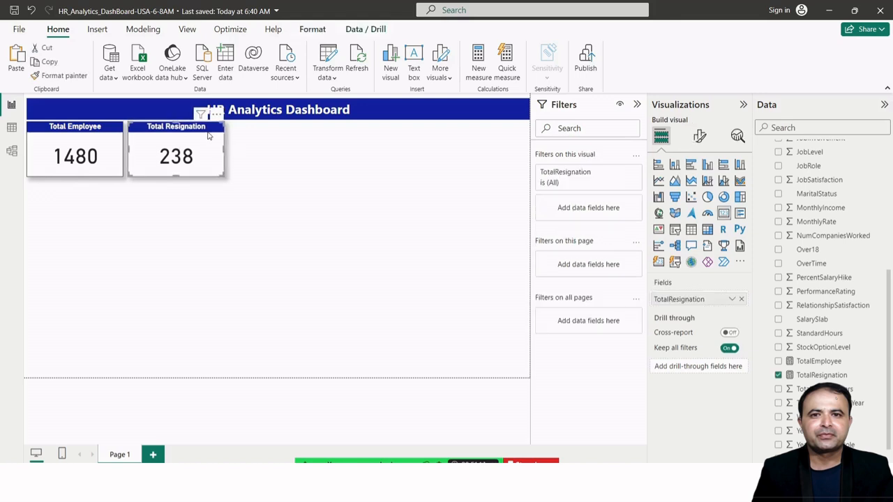
key("Left")
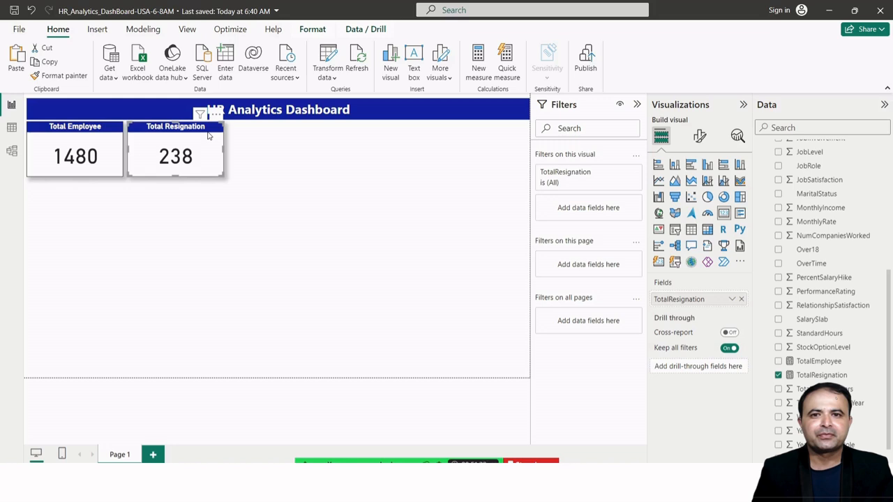
left_click(307, 161)
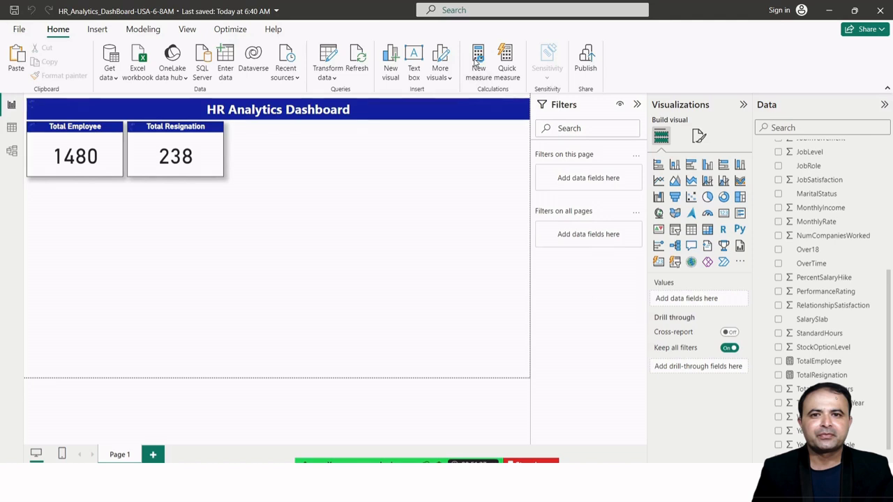
- Create a new measure in the HR_Analytics table and name it %OfResignation
left_click(476, 62)
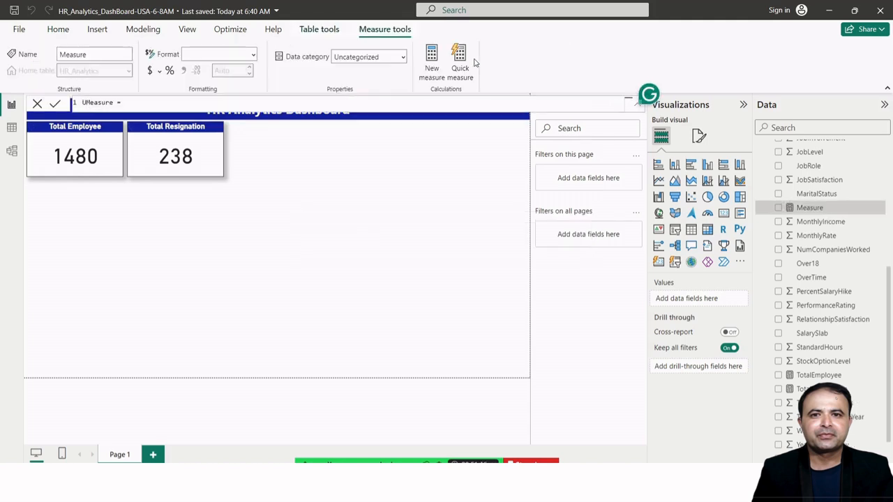
key("Delete")
key("Delete")
key("Delete")
key("Delete")
key("Delete")
key("Delete")
key("Delete")
type("%O")
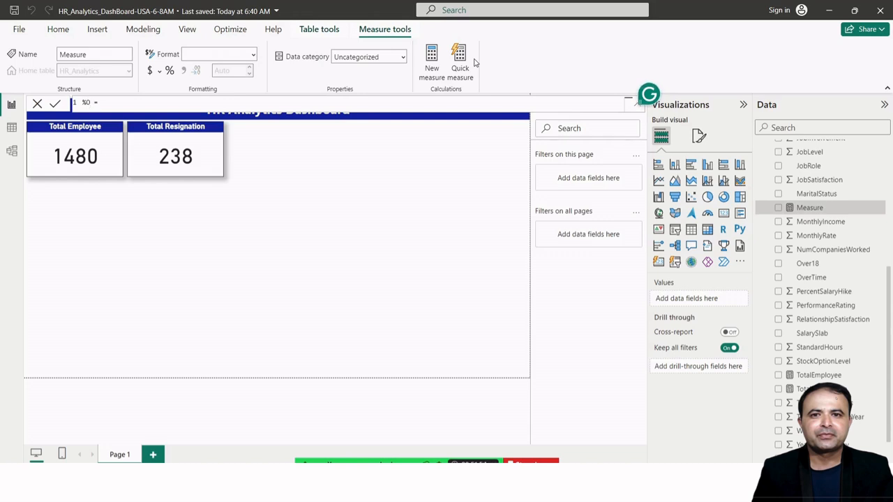
type("fResignation")
- Begin the %OfResignation formula with the DIVIDE function, using the TotalResignation measure as the numerator
type("div")
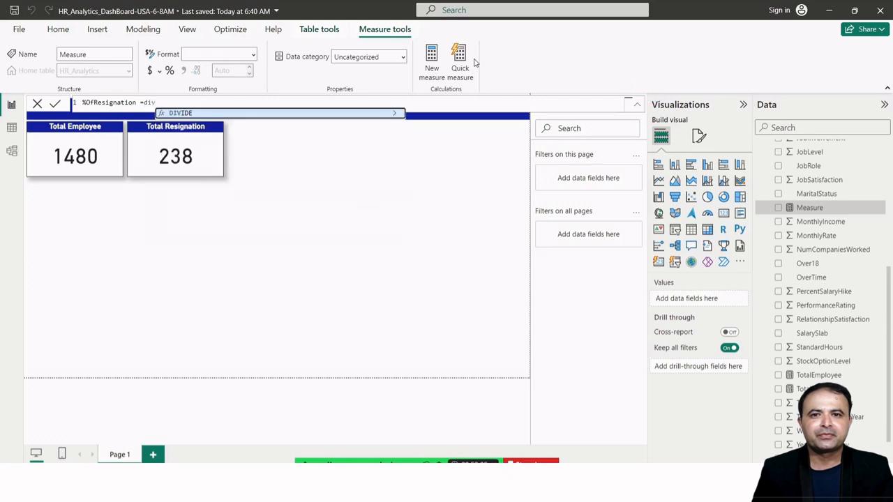
key("Tab")
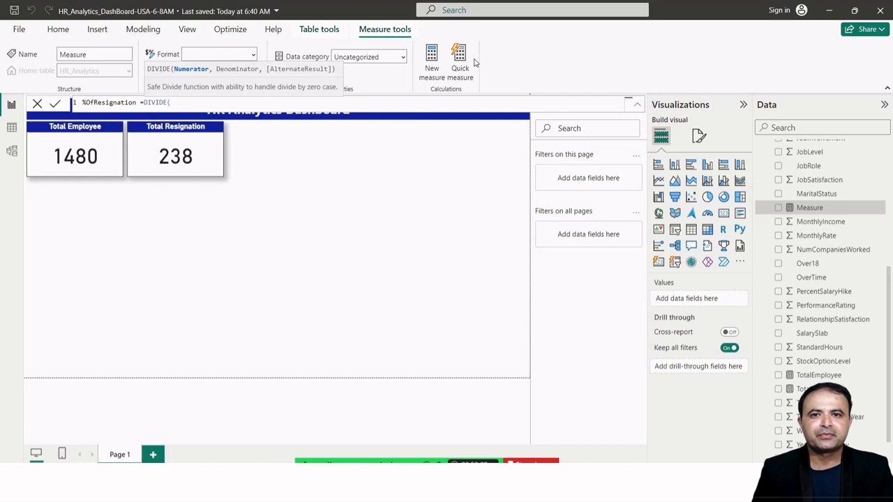
type("tot")
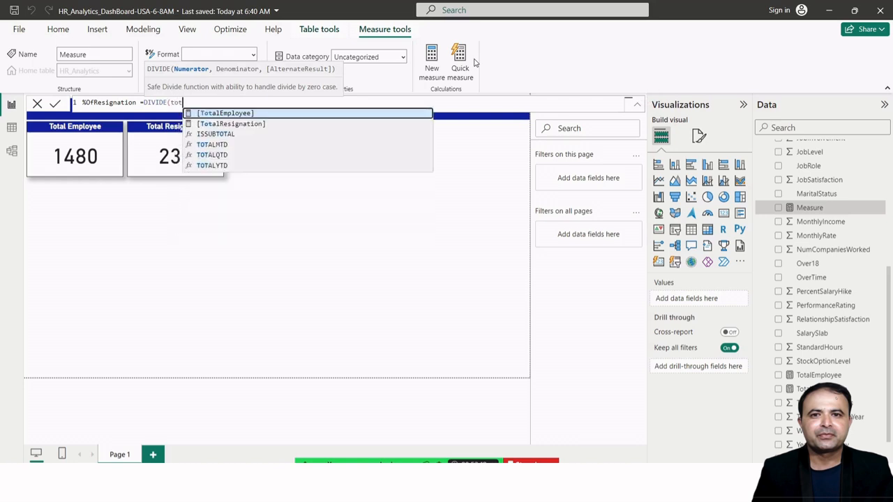
key("Down")
key("Up")
key("Down")
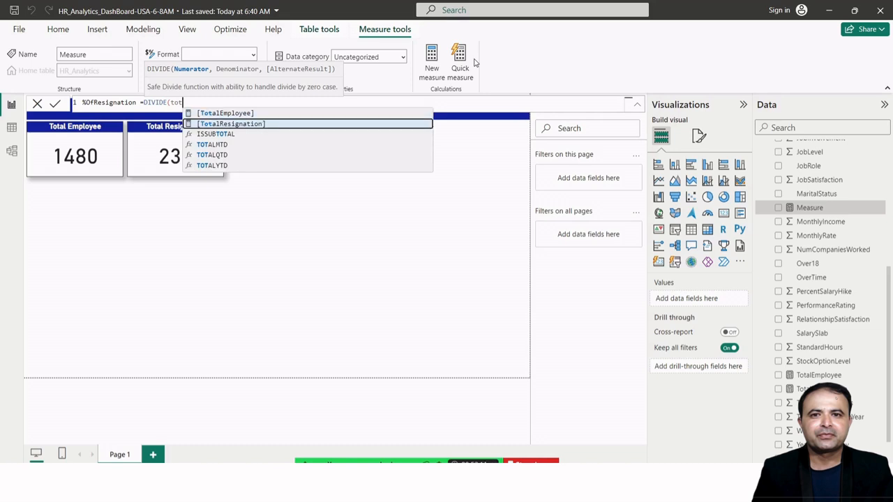
key("Tab")
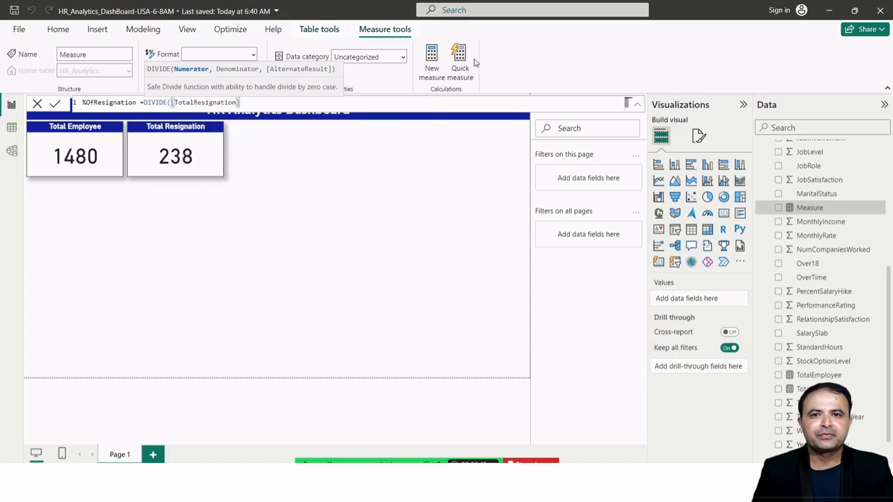
type(",to")
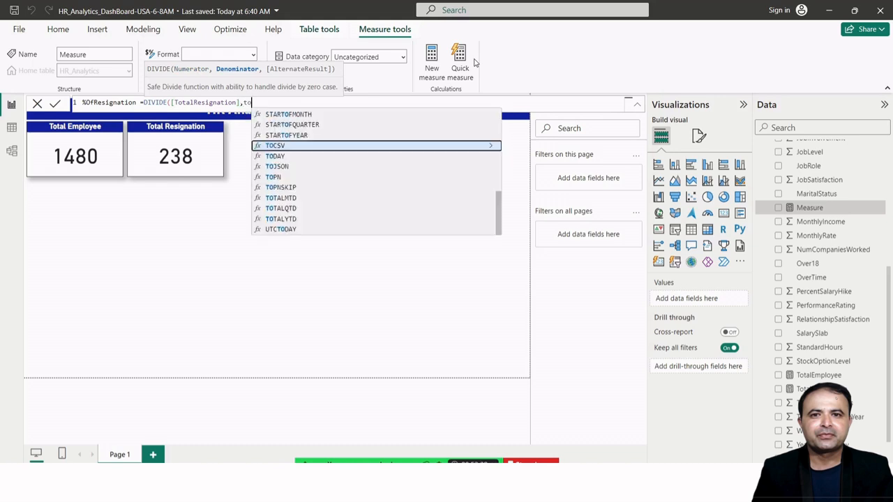
key("BackSpace")
key("BackSpace")
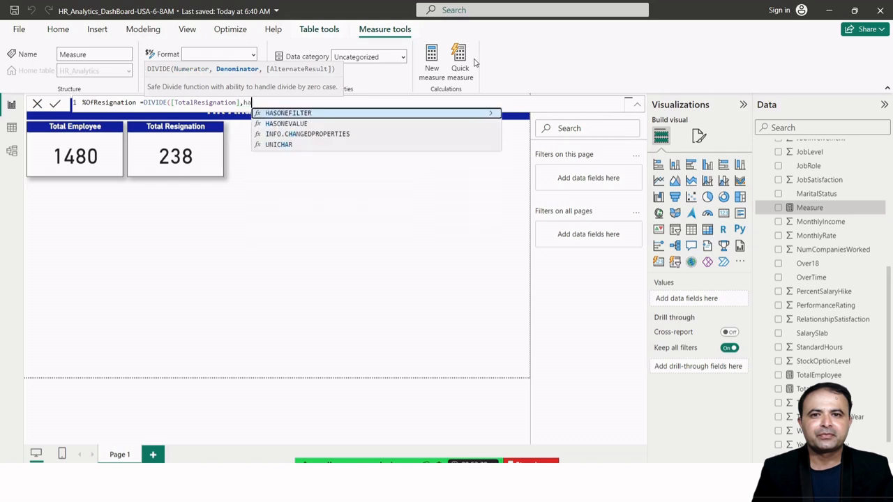
key("Escape")
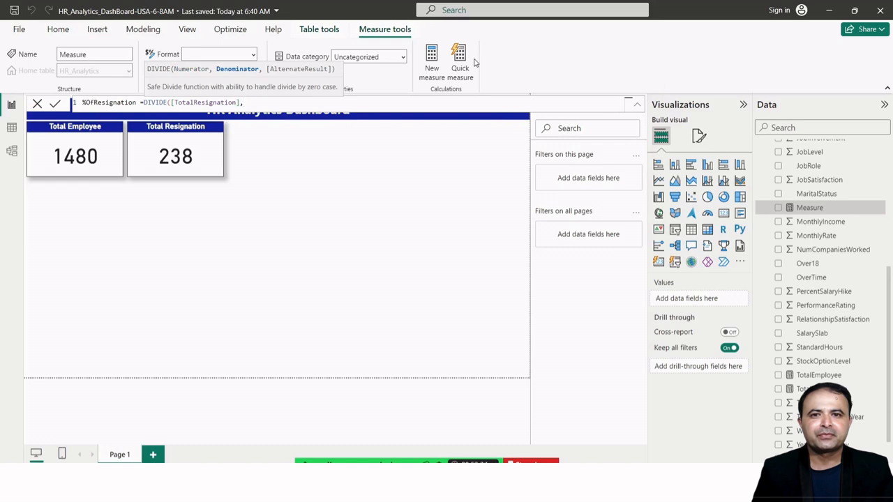
type("SUM(")
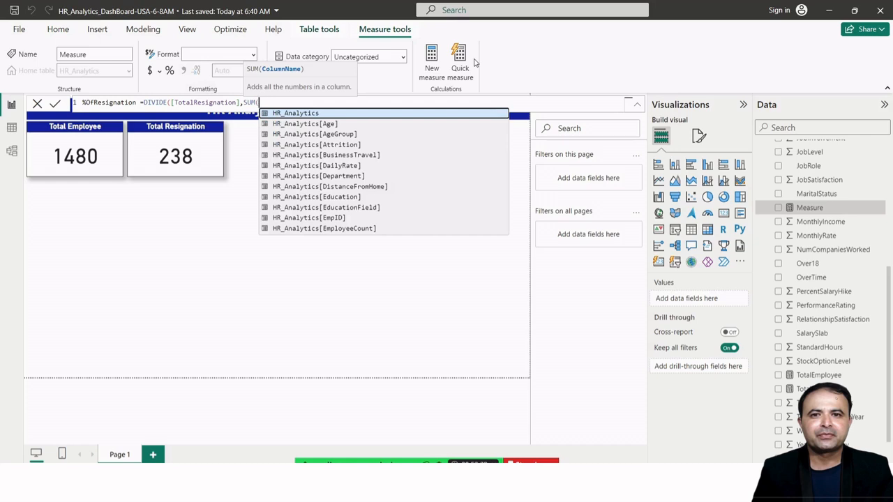
key("BackSpace")
key("BackSpace")
key("BackSpace")
key("BackSpace")
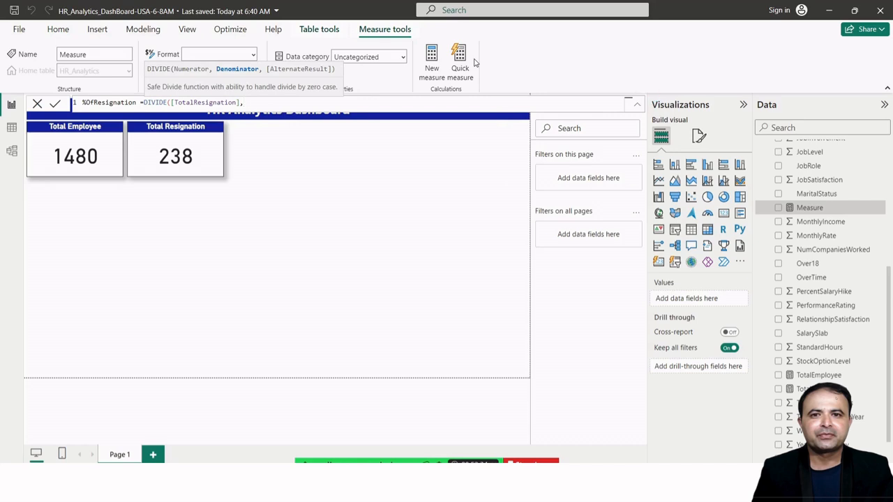
- Complete the DIVIDE formula with the TotalEmployee measure as the denominator and commit the measure
type("tot")
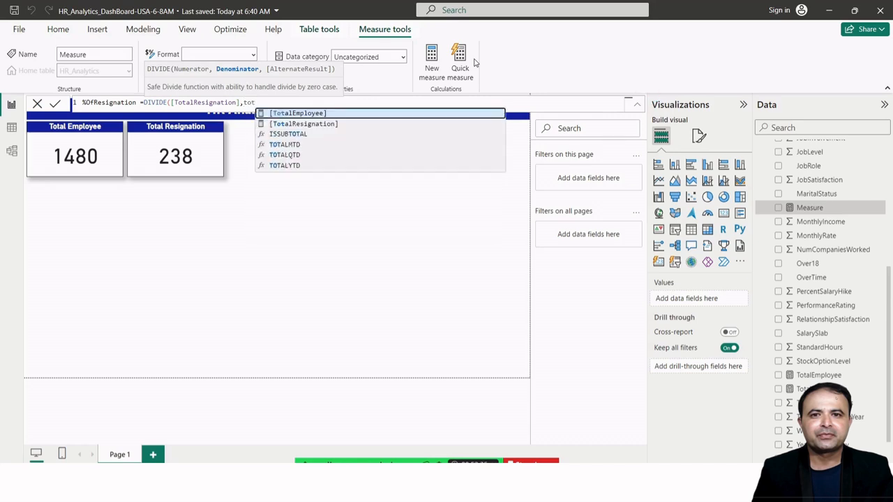
key("Tab")
type(")")
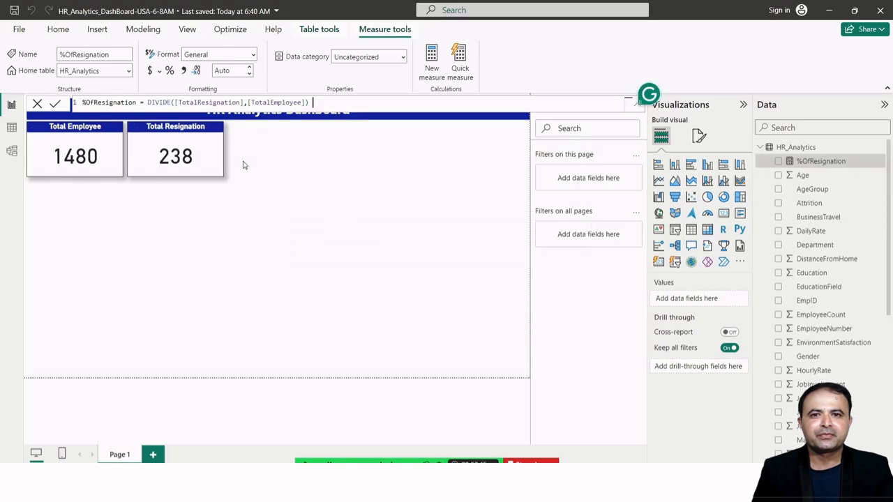
left_click(277, 155)
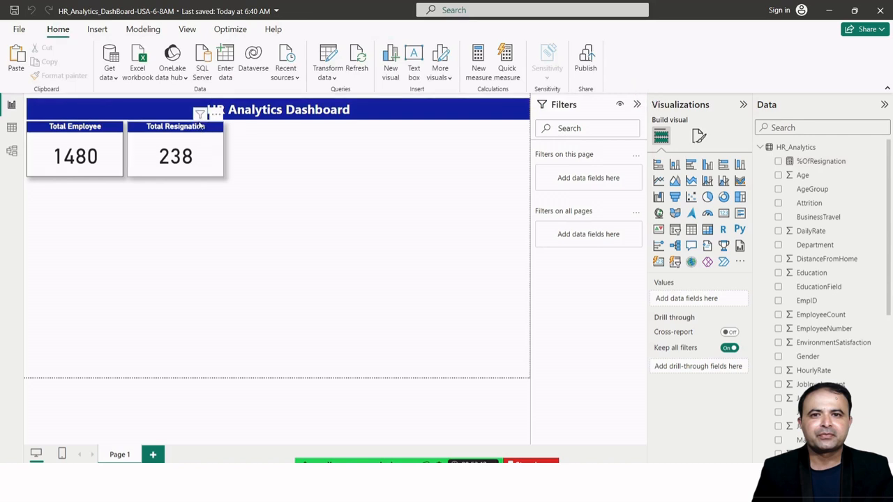
- Duplicate the Total Resignation card and align the copy directly beside the original, with a small gap
left_click(199, 130)
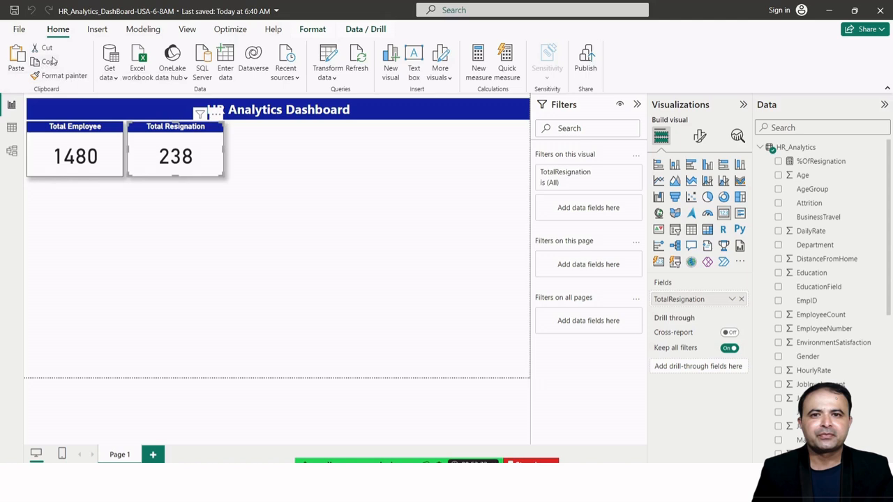
left_click(293, 154)
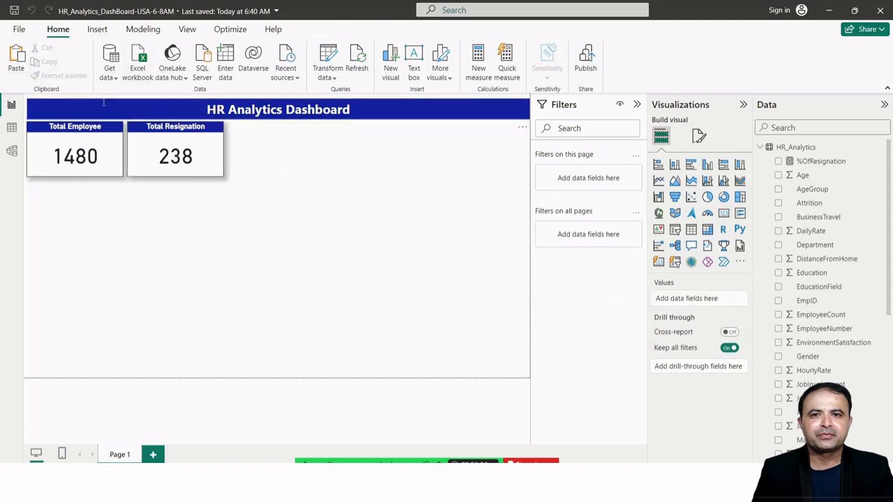
left_click(17, 60)
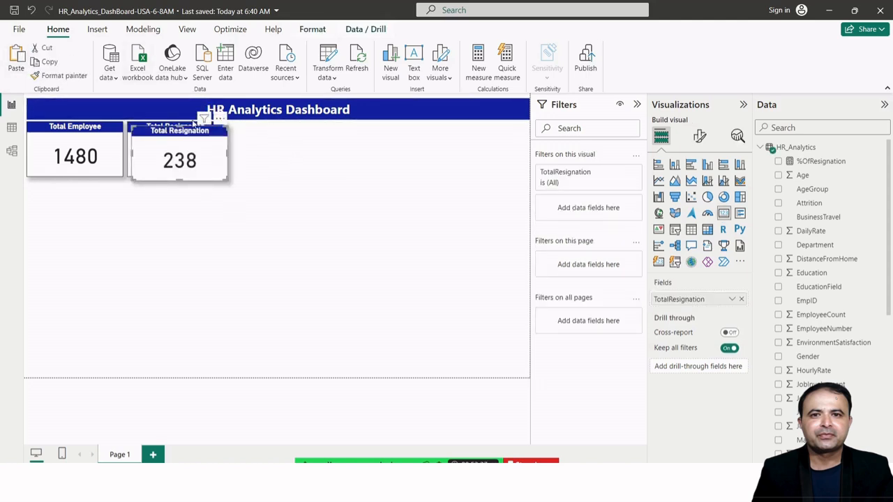
left_click_drag(194, 125, 292, 132)
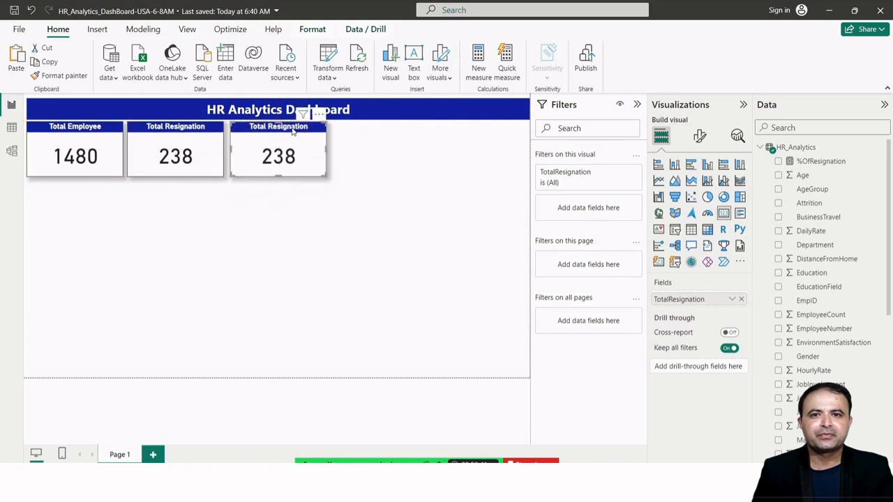
key("Left")
key("Left")
key("Left")
key("Left")
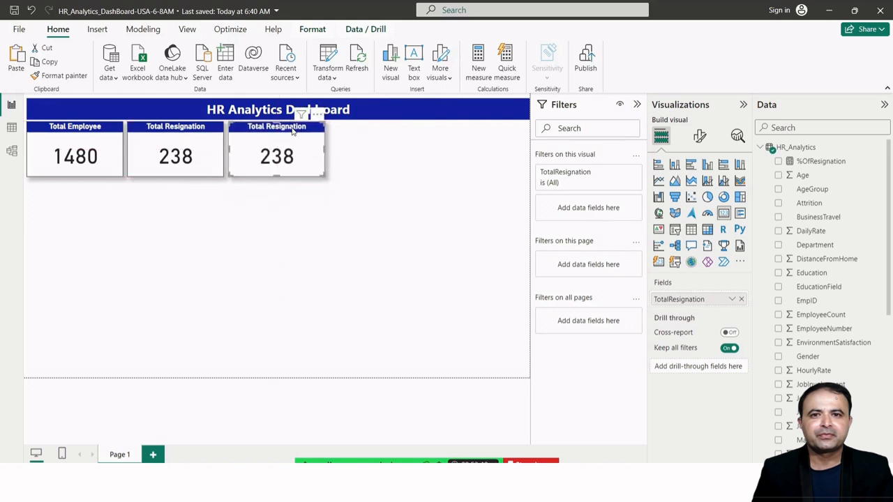
- Change the title text of the copied card to % of Resignation
left_click(698, 136)
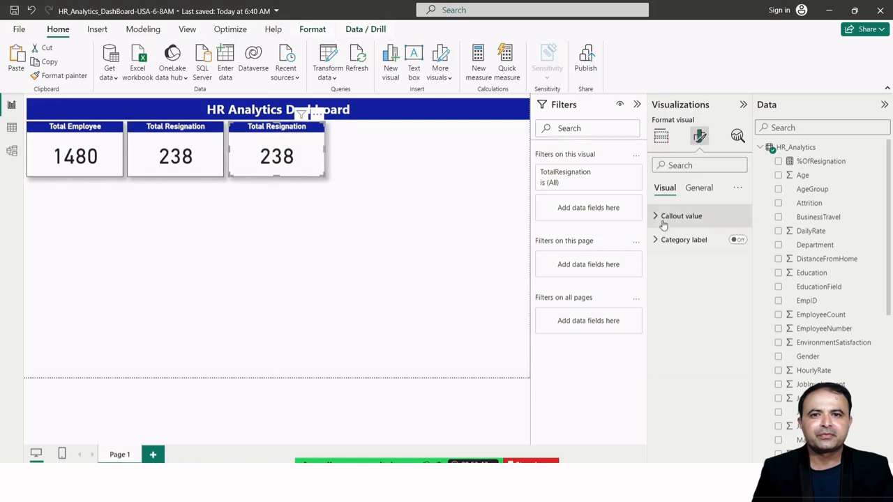
left_click(699, 188)
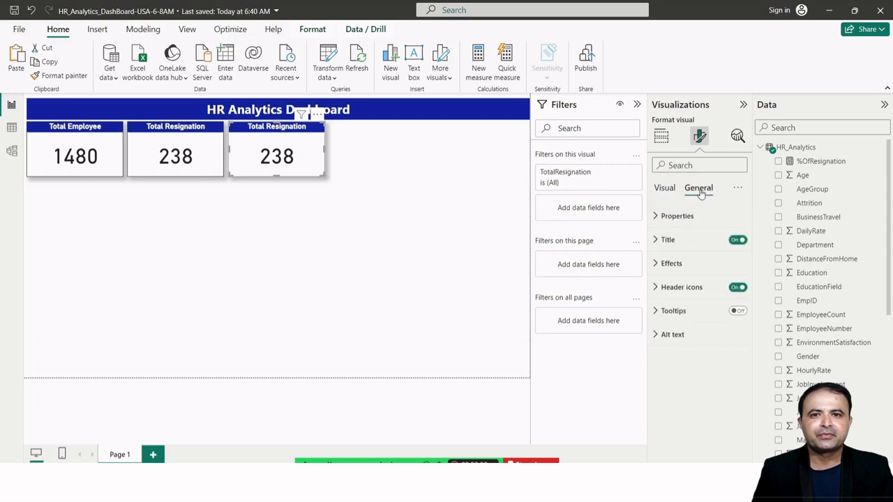
left_click(663, 244)
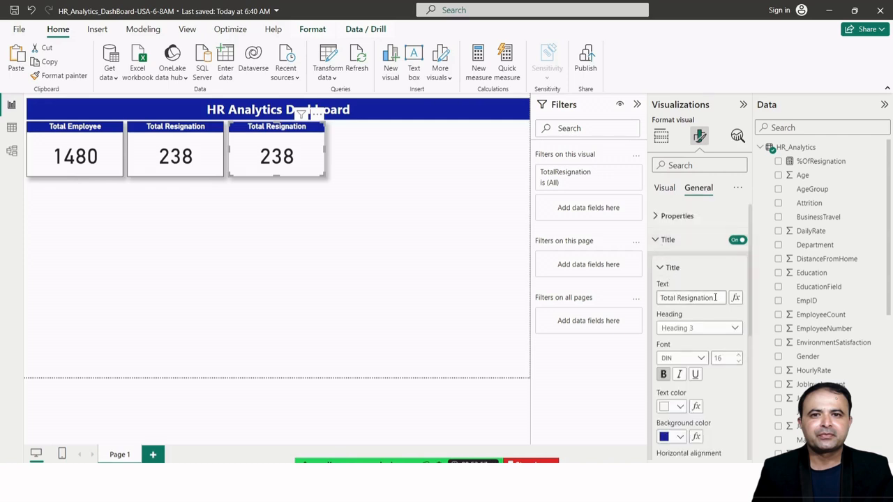
double_click(674, 297)
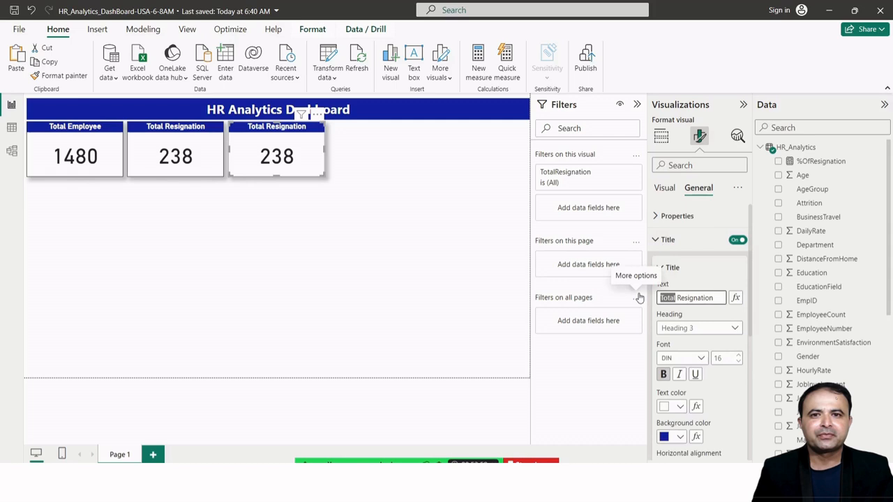
type("%")
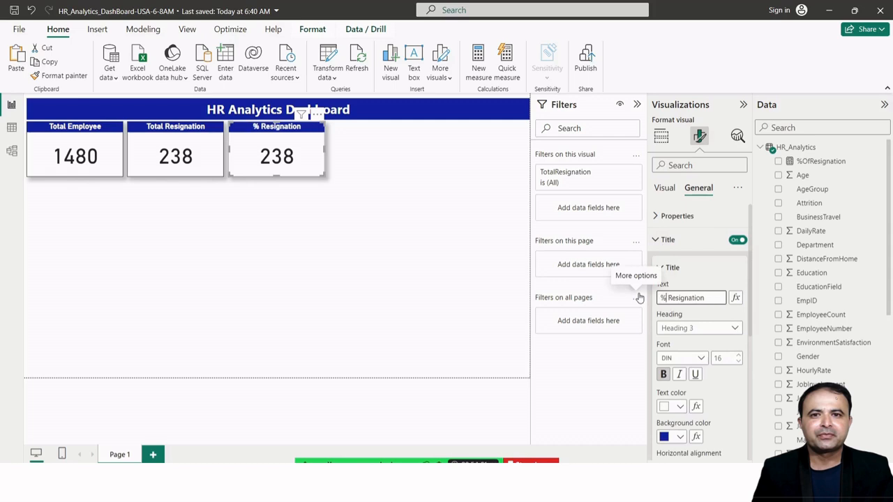
type(" of")
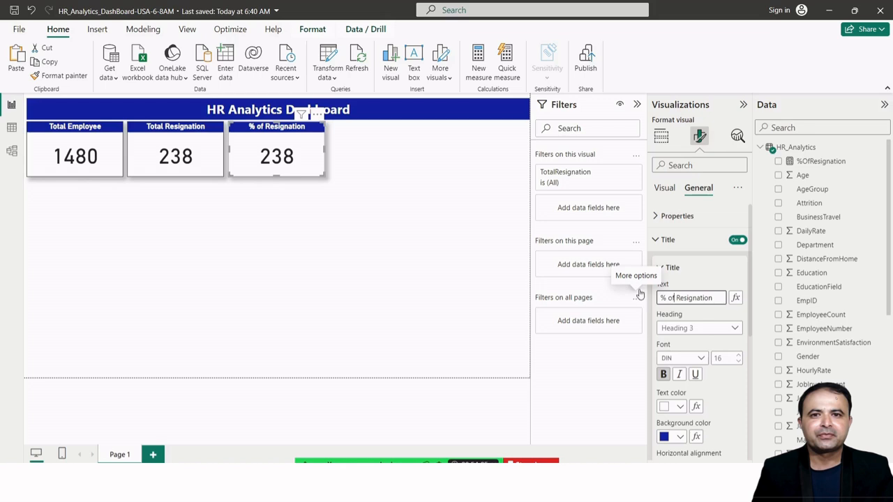
- Replace the TotalResignation field of the % of Resignation card with the %OfResignation measure
left_click(662, 190)
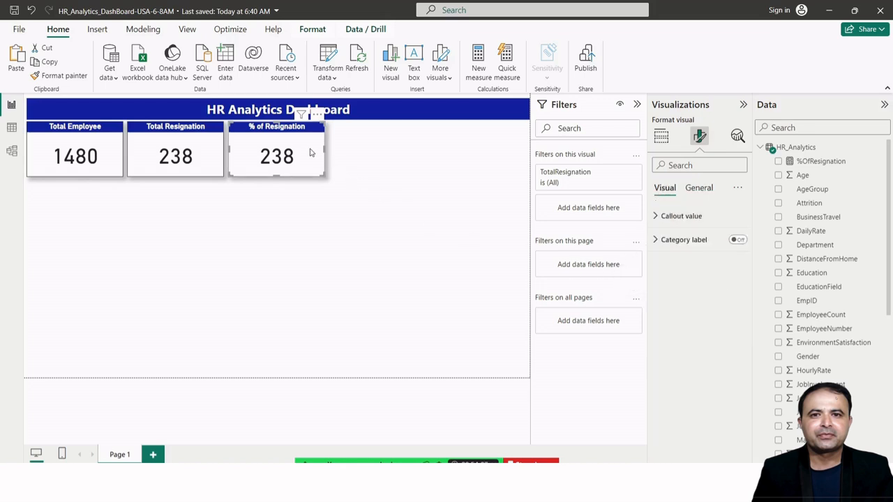
left_click(658, 137)
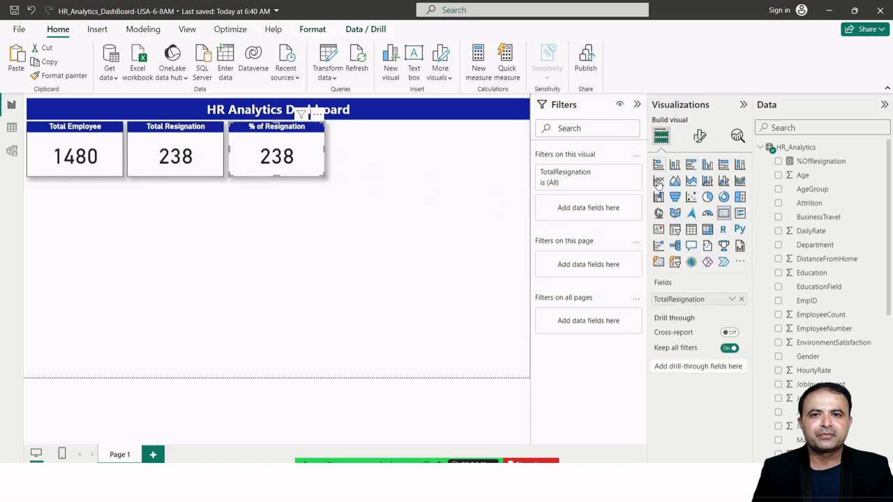
left_click(741, 299)
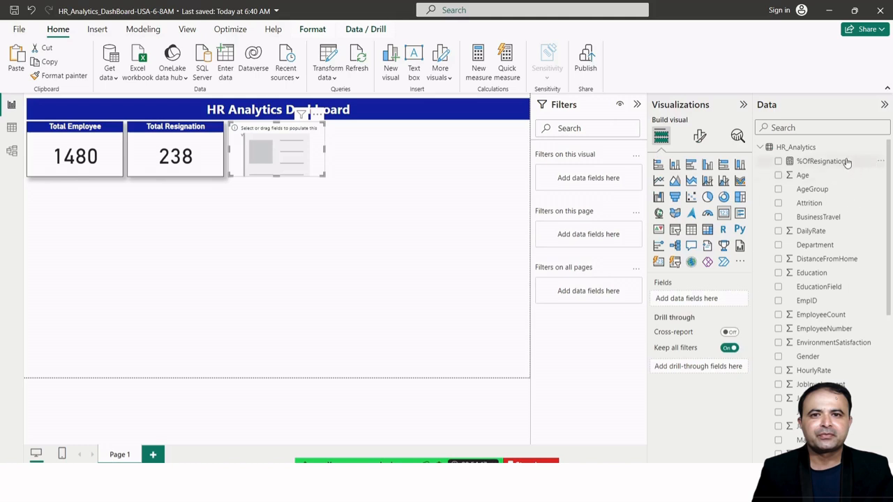
left_click_drag(837, 165, 719, 299)
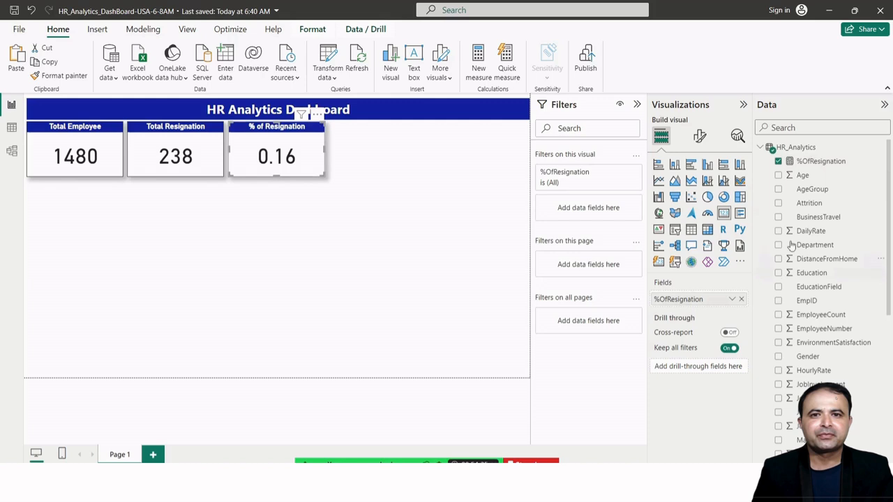
- Format the %OfResignation measure as a percentage and deselect the card
left_click(806, 161)
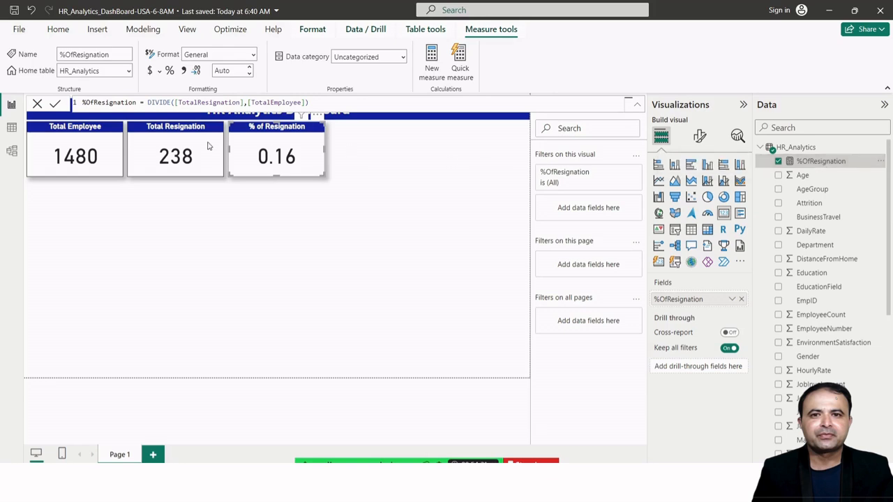
left_click(170, 73)
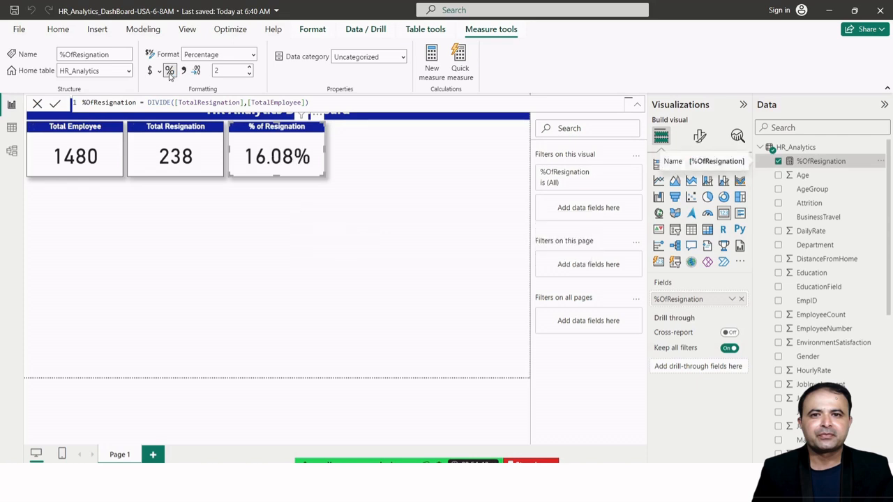
left_click(169, 74)
left_click(381, 183)
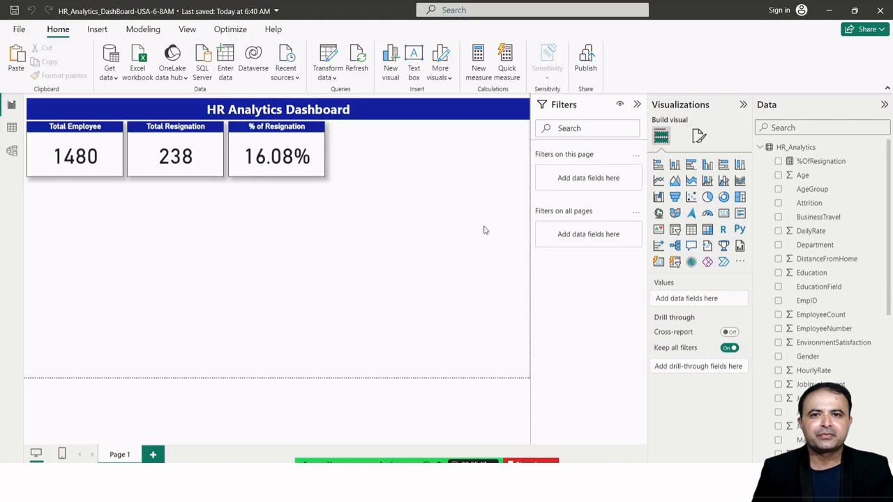
- Review the HR_Analytics table's columns for the employee attributes, including attrition and gender, and return to the report page
left_click(14, 128)
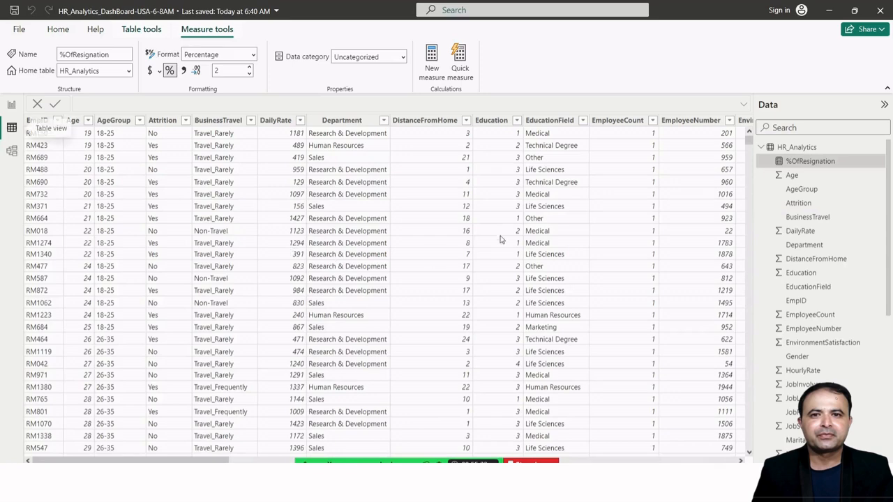
left_click_drag(112, 460, 219, 461)
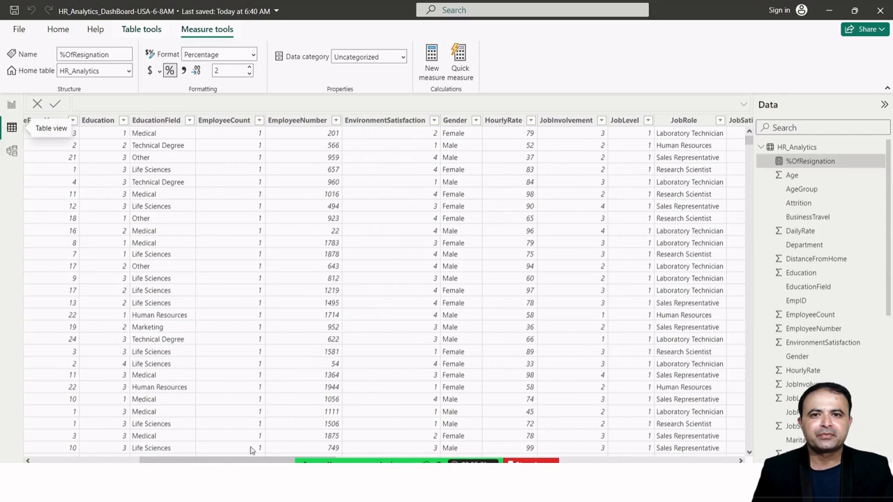
left_click_drag(234, 461, 133, 460)
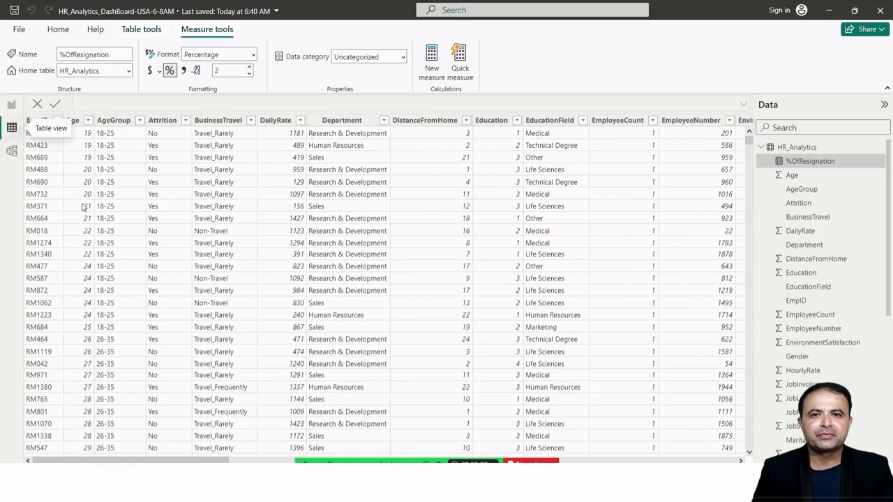
left_click(11, 105)
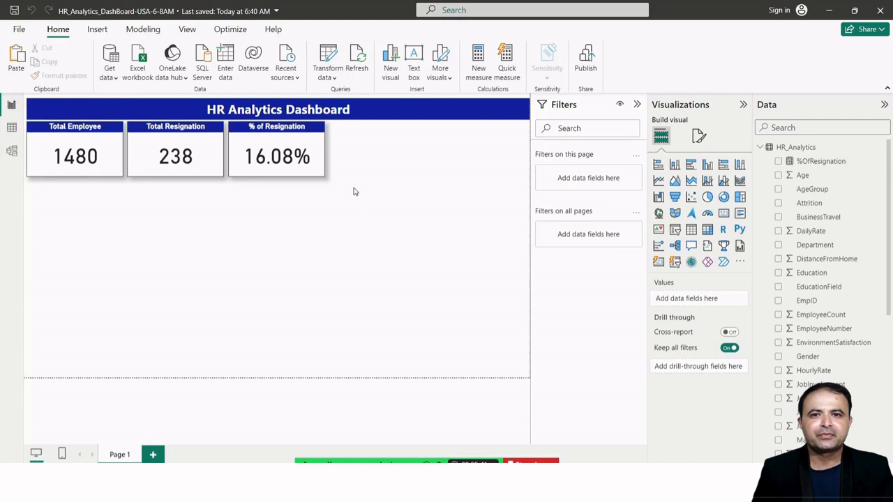
left_click(250, 134)
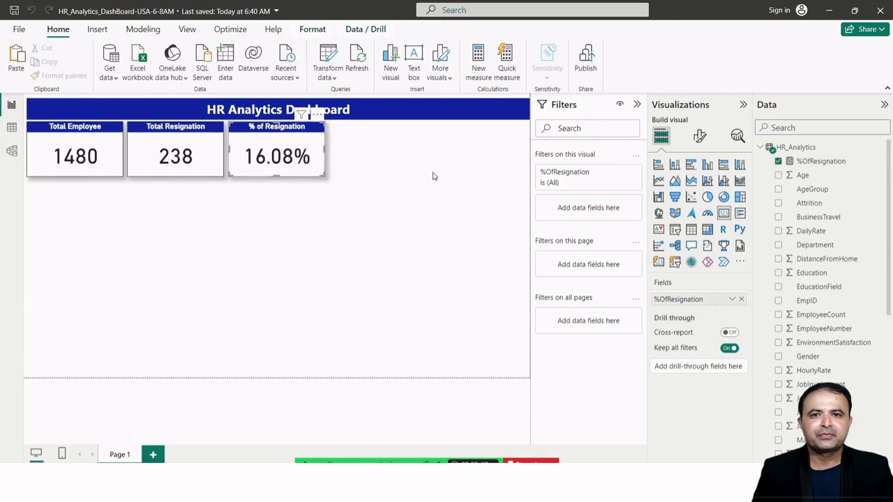
left_click(459, 180)
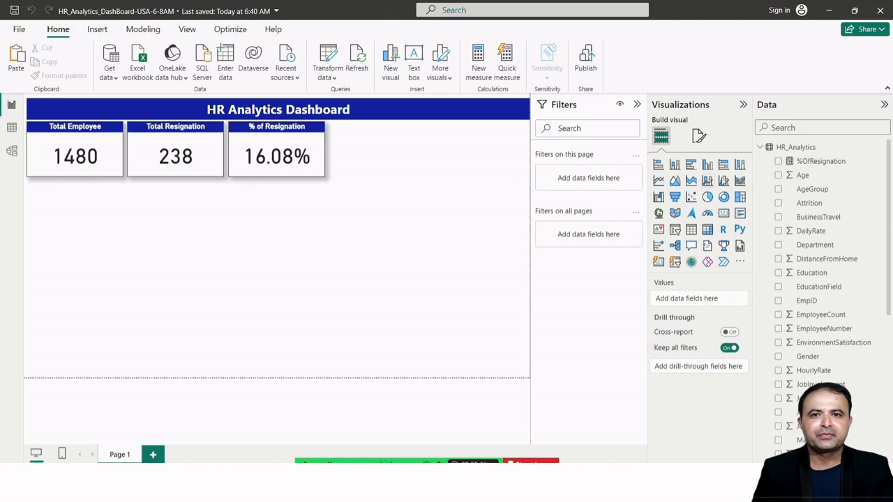
- Create a new measure named TotalMaleResign in the HR_Analytics table and start its formula with the CALCULATE function
left_click(795, 147)
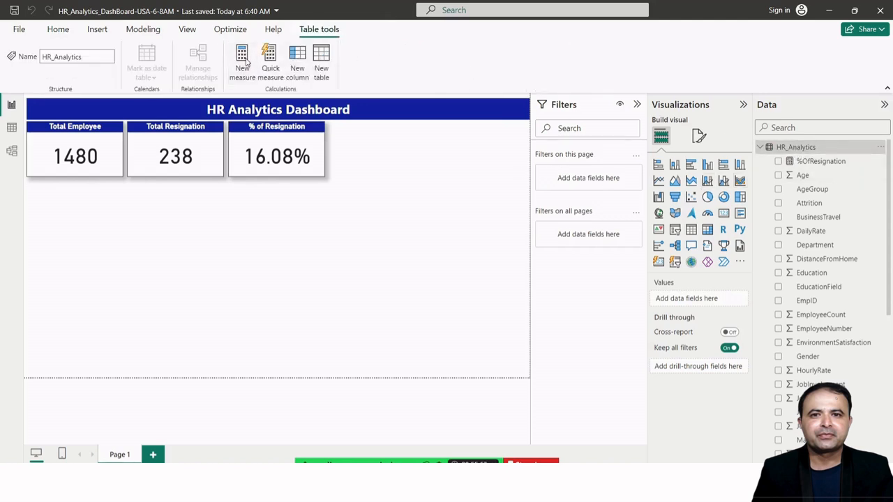
left_click(245, 62)
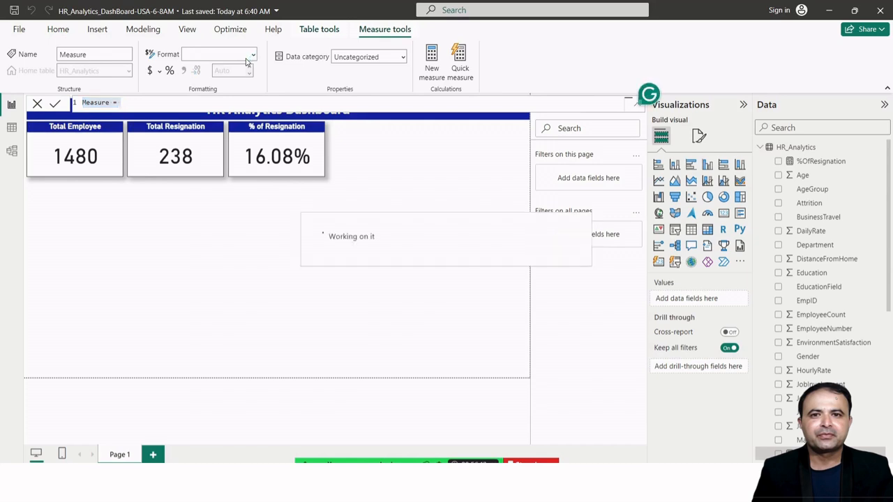
key("Home")
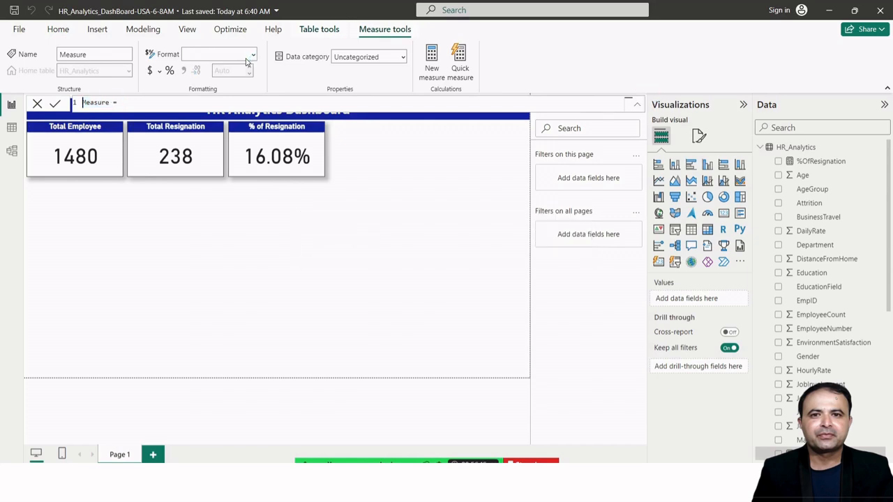
type("U")
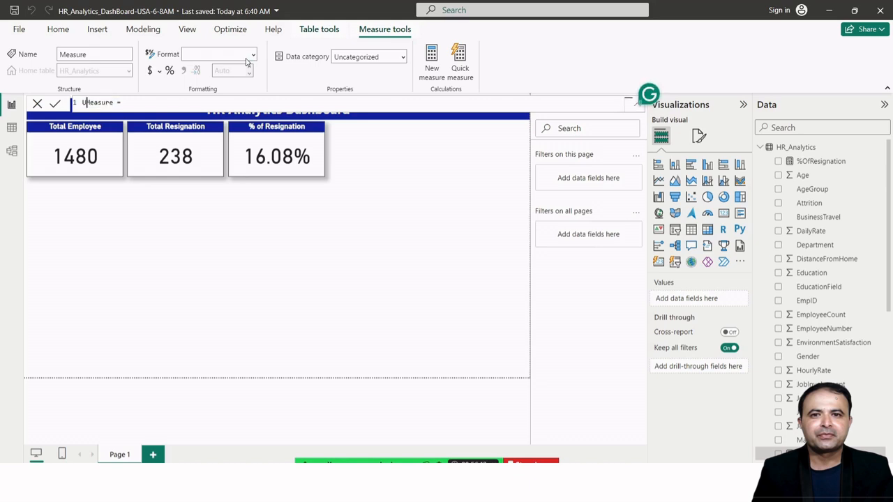
key("Delete")
key("Delete")
key("Delete")
key("Delete")
key("Delete")
key("Delete")
key("Delete")
key("BackSpace")
type("TotalMaleResign")
type("cal")
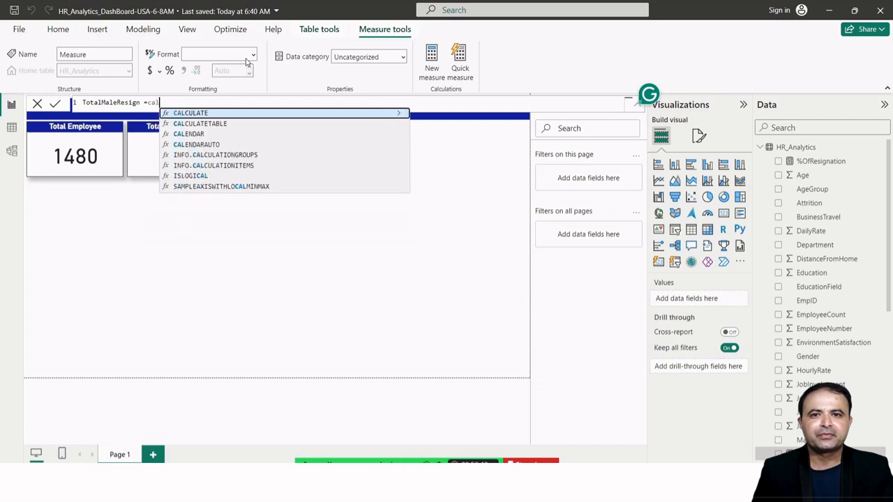
key("Tab")
type("count")
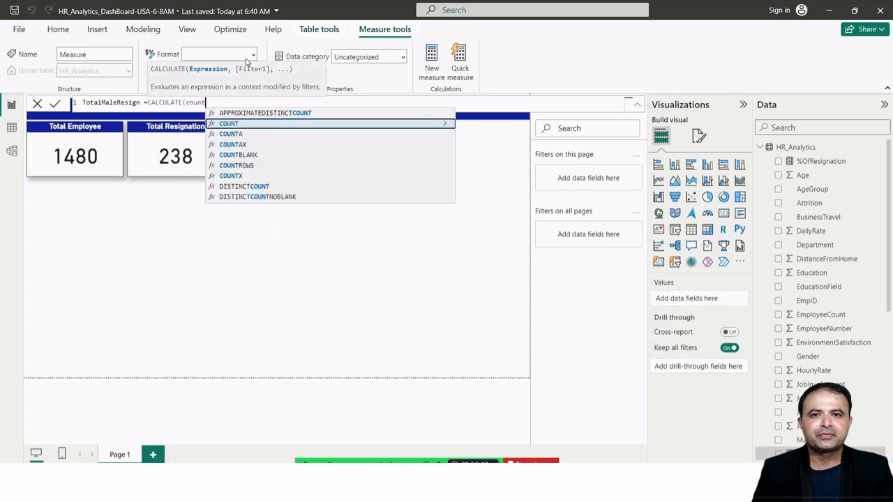
key("Down")
key("Tab")
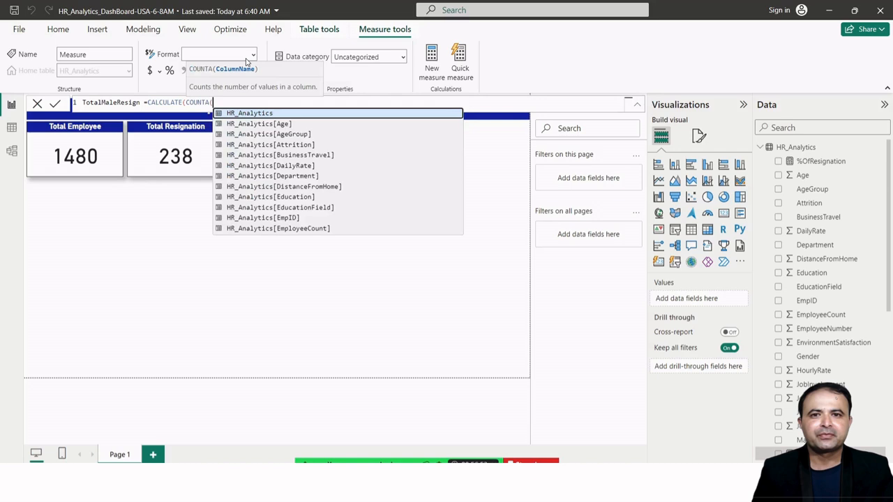
key("Down")
key("Down")
key("Down")
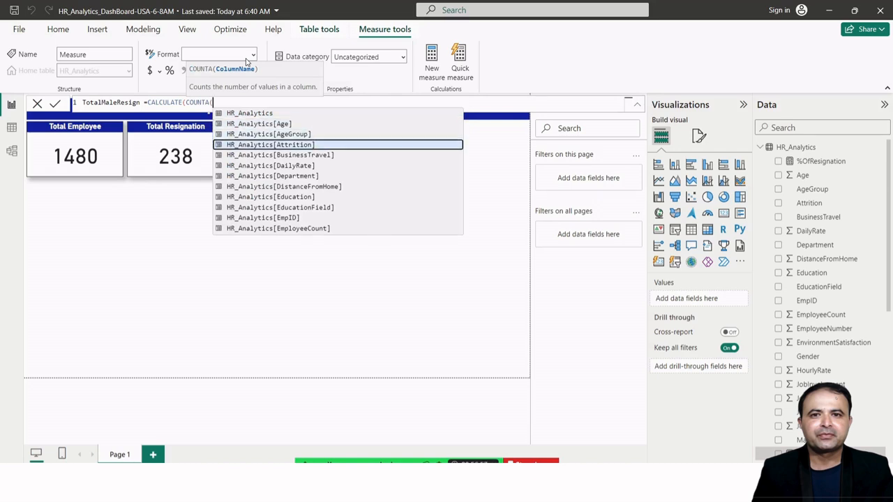
key("BackSpace")
key("BackSpace")
key("BackSpace")
key("BackSpace")
key("BackSpace")
key("BackSpace")
key("BackSpace")
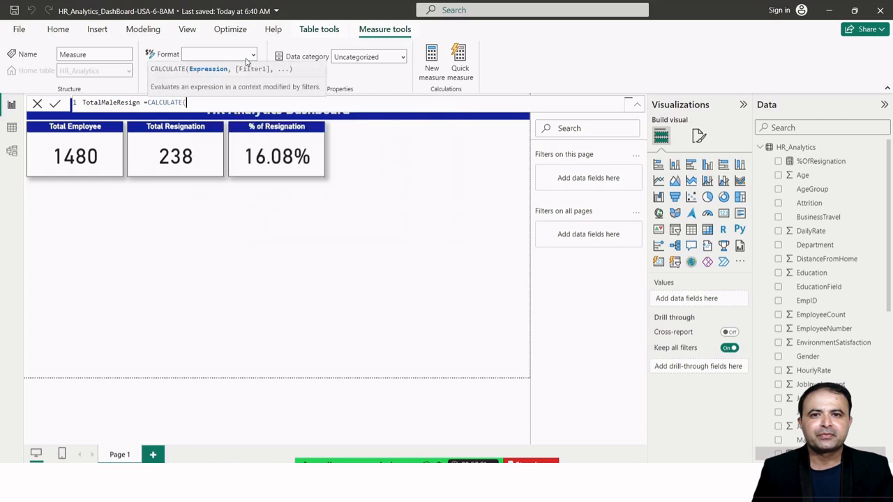
- Use the [TotalResignation] measure as the expression argument of CALCULATE
type("tot")
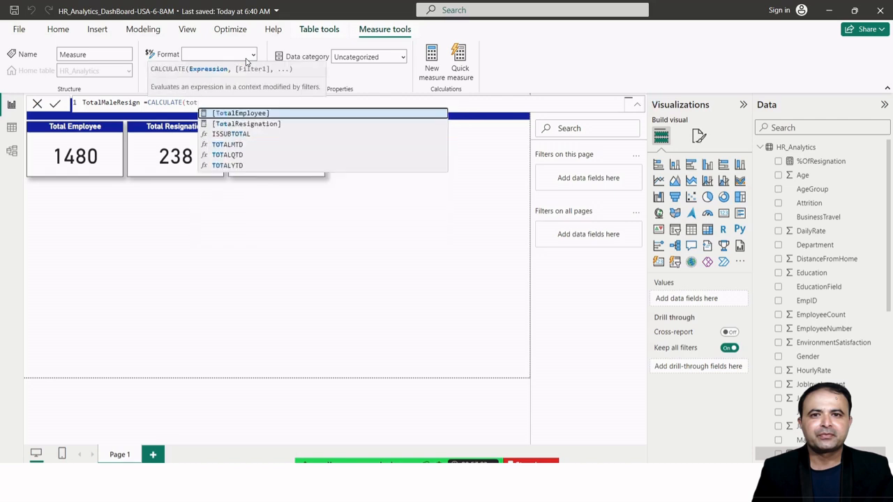
key("Down")
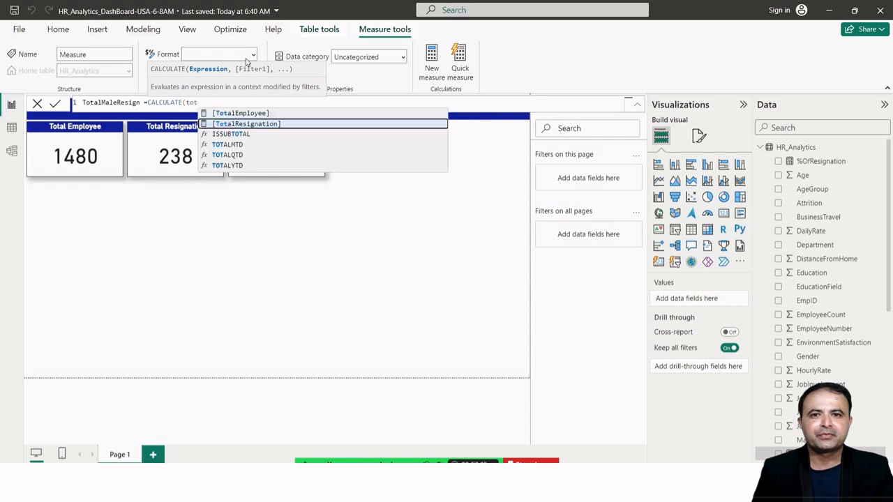
key("Tab")
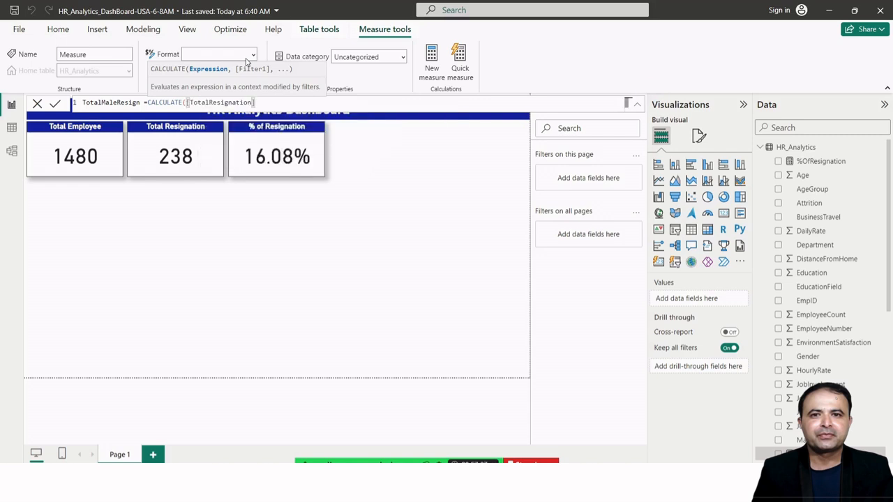
type(",")
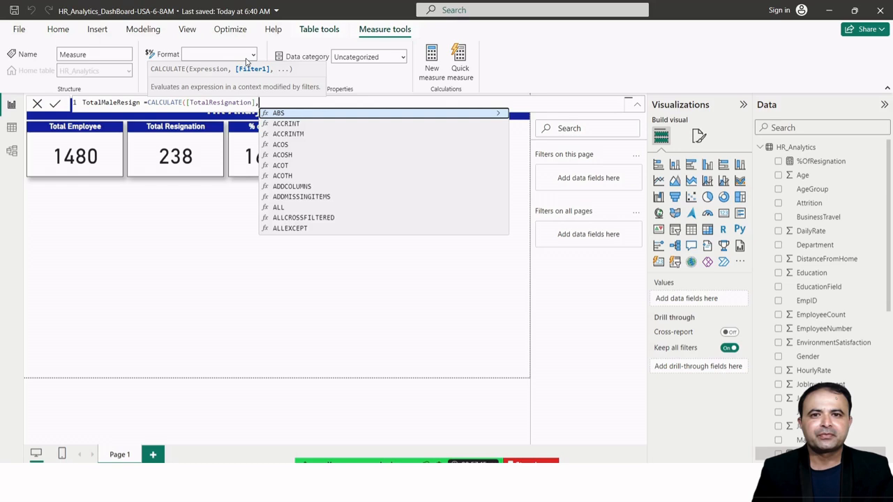
type("if")
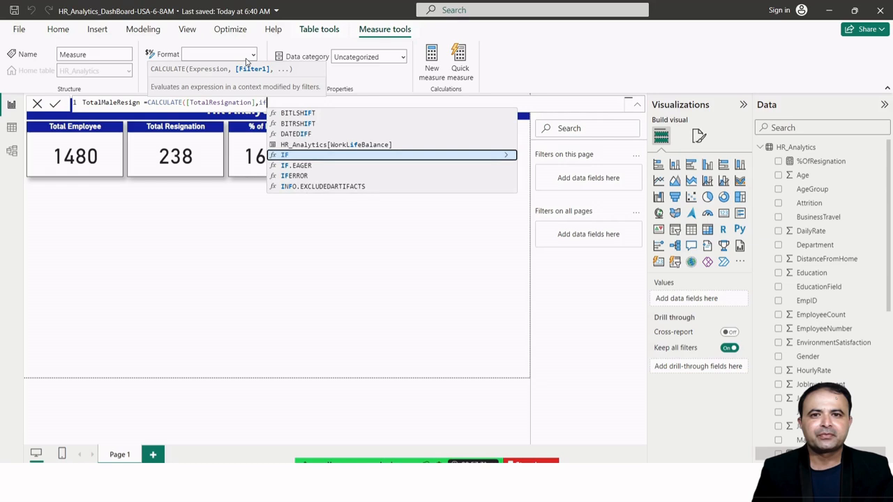
key("BackSpace")
key("BackSpace")
- Add a FILTER function on the HR_Analytics table as the filter argument of CALCULATE
type("fil")
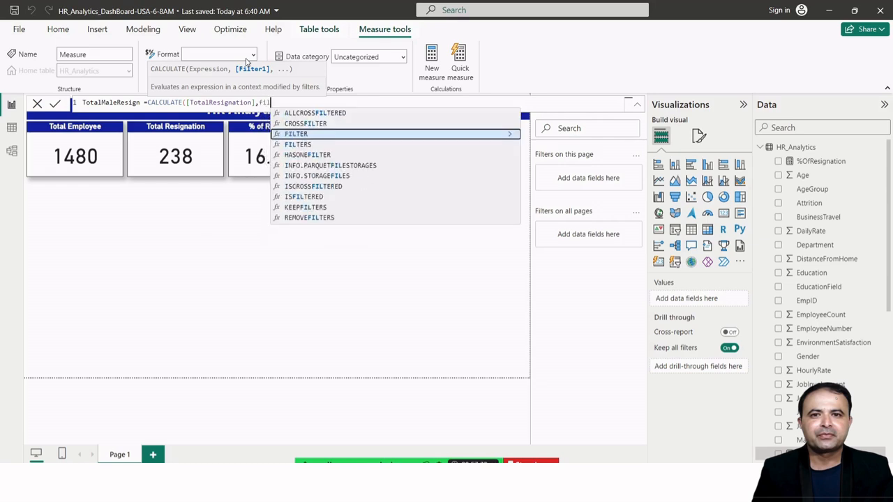
key("Tab")
type("hr")
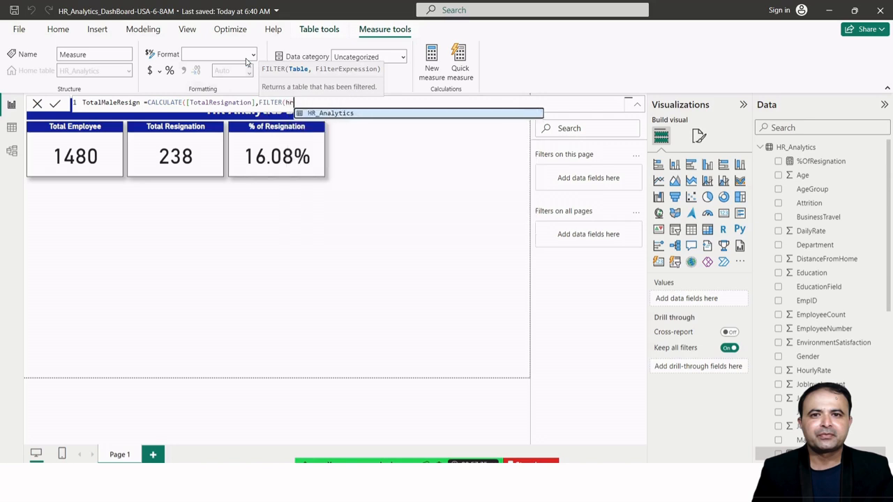
key("Tab")
type(",")
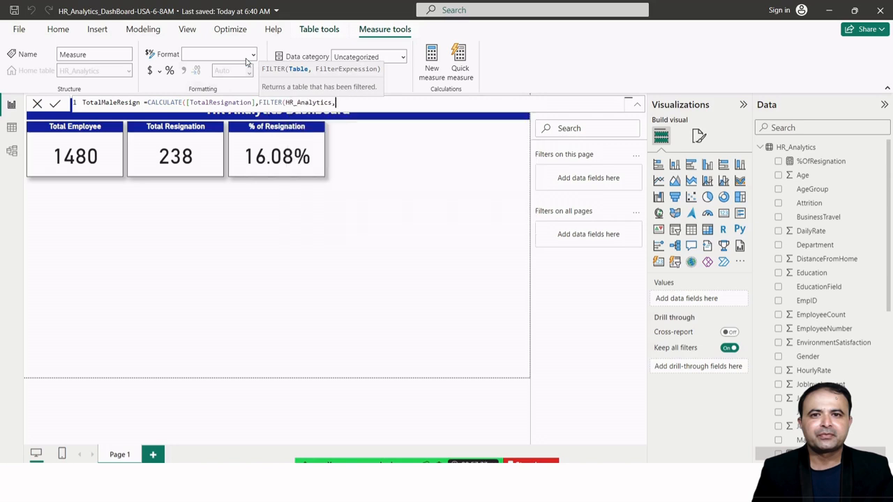
- Complete the TotalMaleResign measure with the filter condition HR_Analytics[Gender]=="Male", commit it and save the report
type("hr")
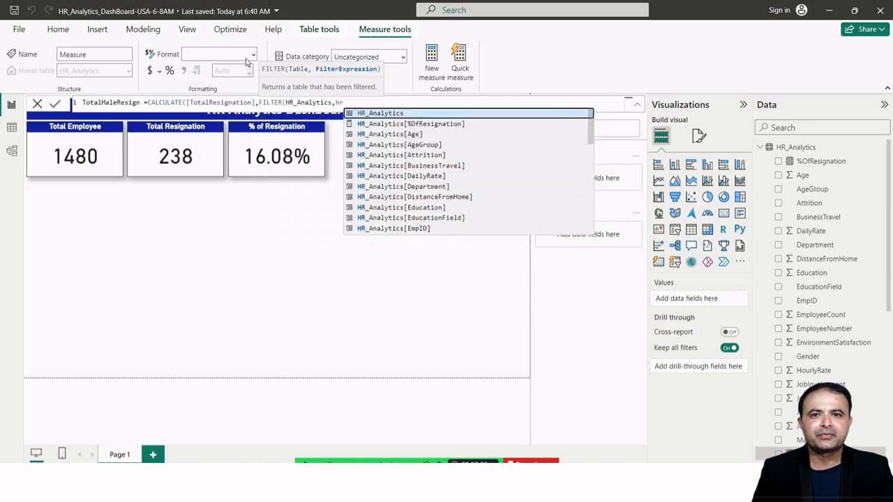
key("Down")
key("Down")
key("Down")
key("Down")
key("Down")
key("Down")
key("Down")
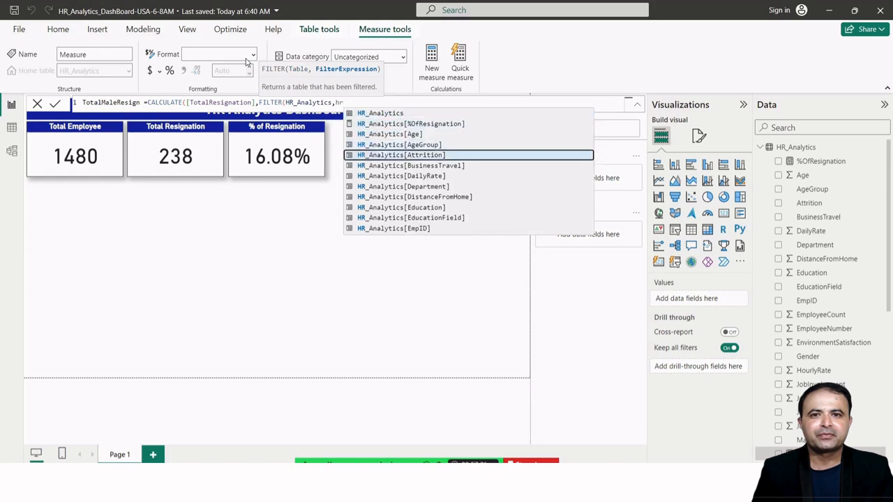
key("Down")
key("Down")
key("Down")
key("Down")
key("Down")
key("Down")
key("Down")
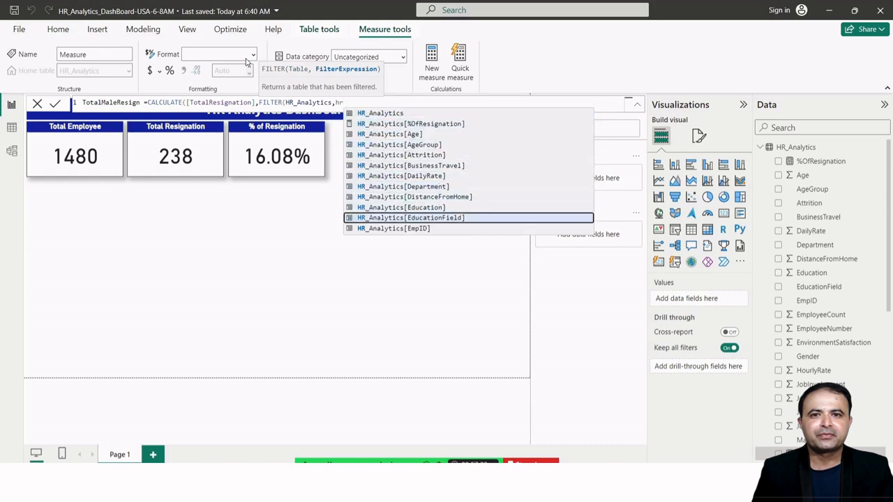
key("Down")
key("Down")
key("Down")
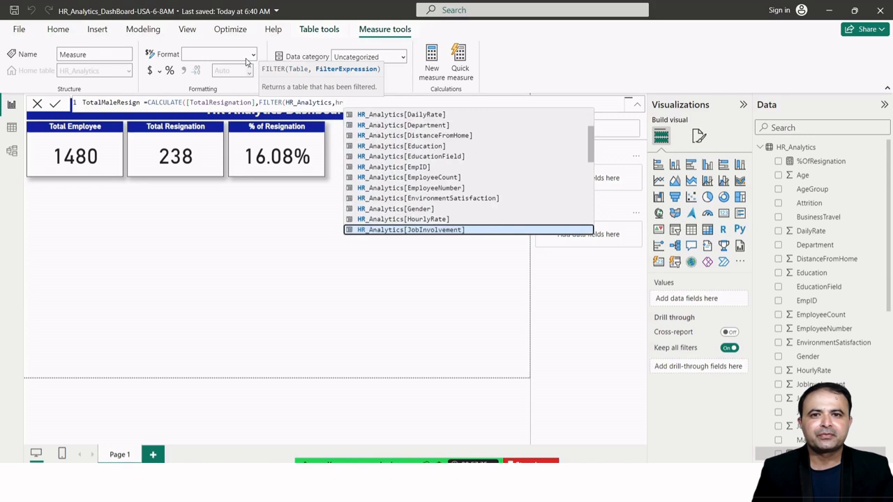
key("Up")
key("Up")
key("Tab")
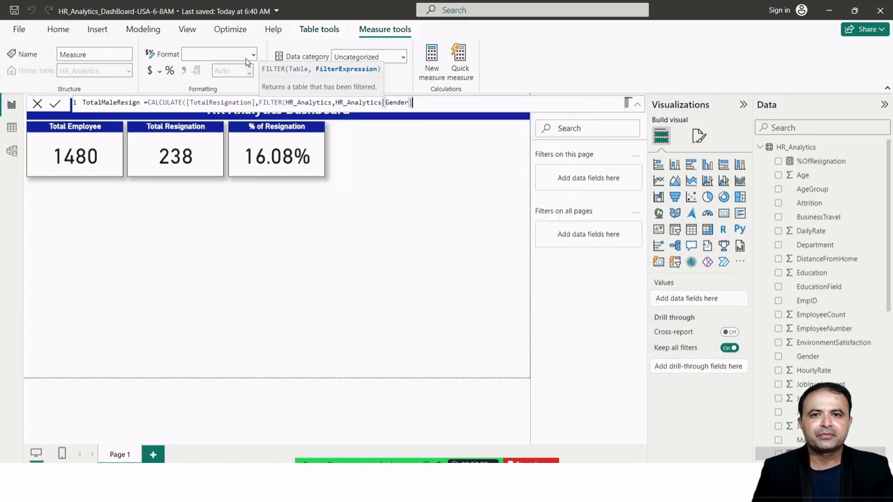
type("==\"Male\")")
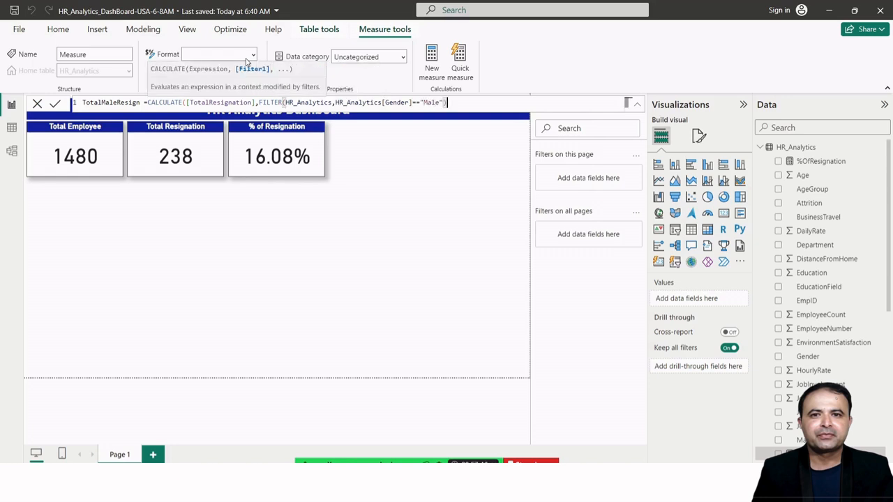
type(")")
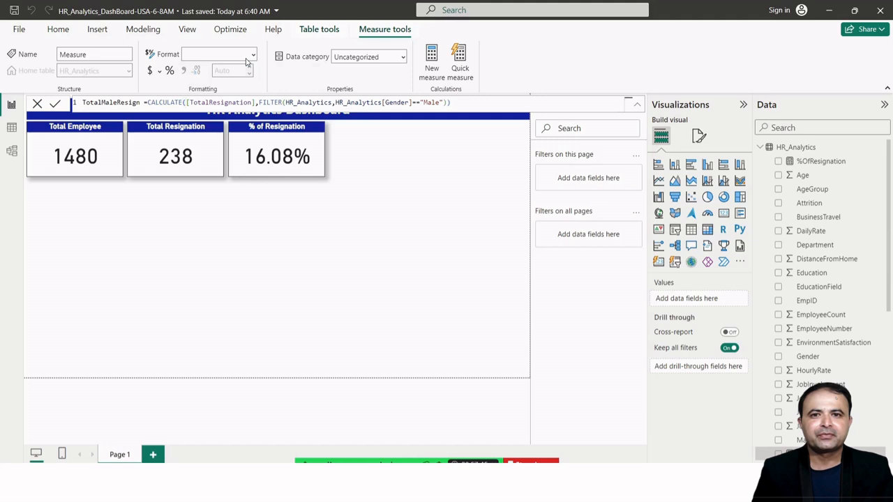
key("Return")
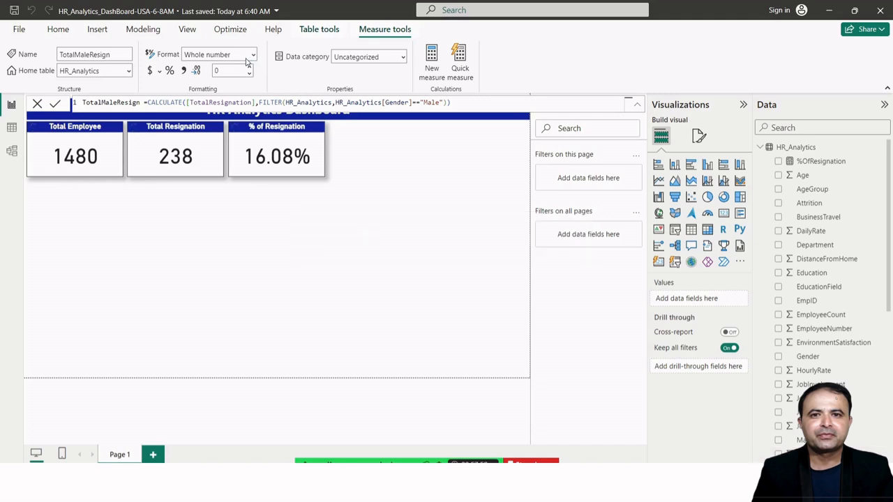
left_click(367, 223)
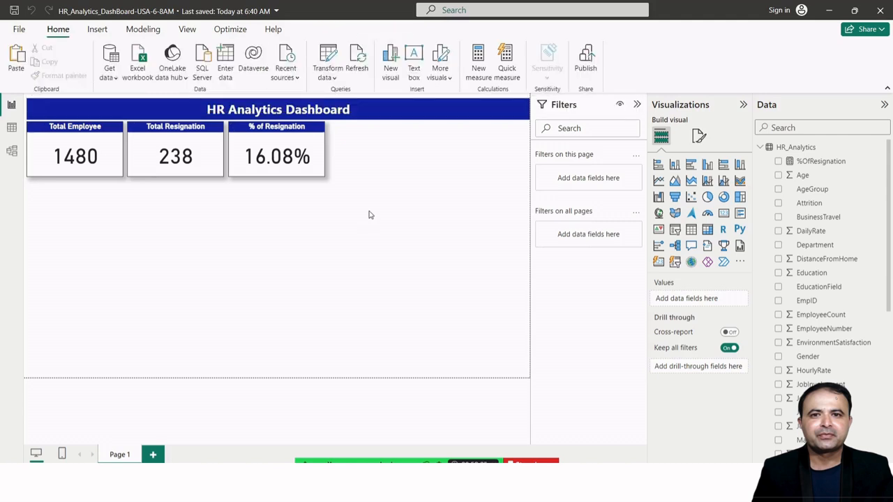
key("ctrl+s")
- Duplicate the % of Resignation card on the report page
left_click(282, 129)
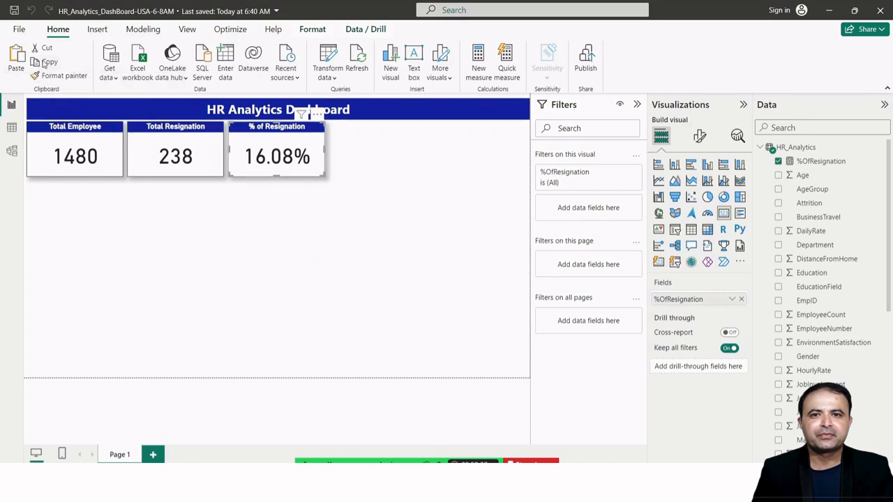
left_click(384, 141)
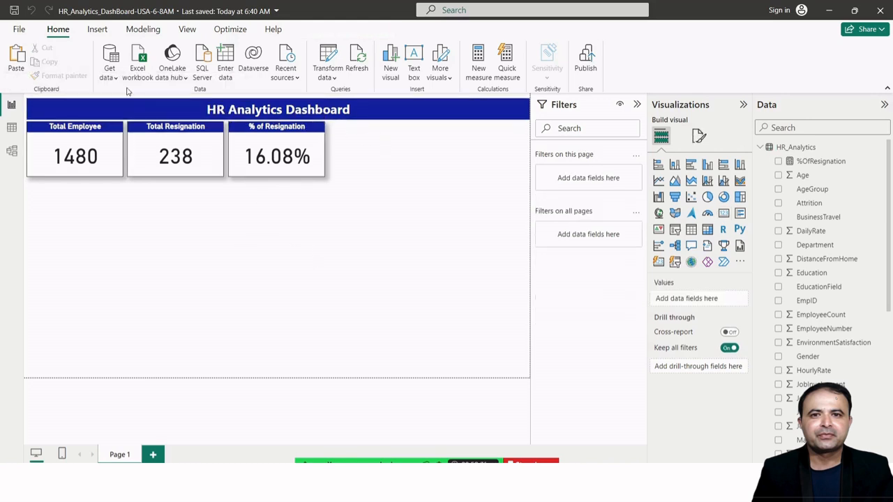
key("ctrl+v")
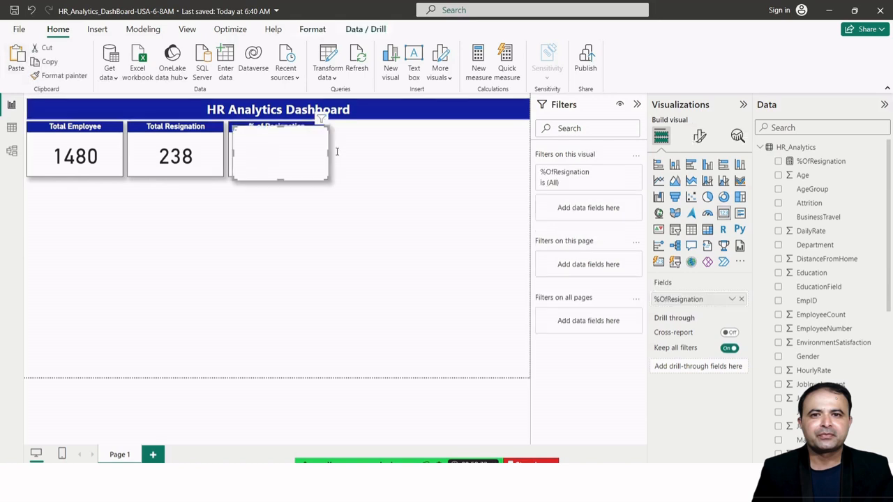
- Place the duplicated card just after the % of Resignation card and change its title to "Total Male Resignation"
left_click_drag(284, 140, 379, 141)
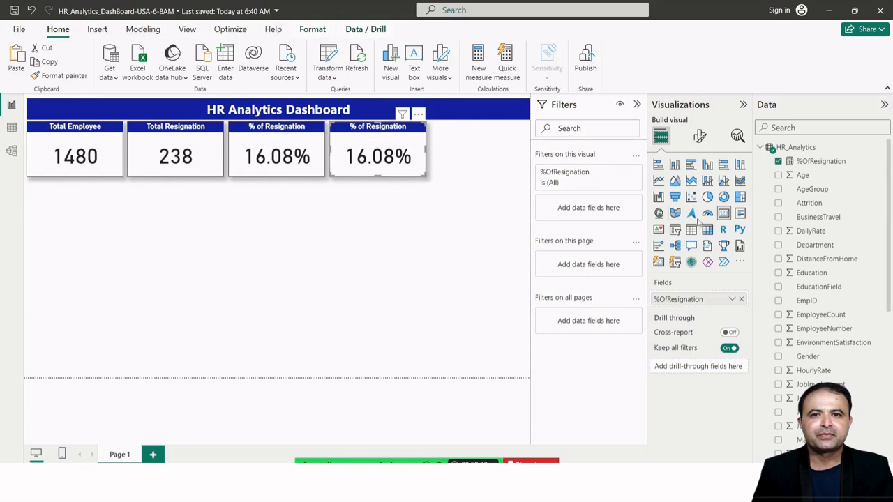
left_click(700, 138)
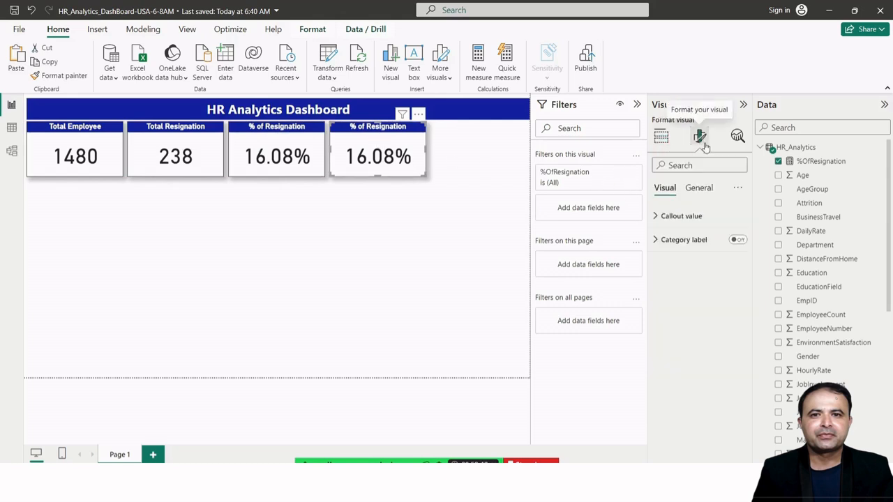
left_click(698, 188)
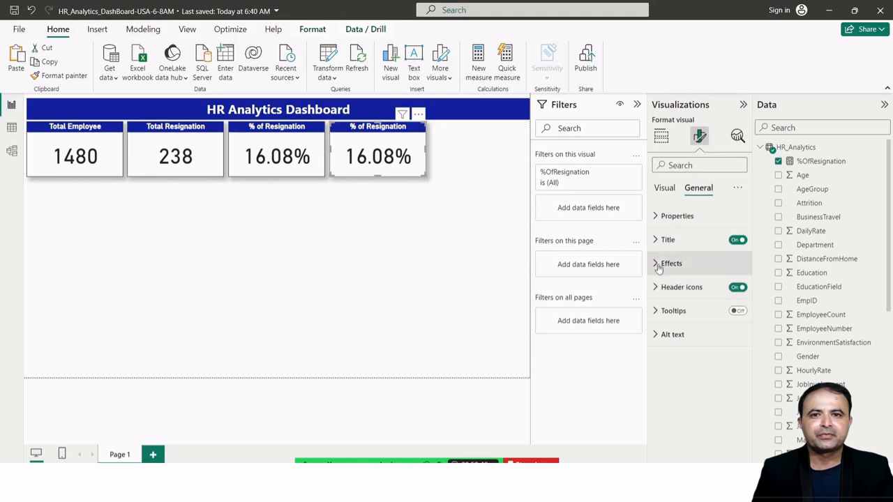
left_click(658, 241)
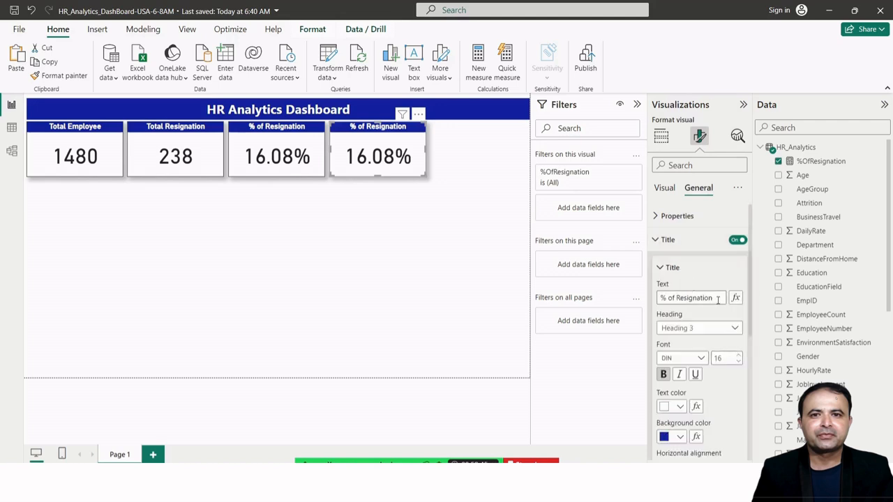
left_click_drag(713, 298, 654, 301)
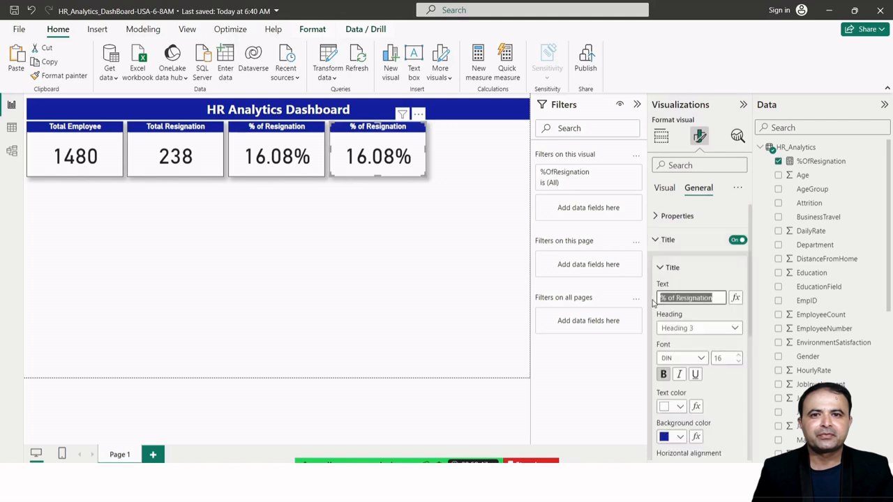
key("Left")
key("Delete")
key("Delete")
key("Delete")
key("Delete")
key("Delete")
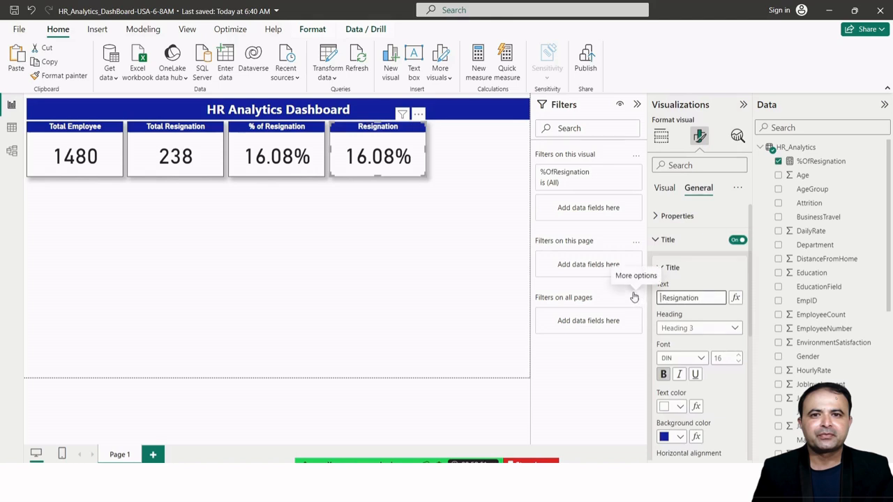
type("Total ")
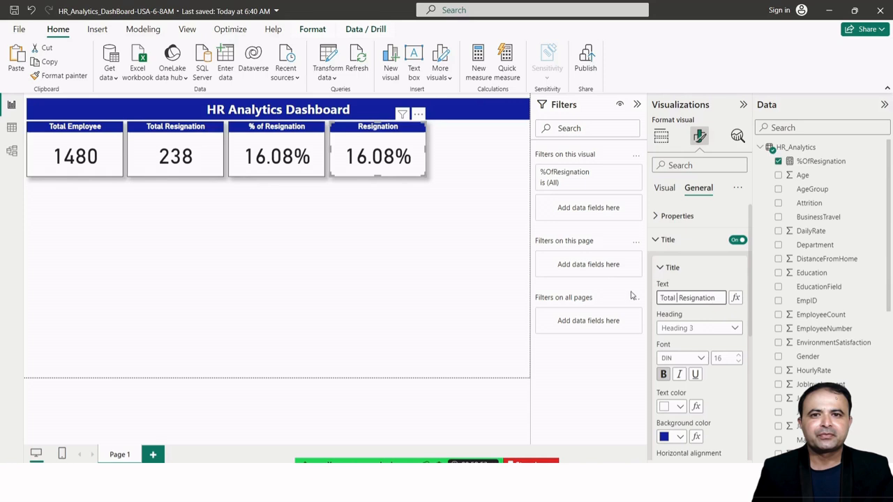
type("Male")
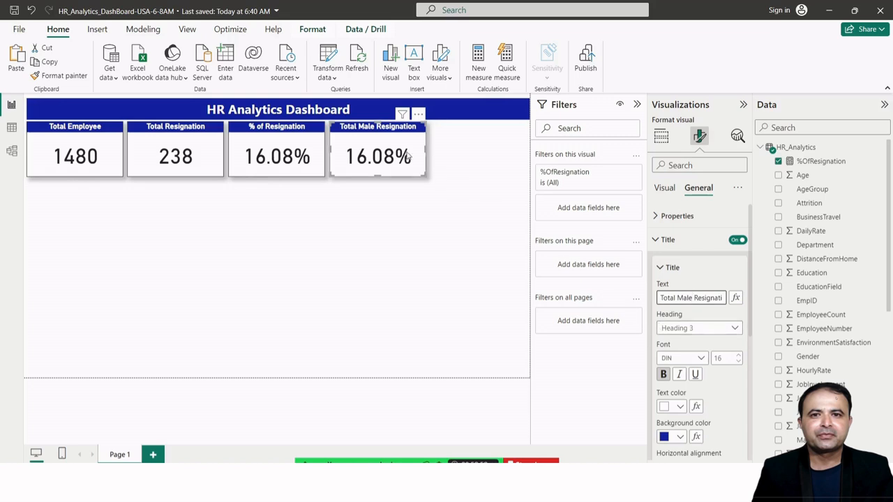
left_click(392, 136)
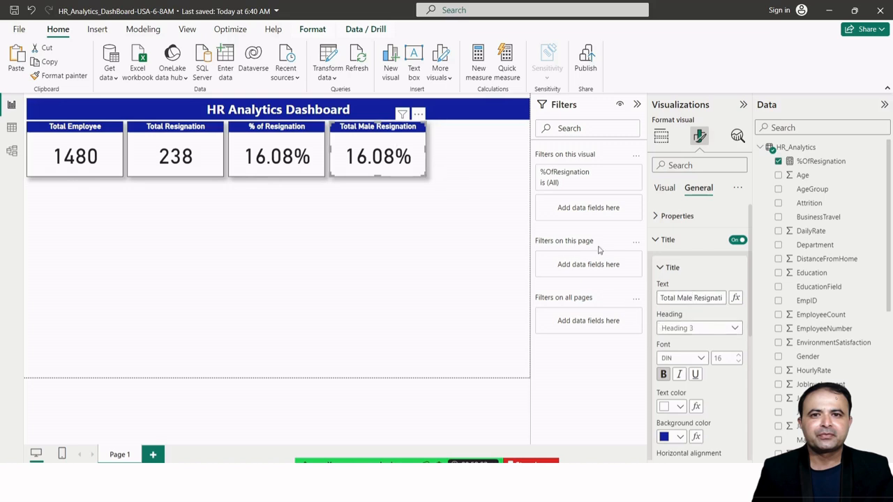
- Replace the %OfResignation field of the Total Male Resignation card with the TotalMaleResign measure
left_click(663, 190)
left_click(661, 137)
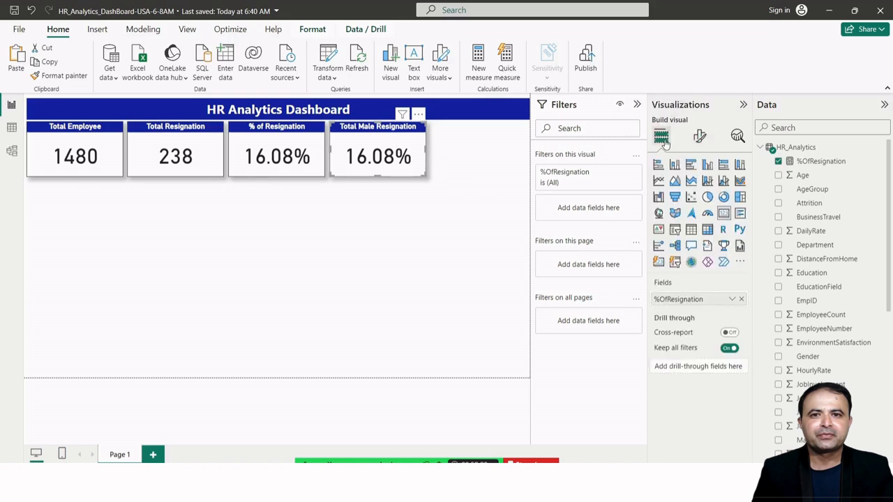
left_click(741, 300)
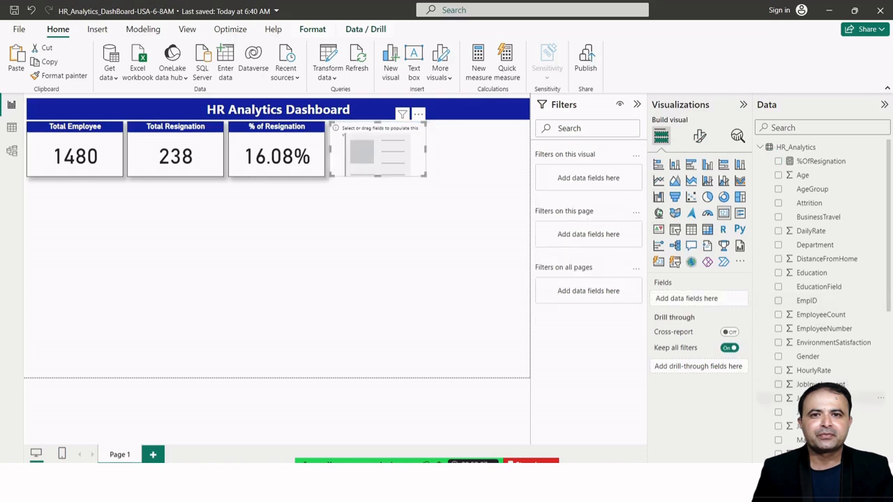
scroll(829, 380, "down", 5)
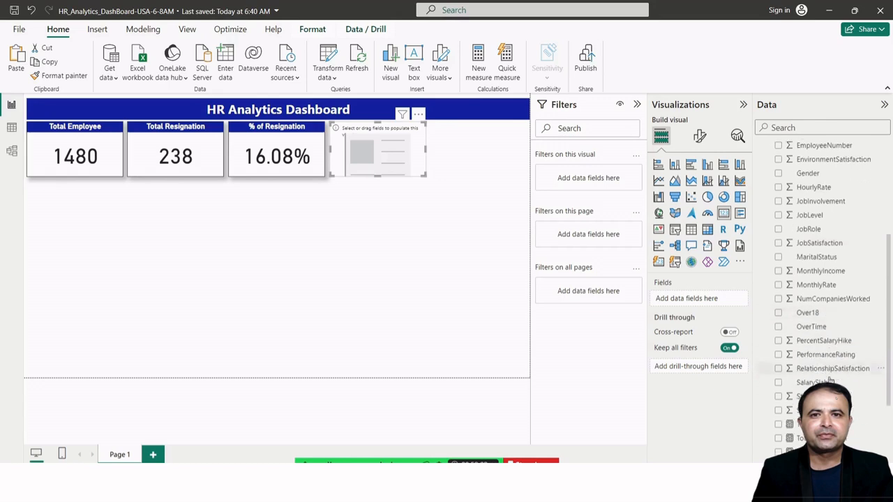
scroll(830, 380, "down", 3)
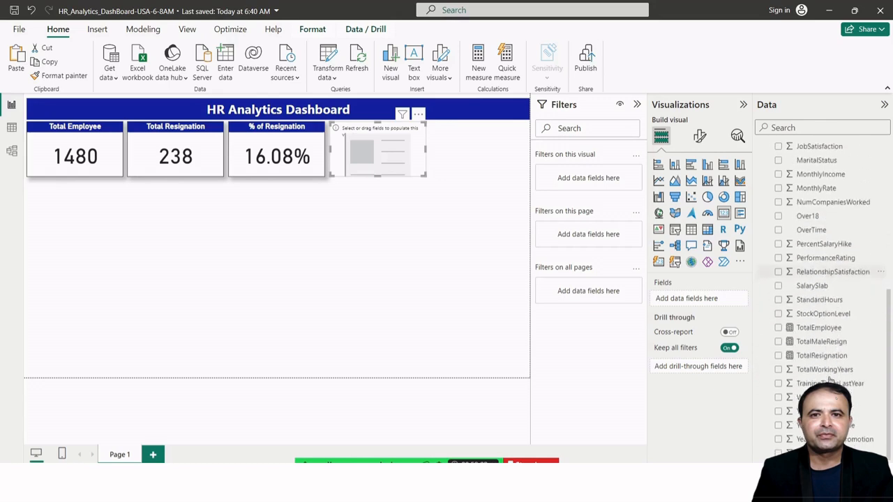
left_click(779, 342)
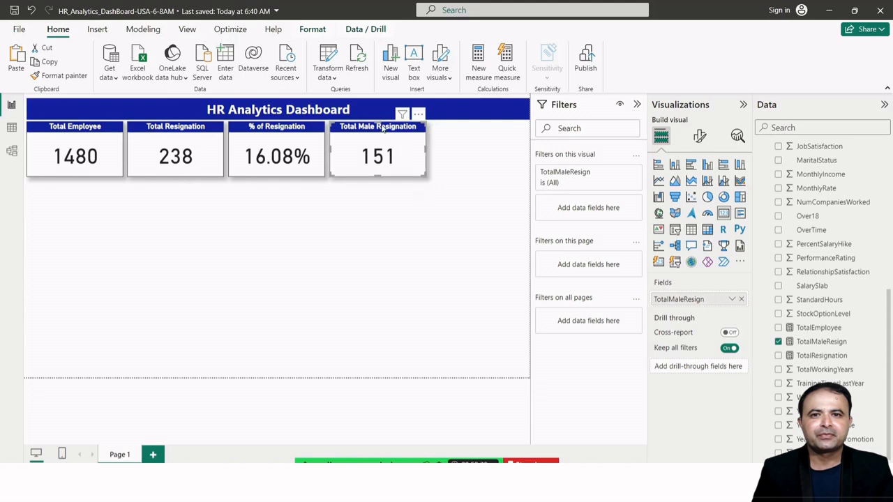
- Duplicate the Total Male Resignation card to the end of the card row and remove the copy's TotalMaleResign field
left_click_drag(382, 127, 479, 132)
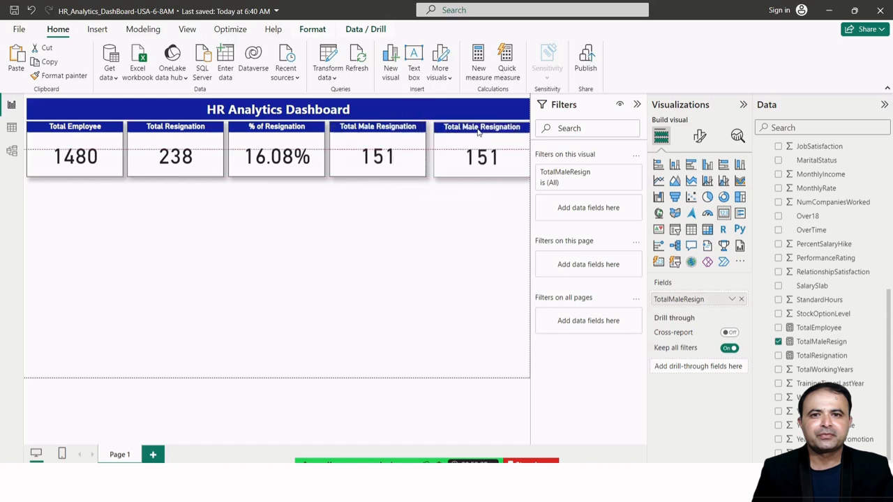
key("Left")
key("Left")
key("Left")
key("Left")
key("Left")
key("Left")
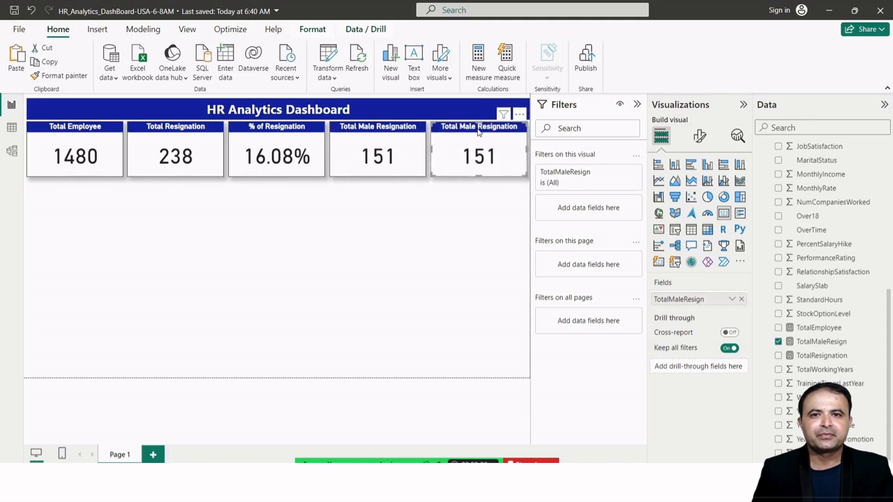
left_click(741, 300)
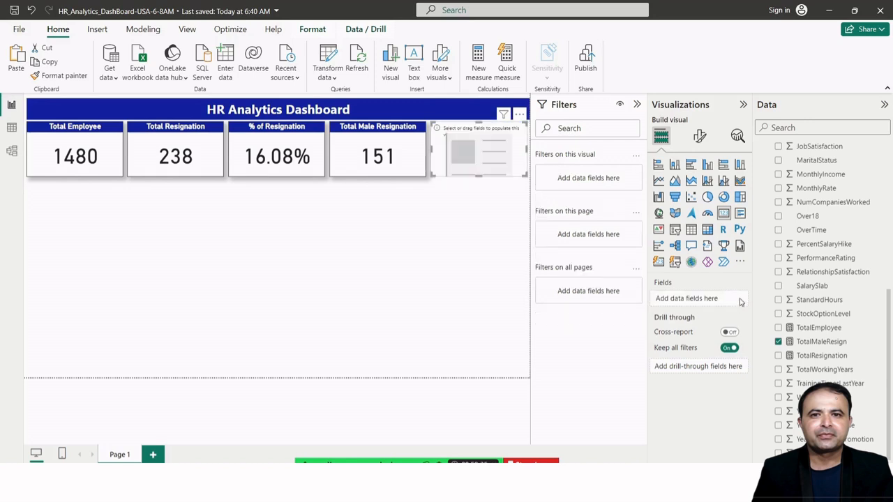
left_click(417, 279)
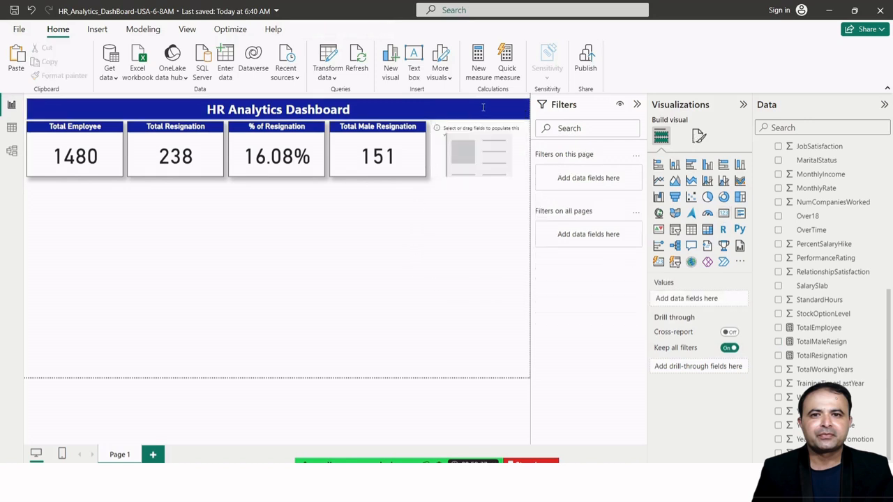
- Start a new measure in the HR_Analytics table and name it TotalFemaleResignation
left_click(479, 59)
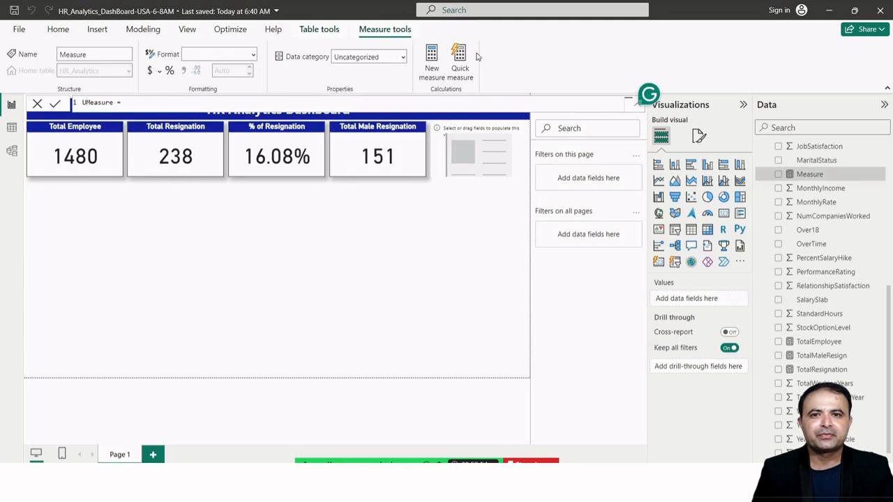
type("U")
key("BackSpace")
key("Delete")
key("Delete")
key("Delete")
key("Delete")
key("Delete")
key("Delete")
type("TotalFemaleResignation")
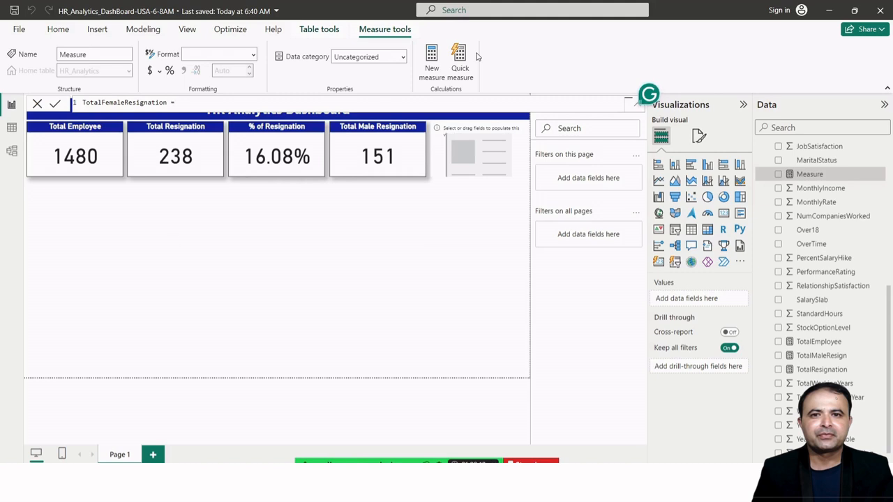
- Define TotalFemaleResignation with a CALCULATE function that takes the [TotalEmployee] measure as its expression
type("CALCULATE(")
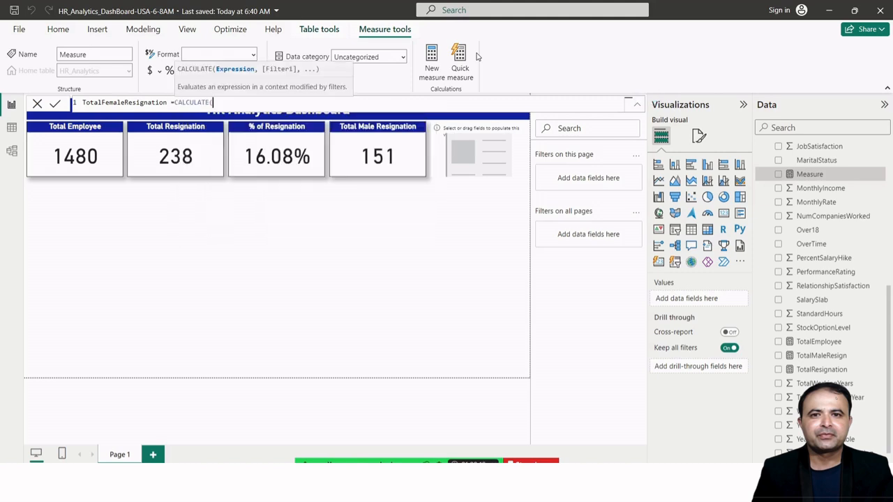
type("tot")
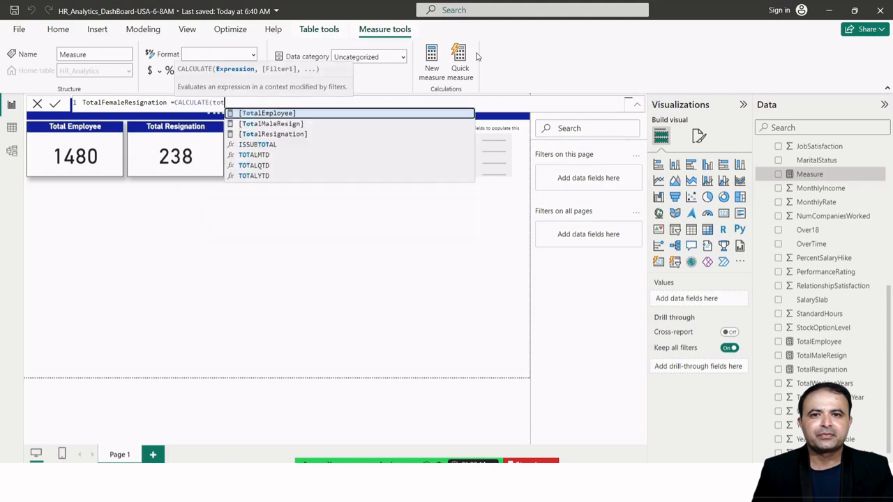
key("Tab")
type(",")
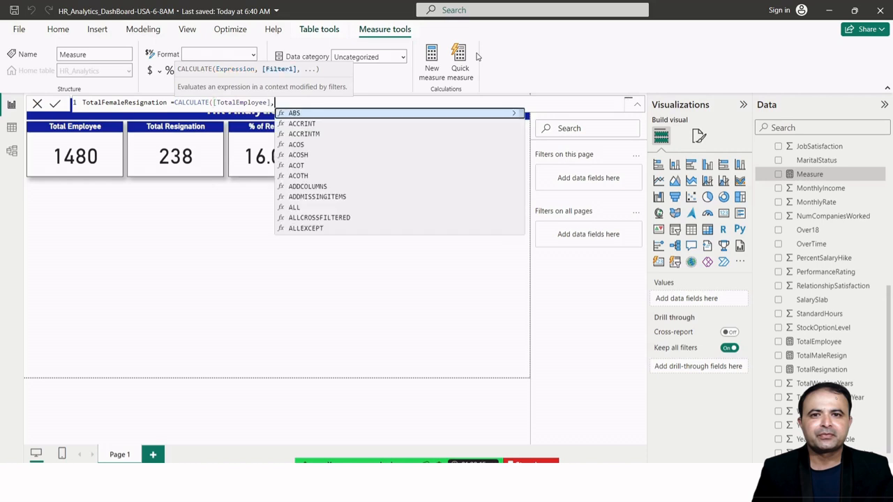
- Add a FILTER function over the HR_Analytics table as the filter argument of the TotalFemaleResignation formula
type("fi")
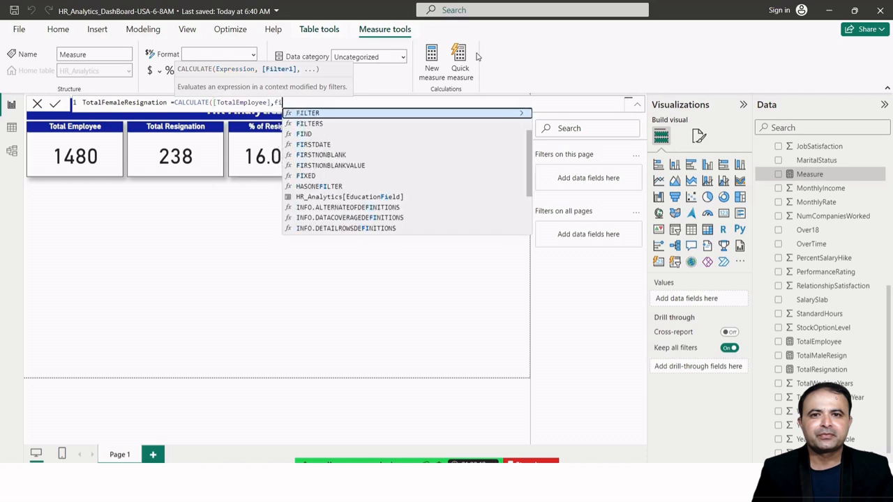
key("Tab")
type("h")
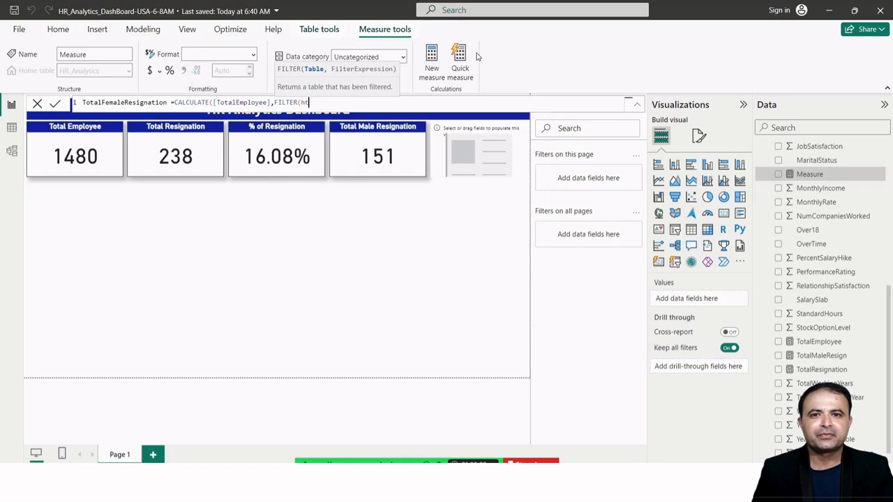
key("Tab")
- Complete the TotalFemaleResignation formula with the filter condition HR_Analytics[Gender]=="Female" and commit the measure
type(",hr")
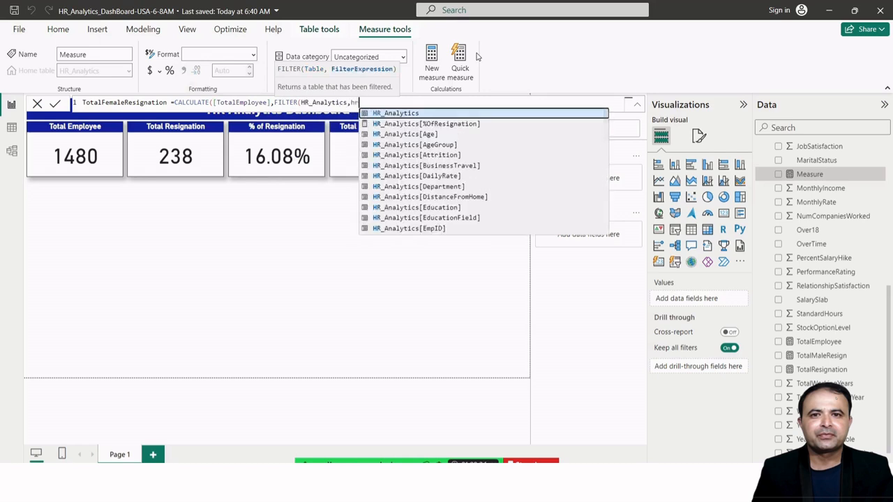
key("Down")
key("Down")
key("Down")
key("Down")
key("Down")
key("Down")
key("Down")
key("Down")
key("Down")
key("Down")
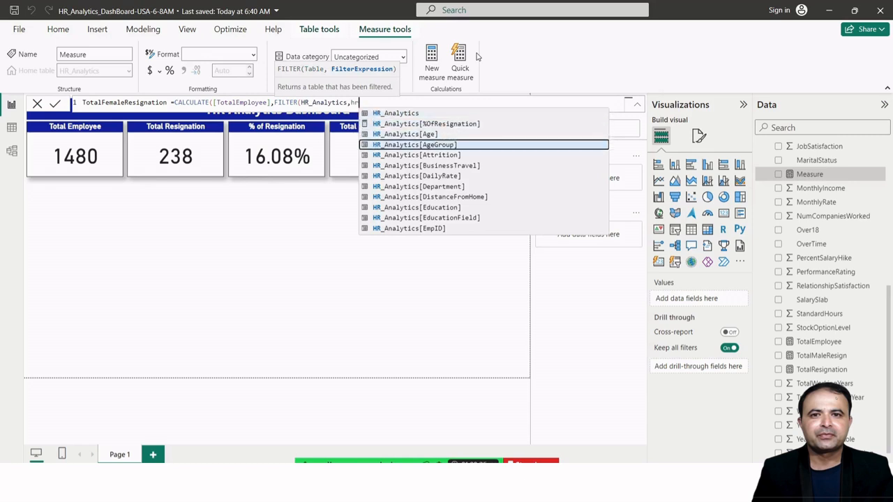
key("Down")
key("Down")
key("Down")
key("Down")
key("Down")
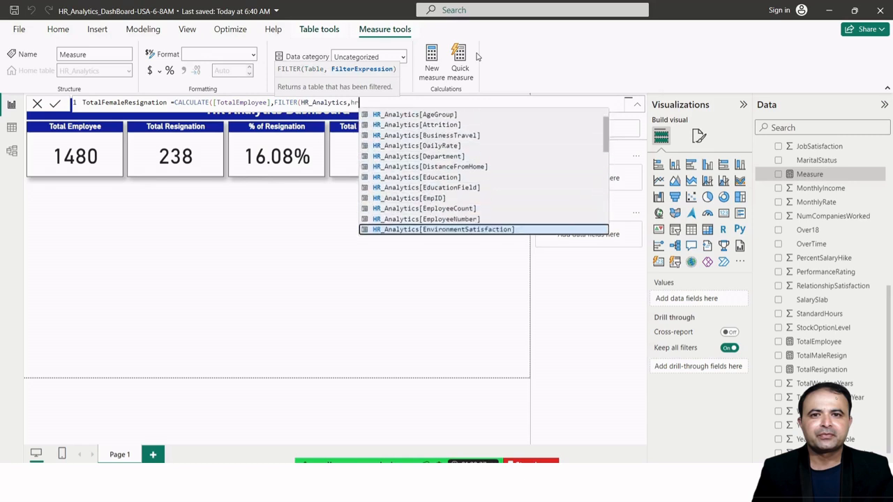
key("Tab")
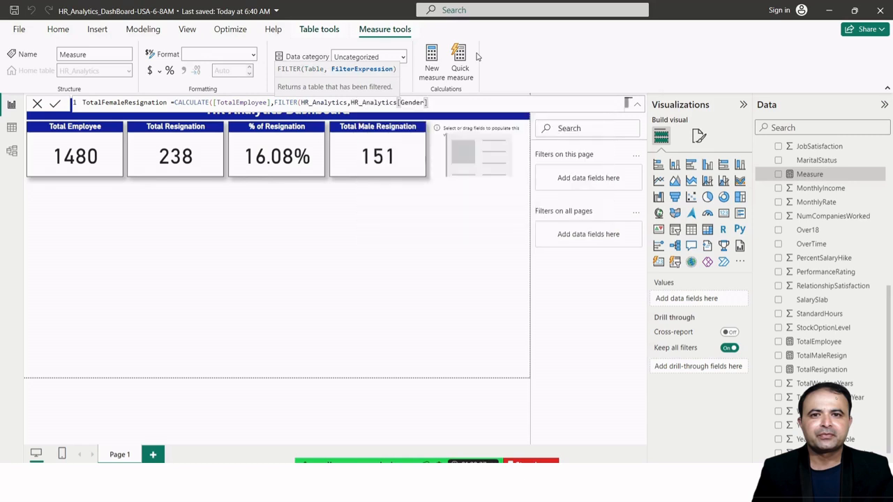
type("==\"Female\"))")
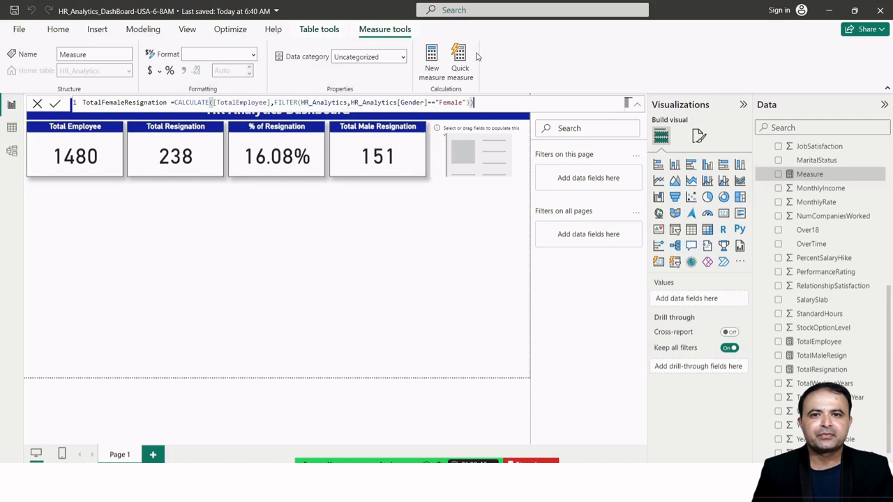
key("Return")
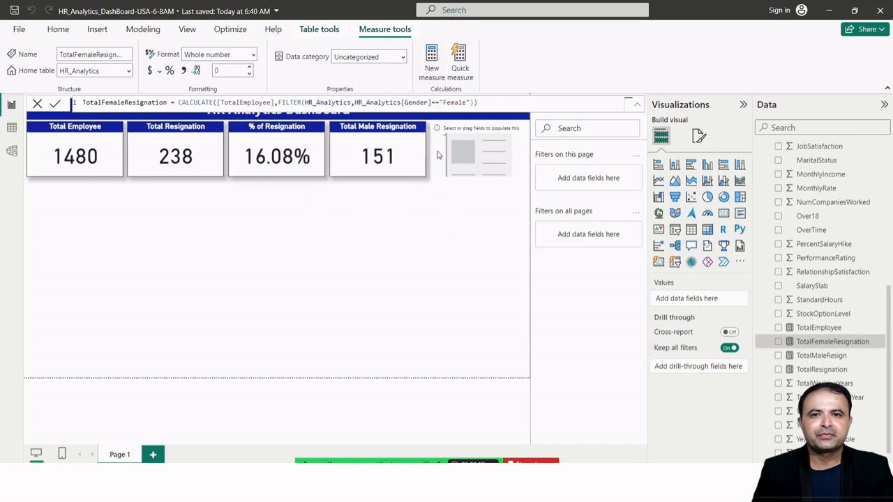
- Add the TotalFemaleResignation measure to the empty card at the end of the card row
left_click(470, 228)
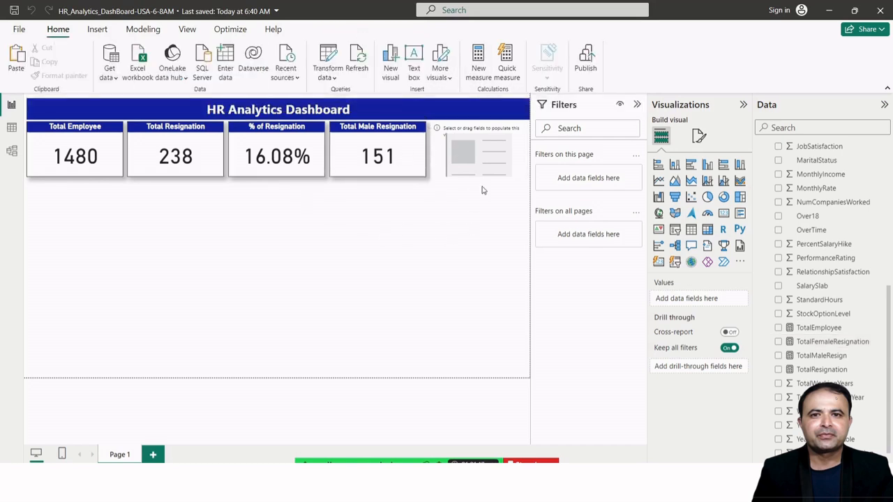
left_click(466, 156)
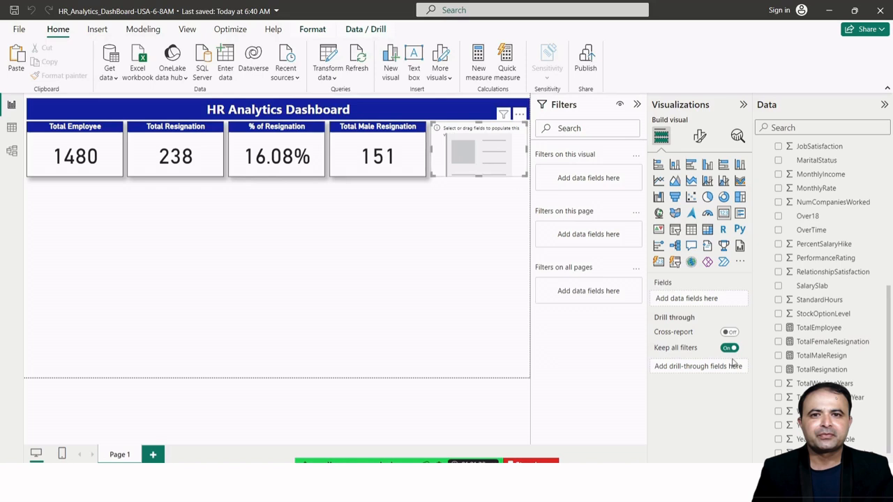
left_click(780, 347)
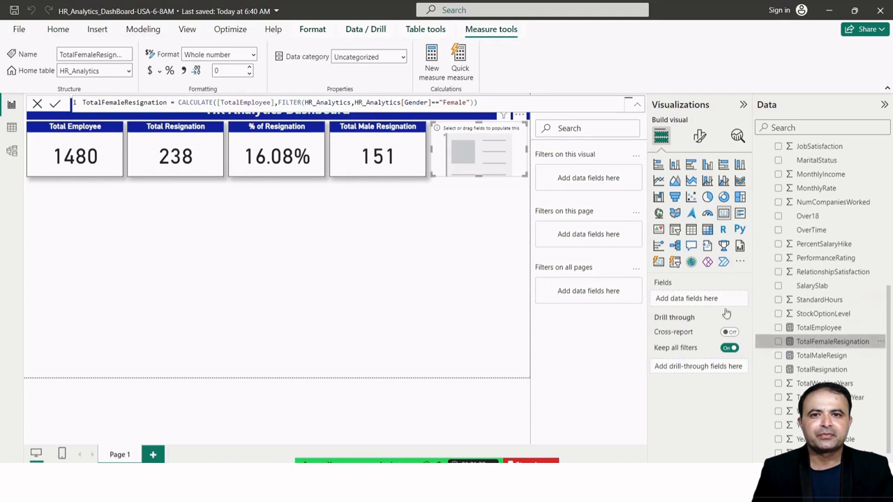
left_click_drag(726, 313, 706, 300)
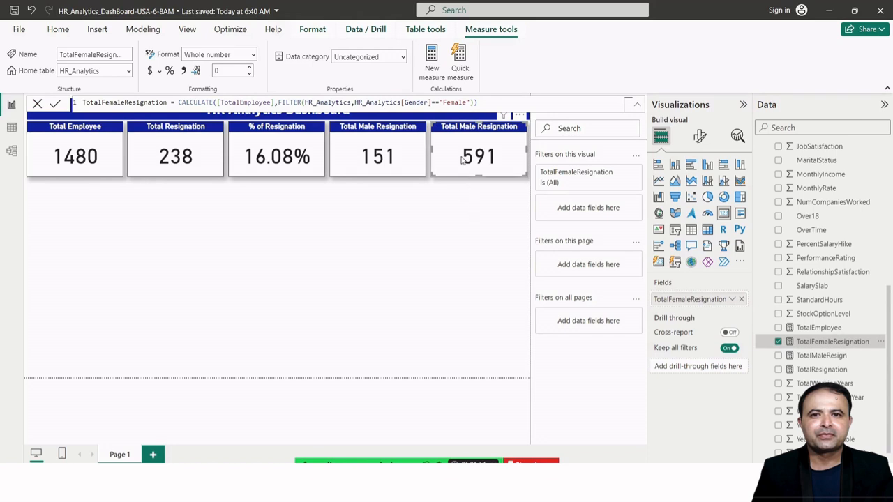
- Replace the [TotalEmployee] expression in the TotalFemaleResignation formula with the [TotalResignation] measure and commit the change
left_click(272, 103)
key("Delete")
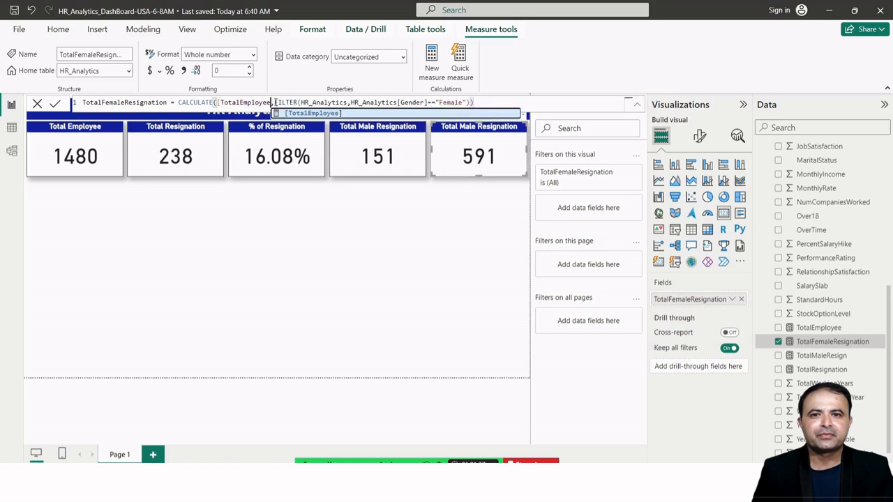
key("BackSpace")
key("BackSpace")
key("BackSpace")
key("BackSpace")
key("BackSpace")
key("BackSpace")
key("BackSpace")
key("BackSpace")
key("BackSpace")
key("BackSpace")
key("BackSpace")
key("BackSpace")
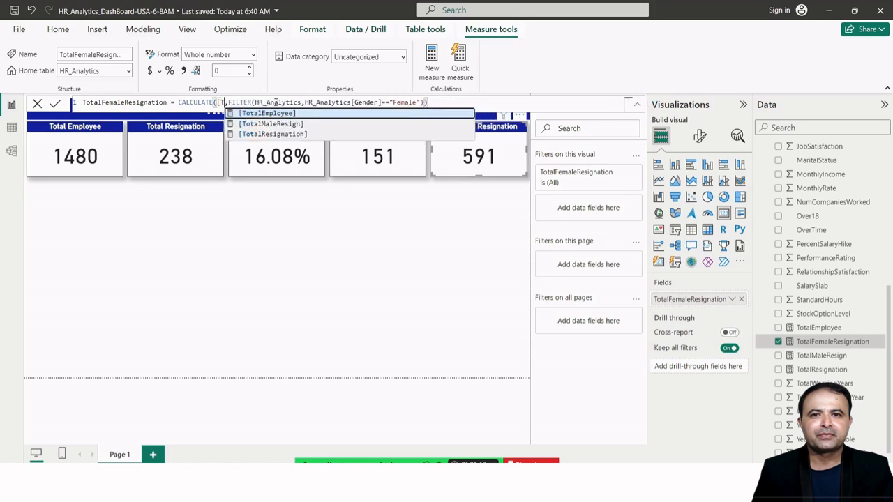
key("BackSpace")
key("BackSpace")
type("tot")
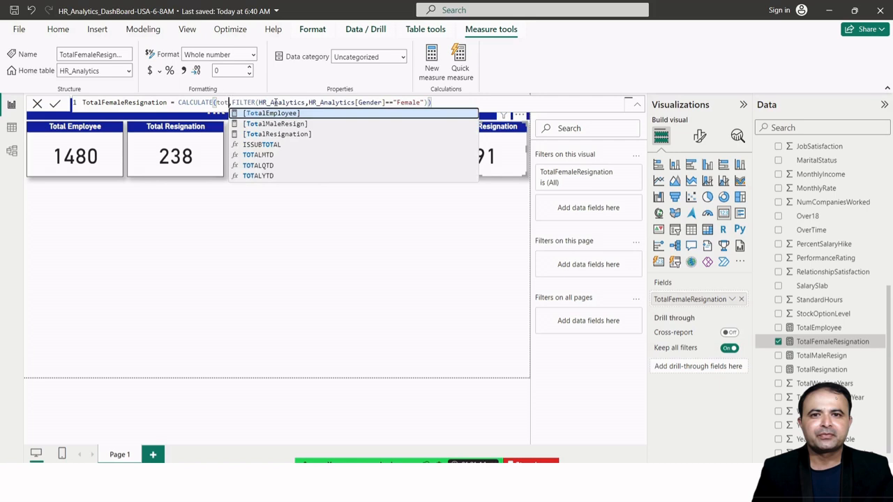
key("Down")
key("Down")
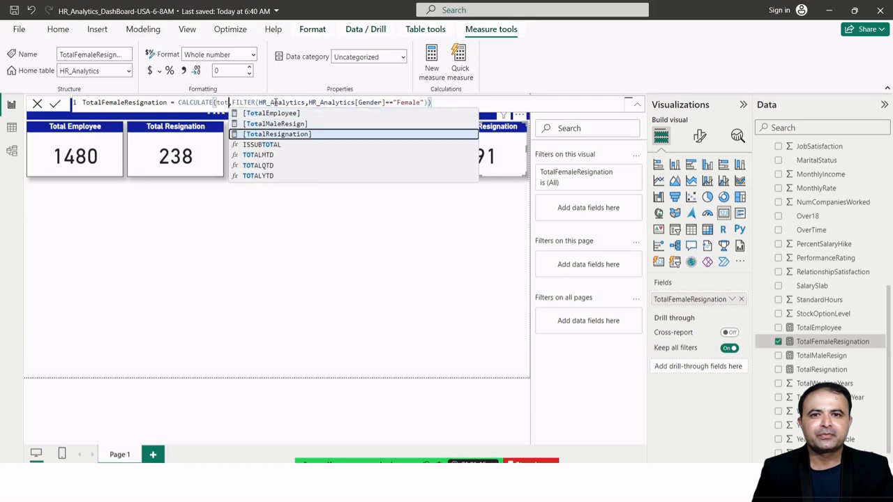
key("Tab")
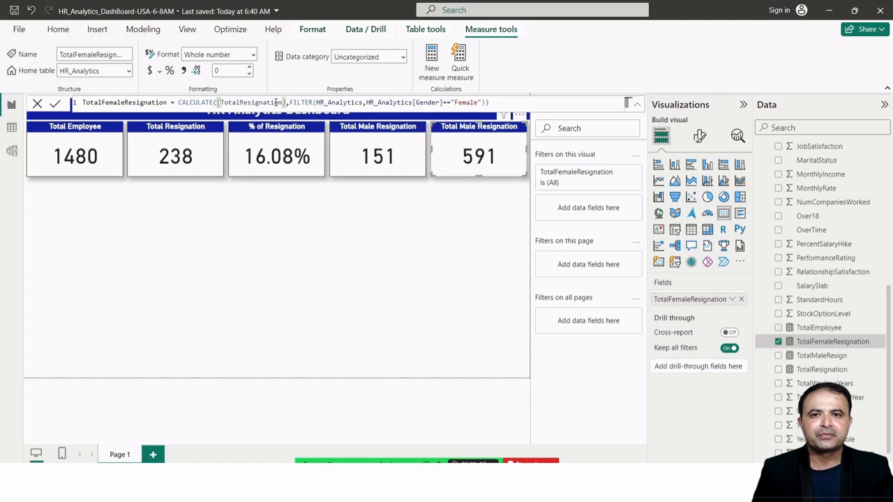
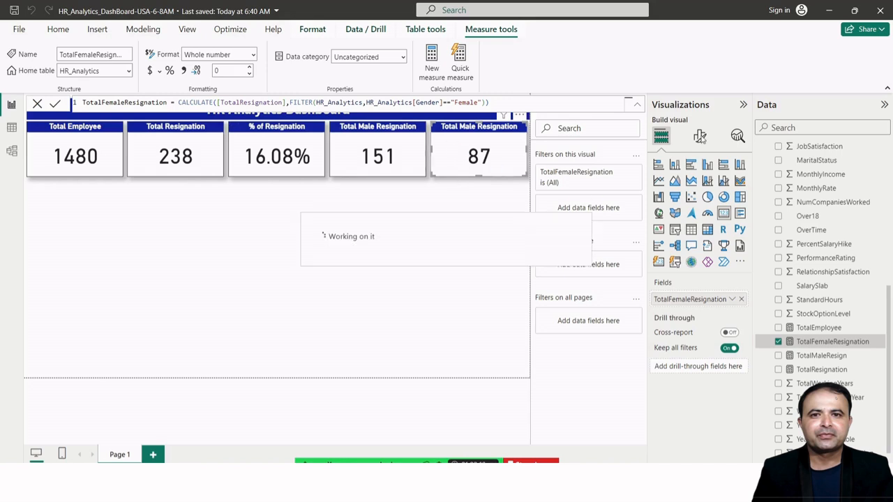
- Change the title of the last card in the row to Total Female Resignation and save the report
left_click(699, 136)
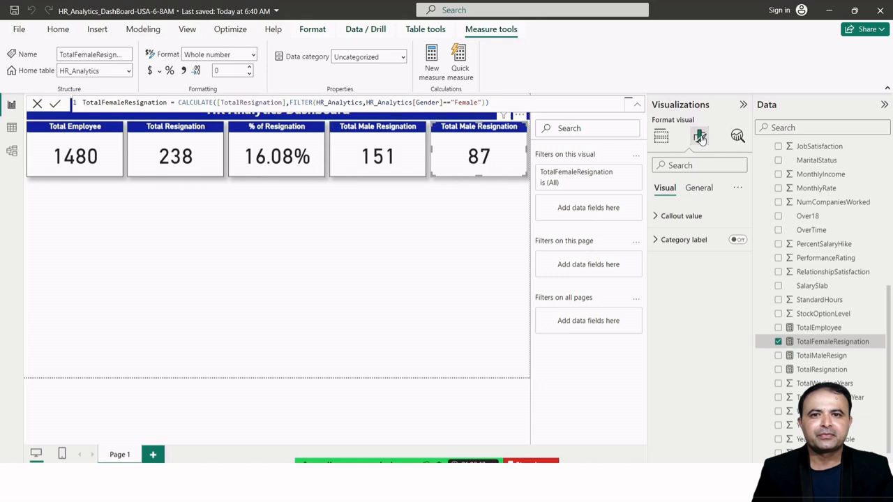
left_click(702, 192)
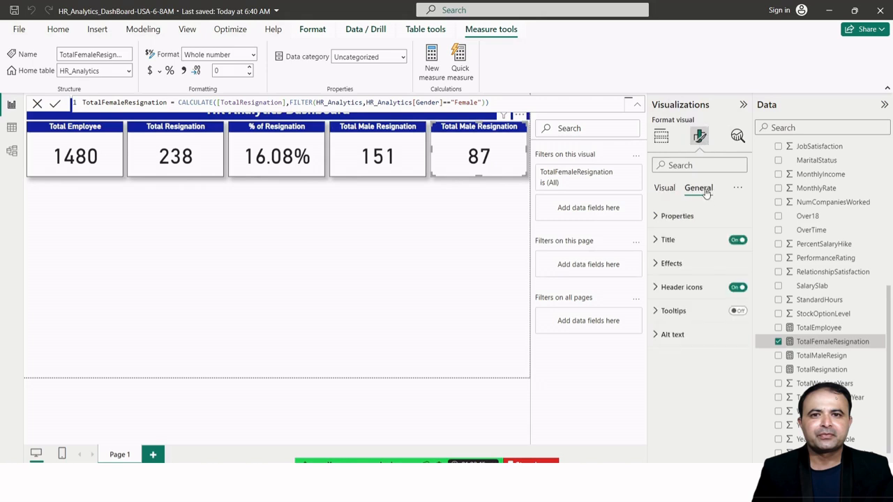
left_click(687, 249)
left_click(692, 298)
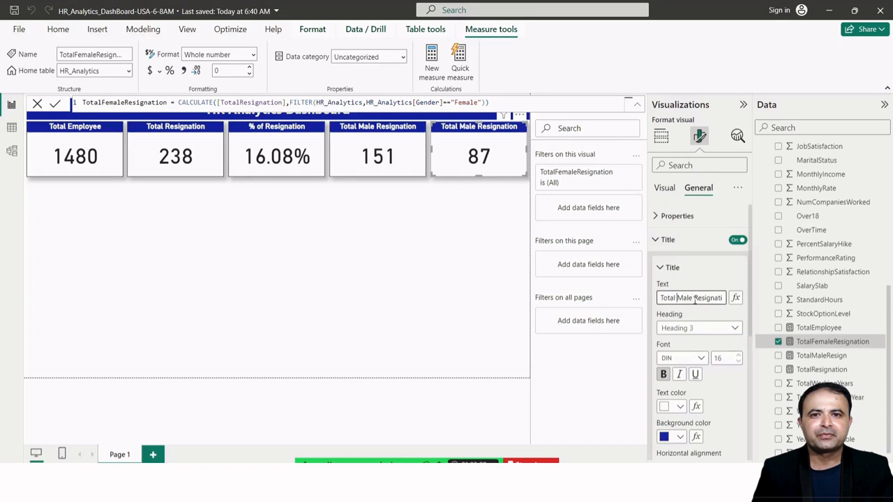
type("Fe")
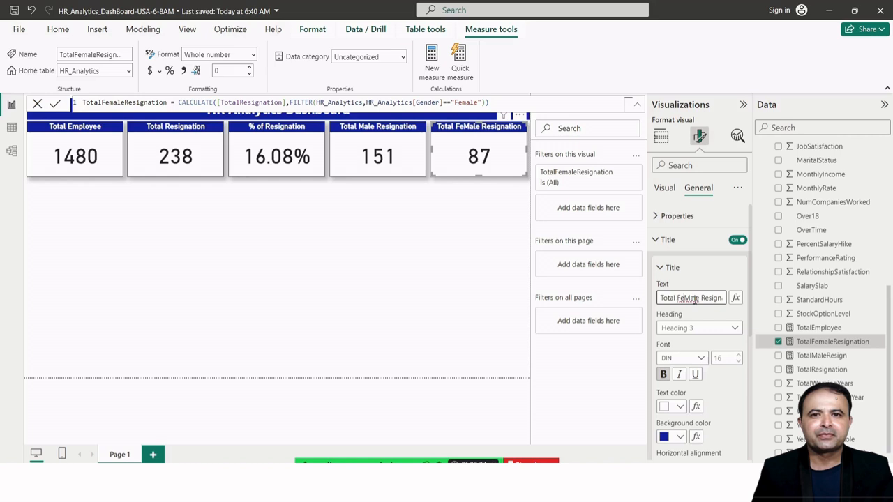
key("Delete")
type("m")
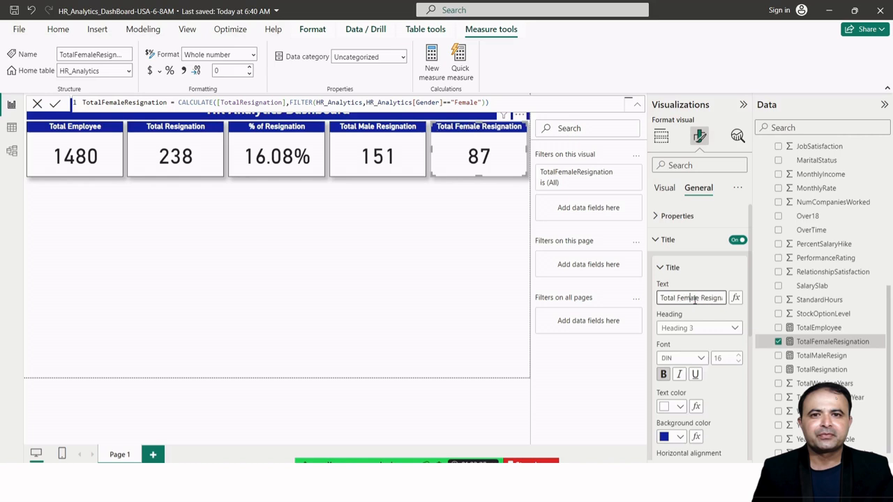
left_click(458, 238)
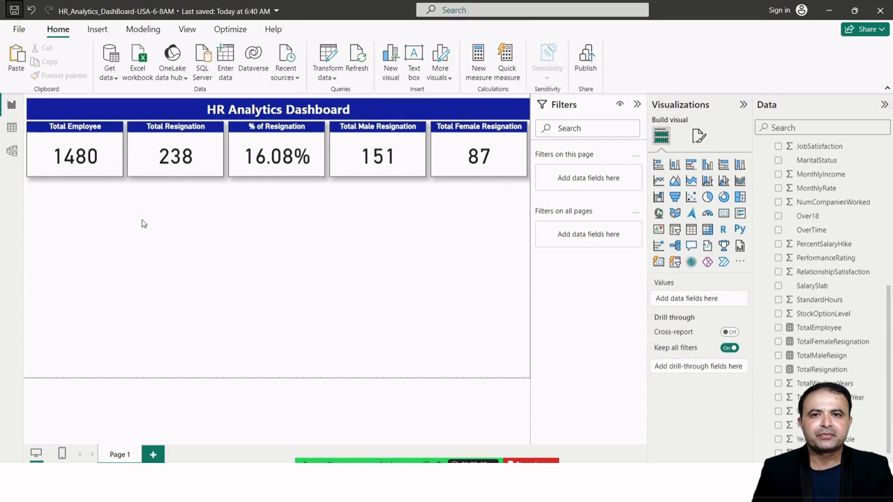
key("ctrl+s")
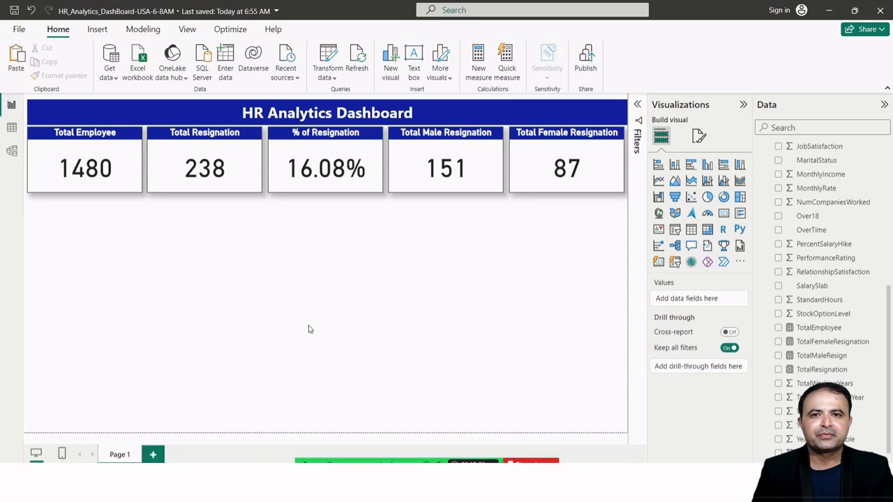
- Start importing a visual from a file and browse to the Custom-visuals folder inside PowerBICustomVisuals > power-bi-sunset-visuals-master
left_click(738, 263)
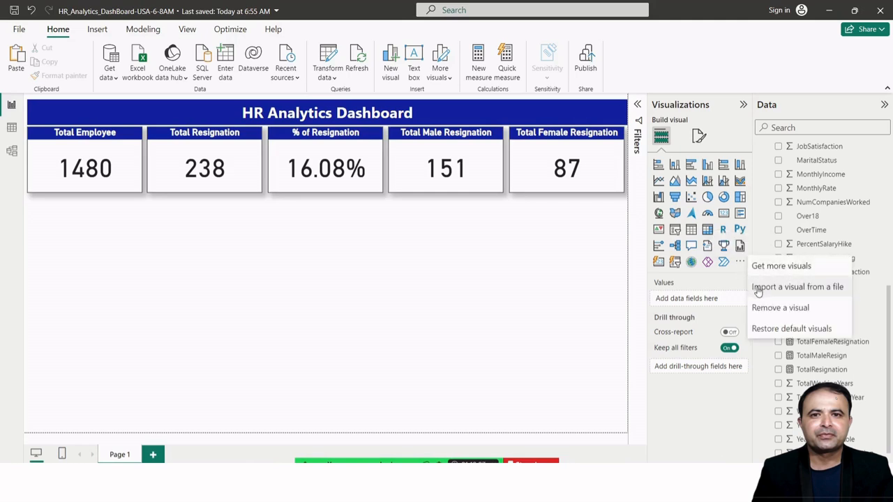
left_click(757, 288)
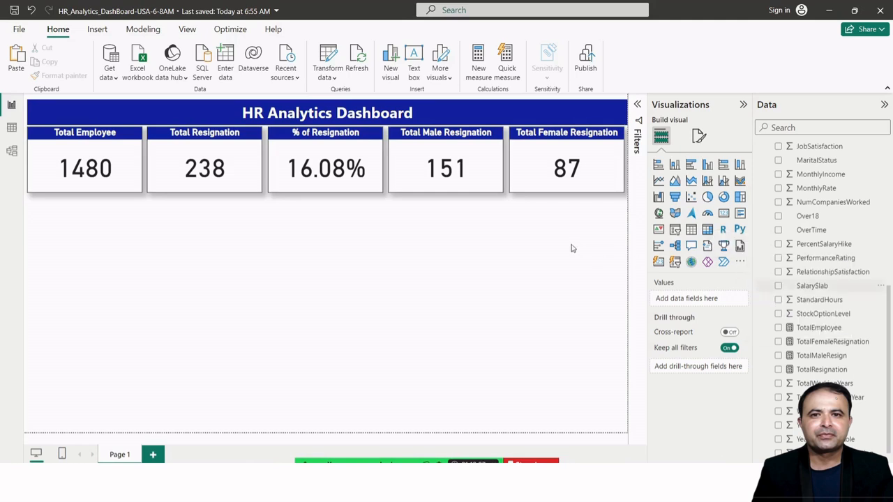
scroll(272, 168, "down", 5)
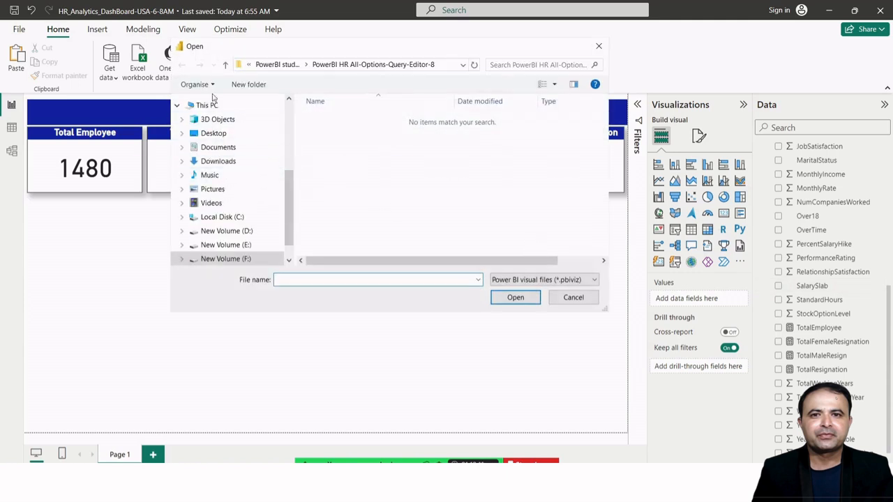
left_click(224, 66)
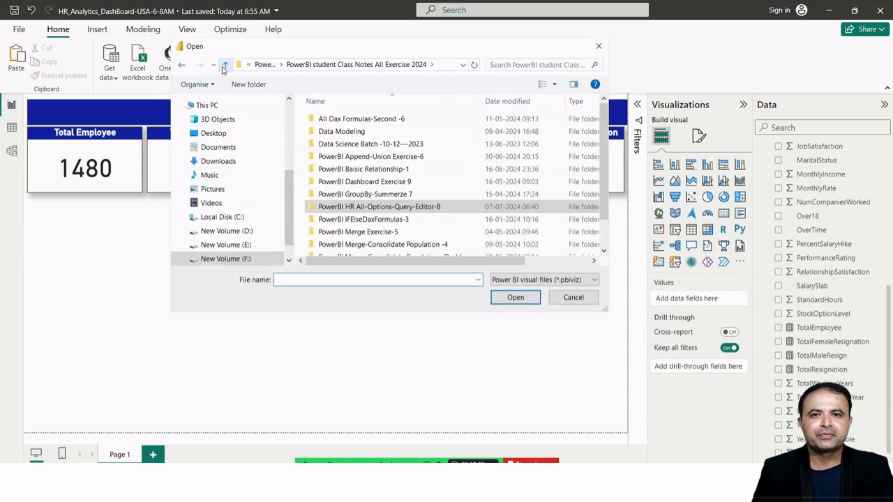
left_click(224, 67)
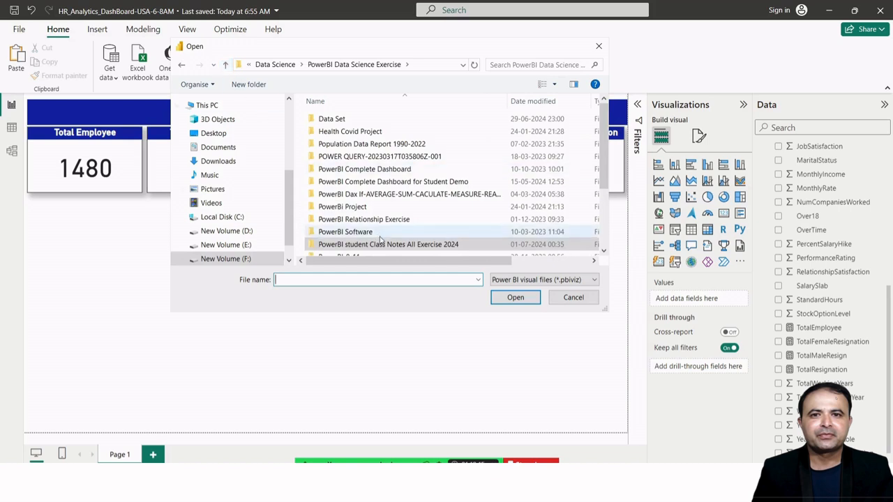
scroll(383, 240, "down", 1)
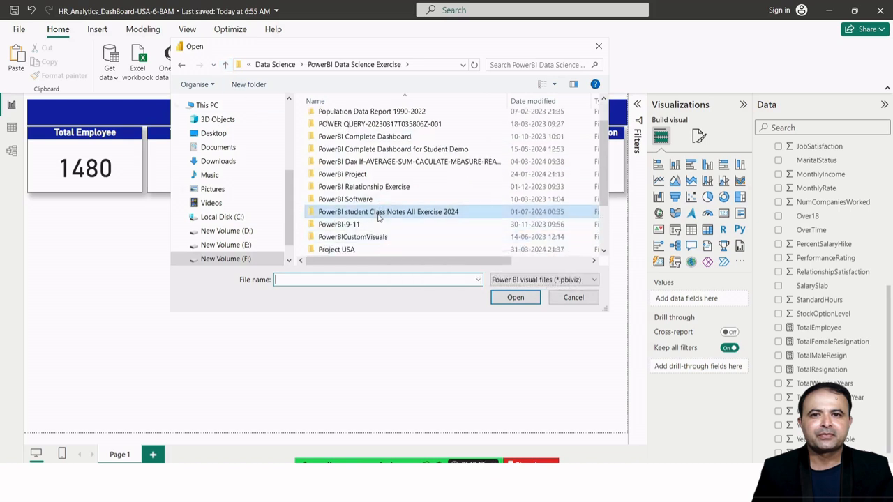
double_click(370, 237)
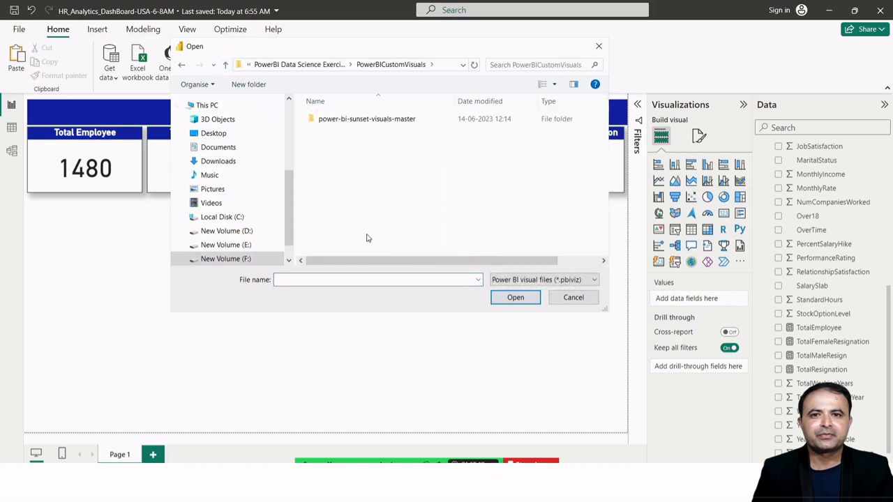
double_click(343, 126)
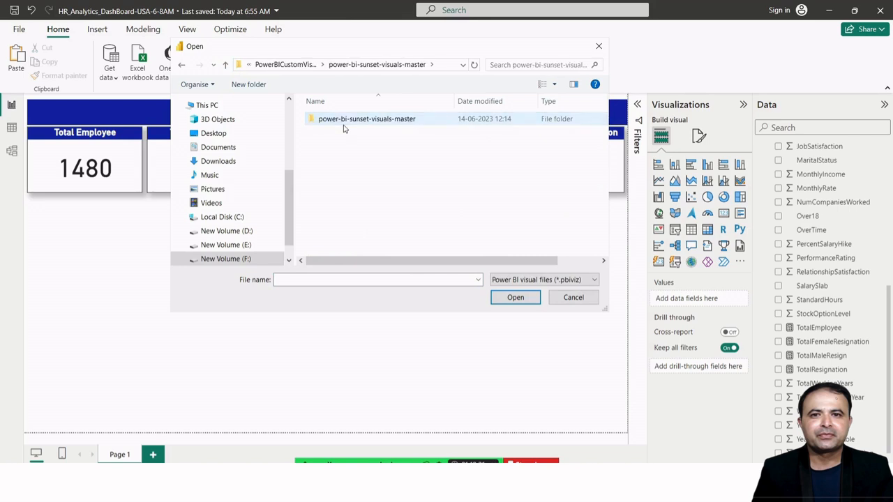
double_click(343, 127)
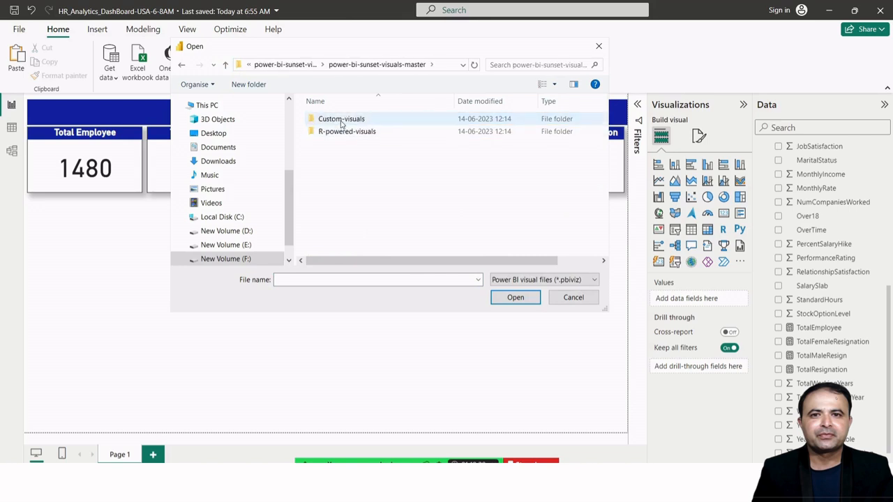
double_click(341, 121)
- Import the Scroller.1.0.9.pbiviz custom visual into the report
left_click(341, 132)
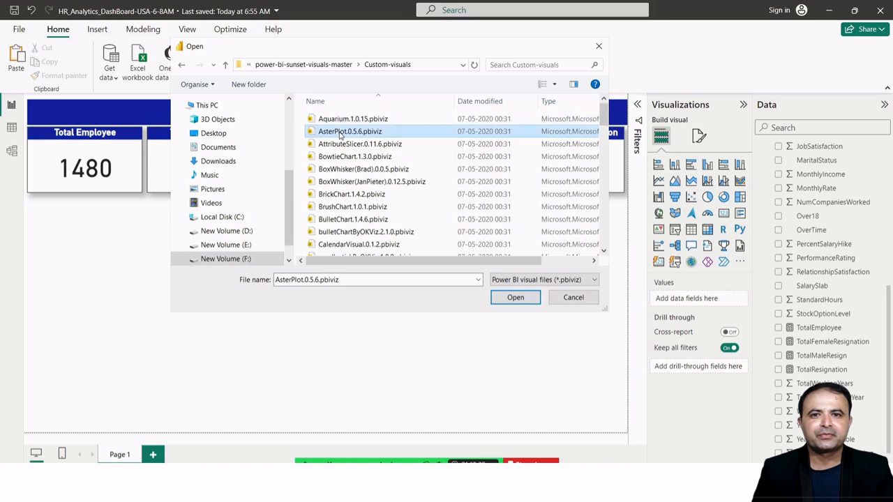
key("s")
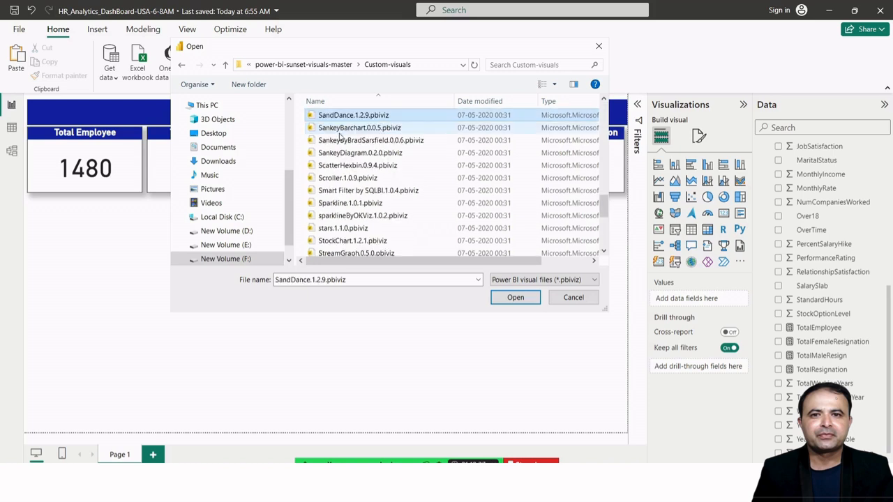
left_click(343, 178)
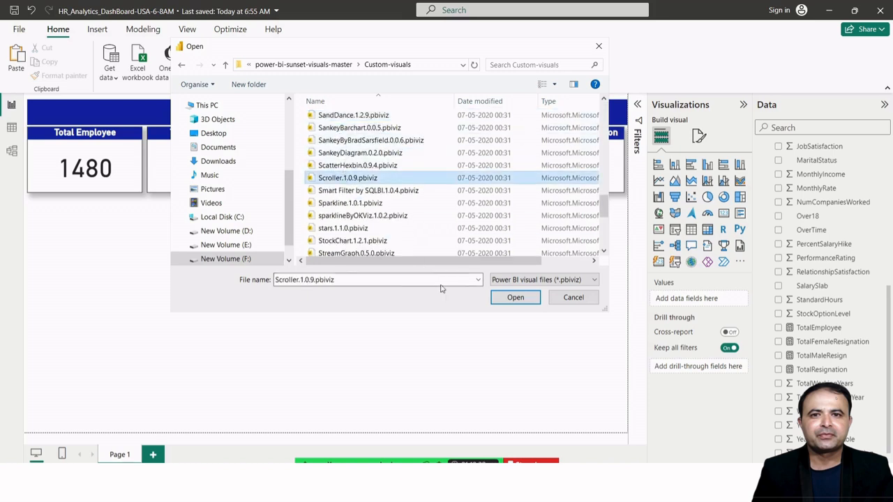
left_click(517, 302)
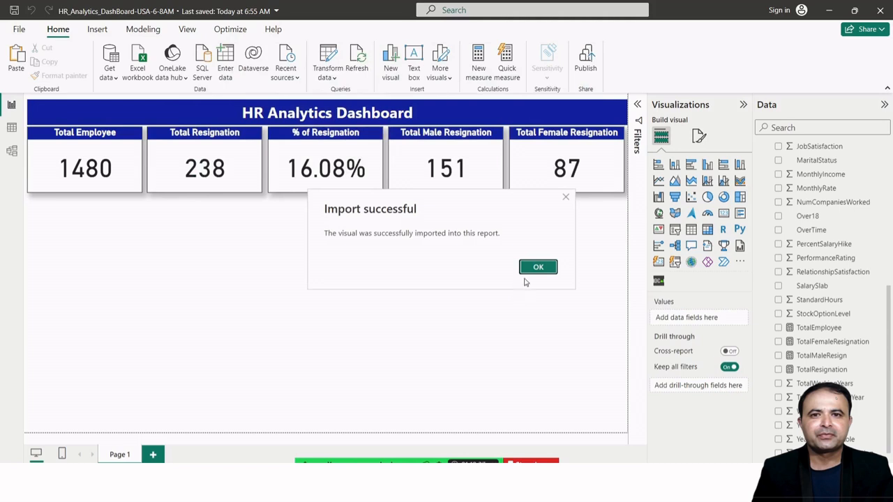
left_click(528, 272)
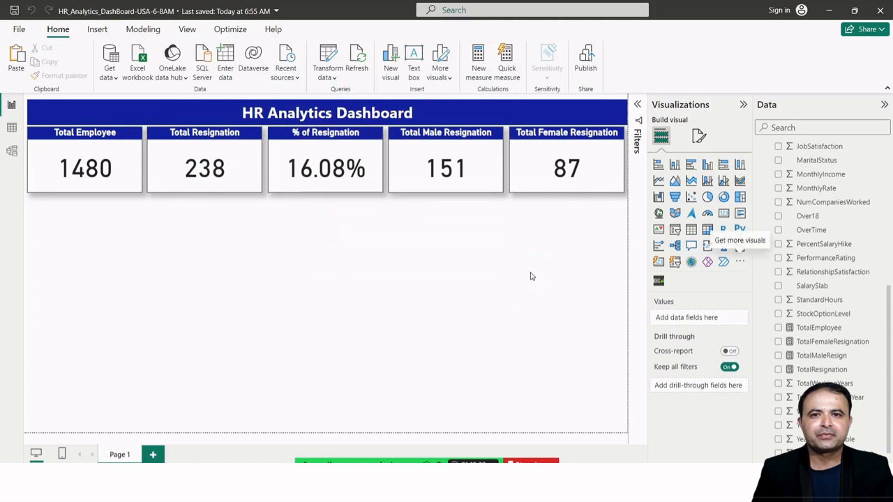
- Add the imported Scroller visual to the page, widen it and flatten it into a strip directly beneath the cards
left_click(661, 285)
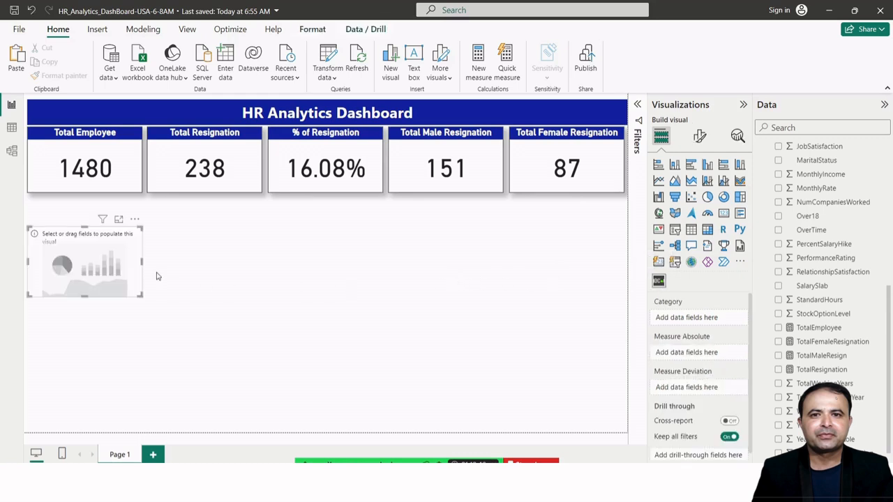
left_click_drag(142, 262, 600, 272)
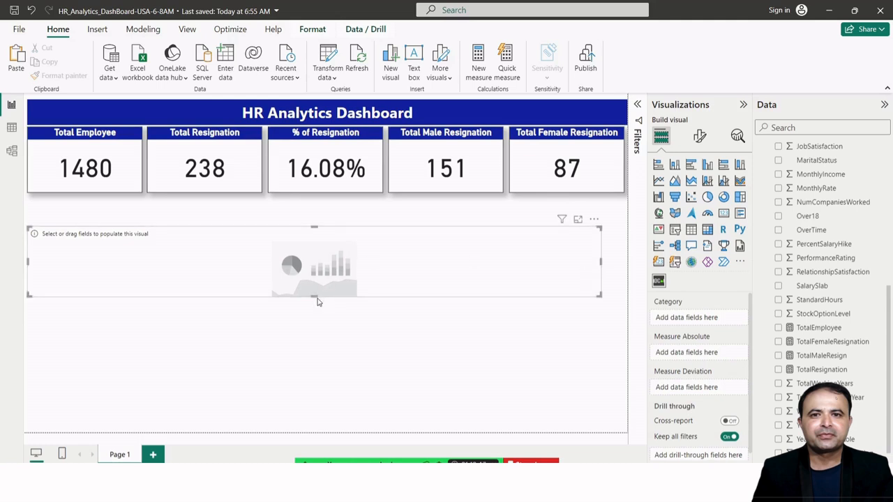
left_click_drag(315, 299, 363, 219)
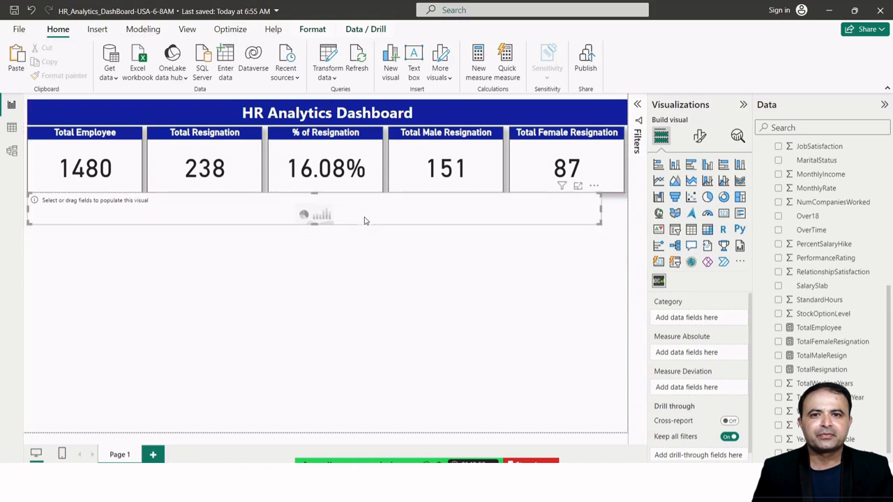
- Nudge the Scroller strip slightly down from the cards, extend it to the full width of the card row and reduce its height
key("Down")
key("Down")
key("Down")
key("Down")
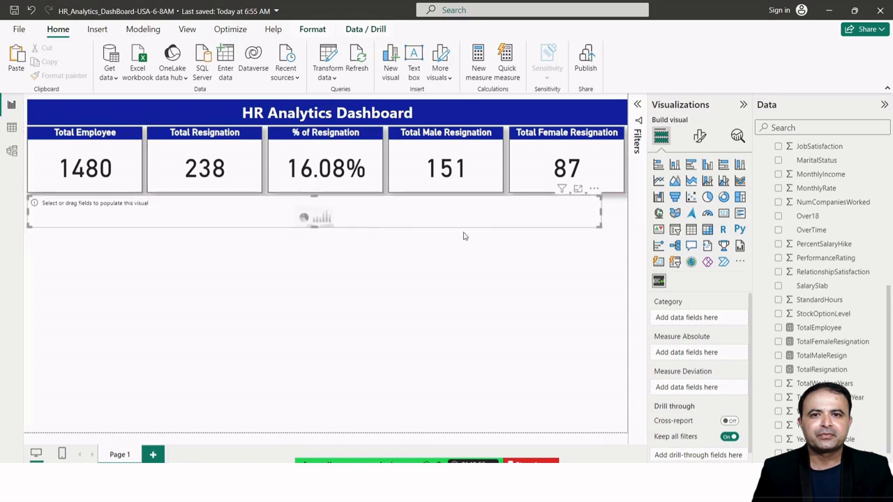
left_click_drag(600, 211, 624, 215)
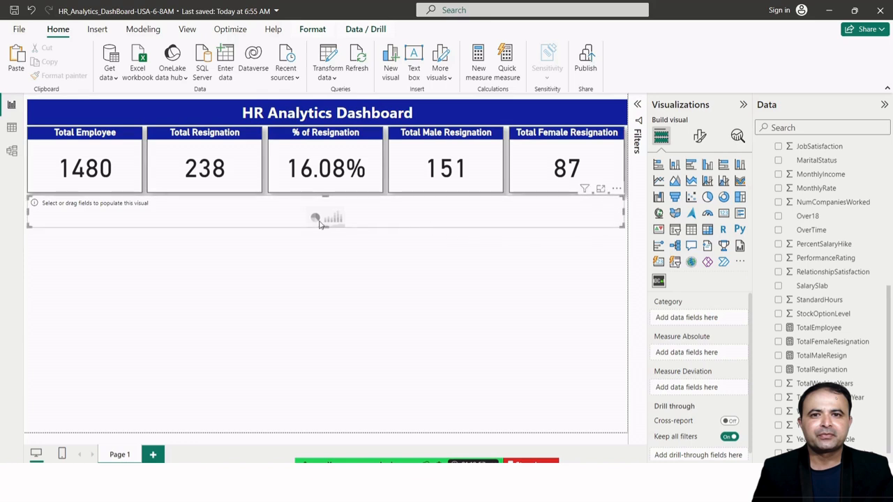
left_click_drag(325, 225, 325, 219)
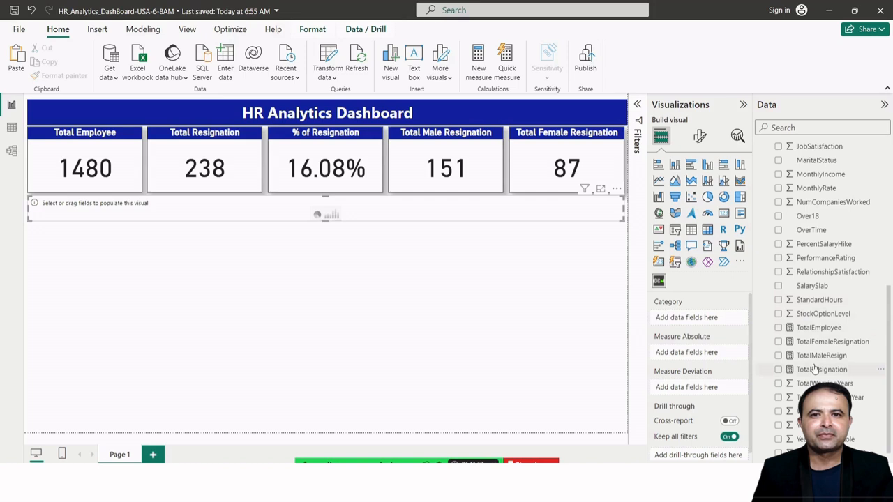
- Examine the columns of the HR_Analytics table in Table view, from Department across to JobRole
scroll(815, 370, "down", 1)
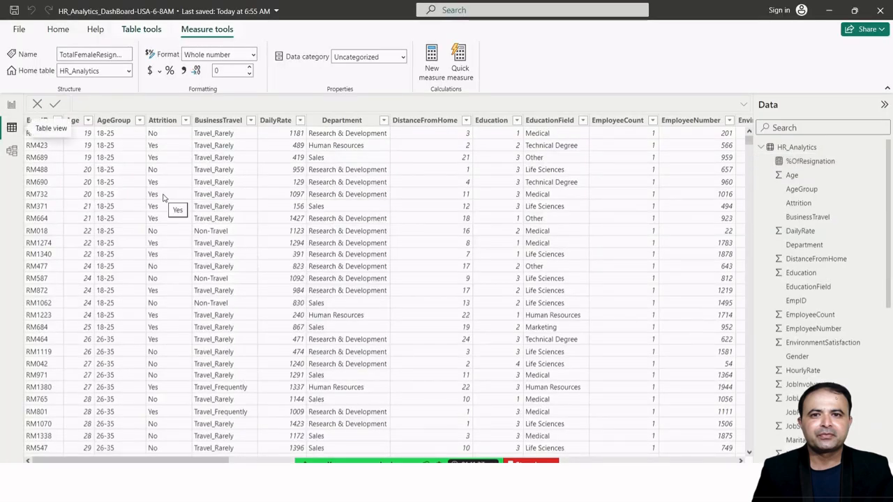
left_click(352, 198)
key("Right")
key("Right")
key("Right")
key("Right")
key("Right")
key("Right")
key("Right")
key("Right")
key("Right")
key("Right")
key("Right")
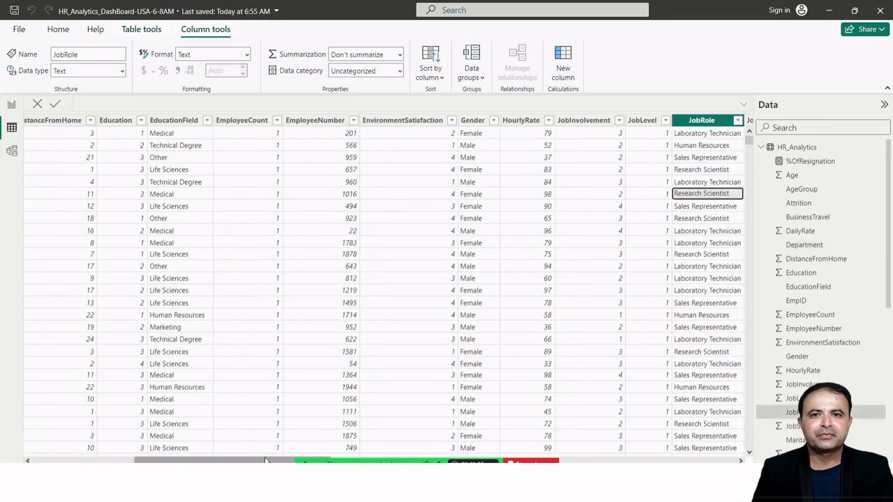
- Return to Report view and populate the Scroller with the count of Attrition as Measure Absolute and Department as Category
left_click_drag(265, 460, 98, 447)
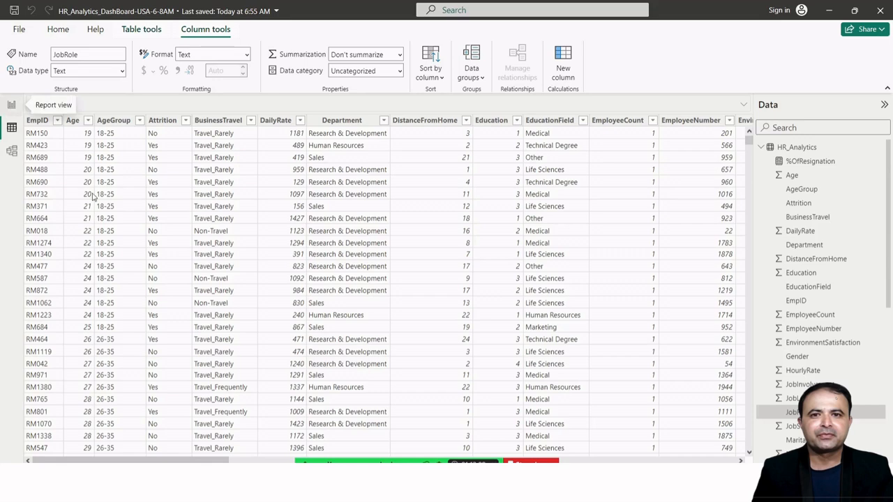
left_click(12, 105)
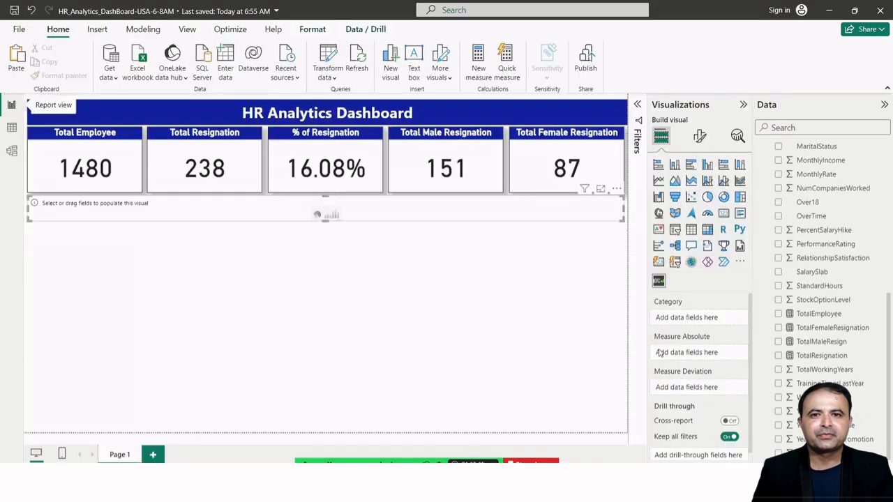
scroll(811, 173, "up", 3)
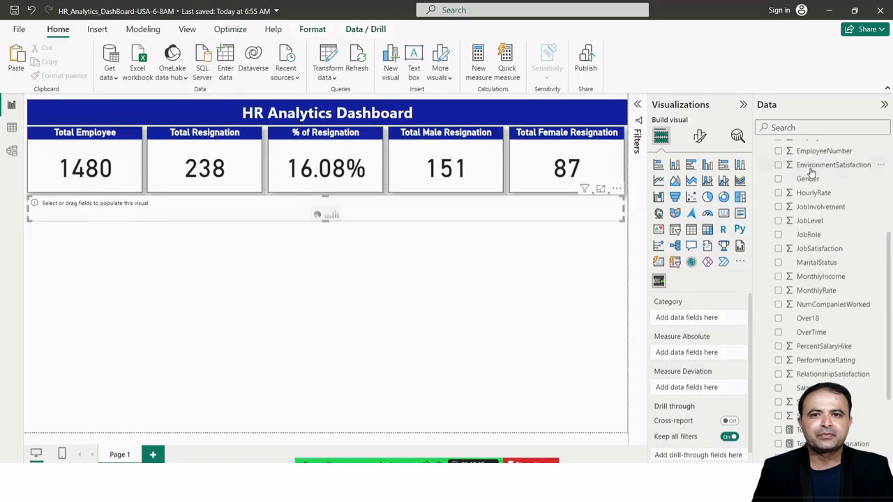
scroll(811, 173, "up", 5)
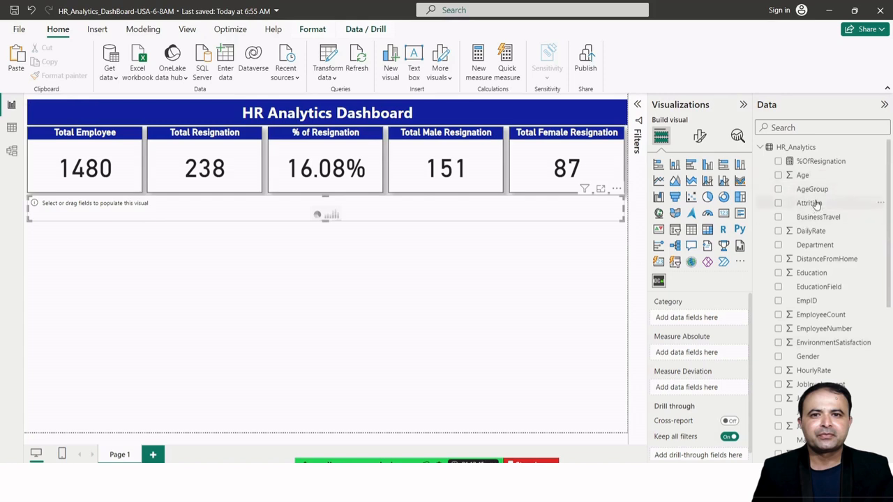
left_click_drag(816, 203, 695, 352)
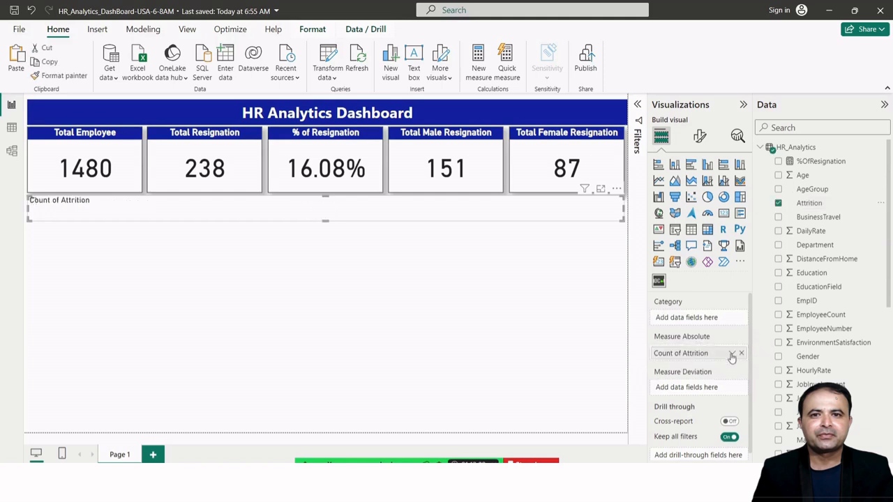
left_click(778, 245)
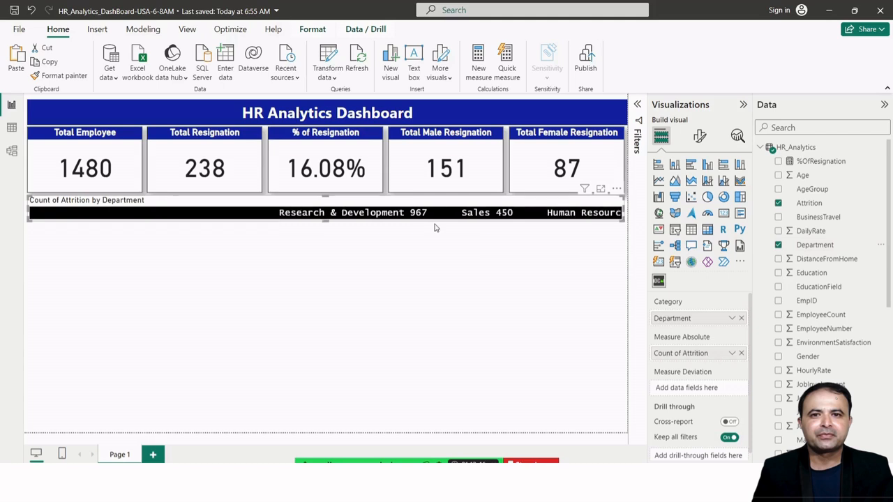
- Replace the Scroller's Count of Attrition measure with TotalResignation
left_click(741, 353)
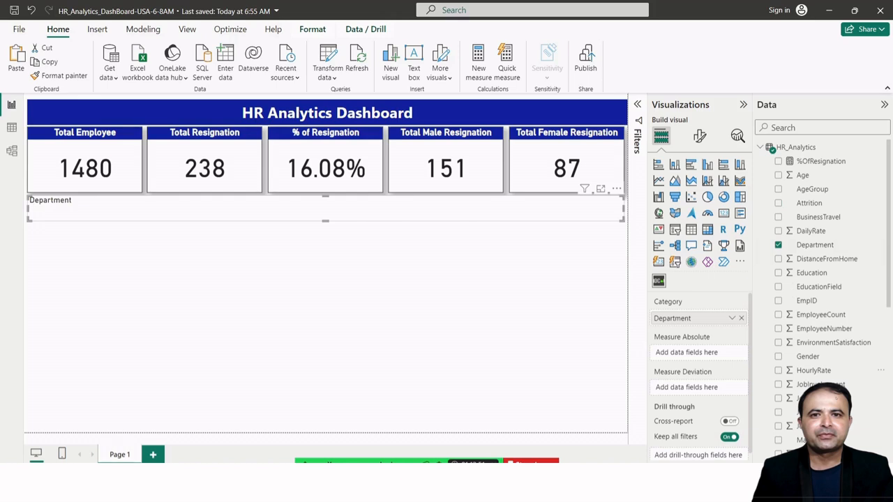
scroll(822, 383, "down", 3)
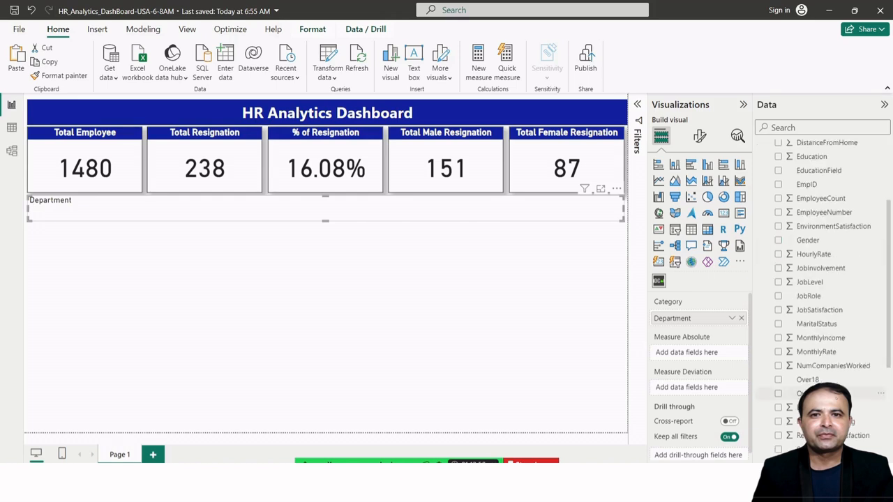
scroll(823, 393, "down", 3)
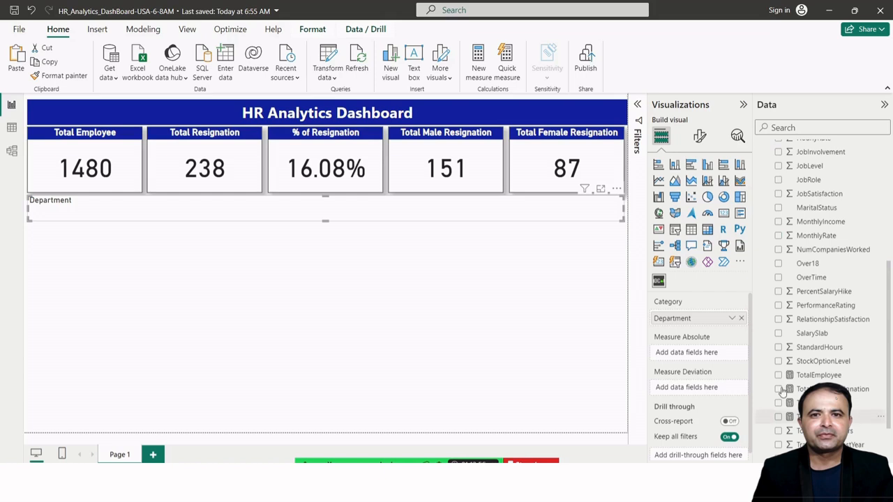
left_click(778, 417)
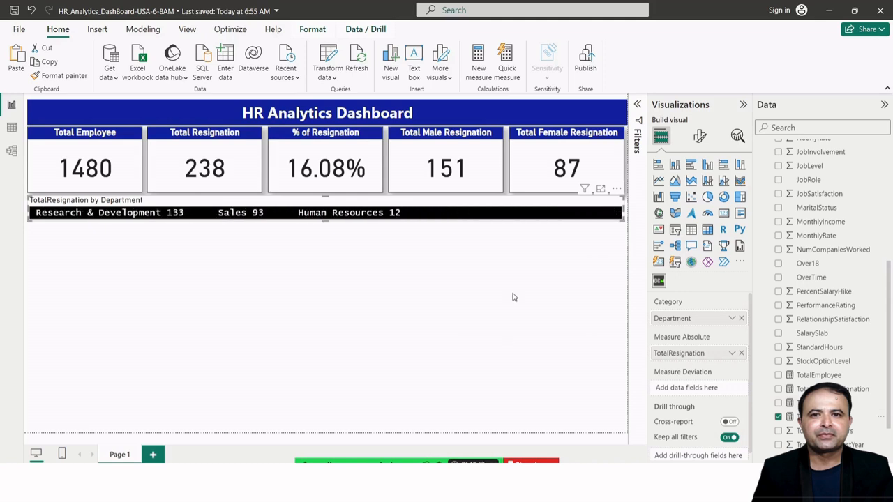
- Replace Department with JobRole as the Scroller's category
left_click(741, 318)
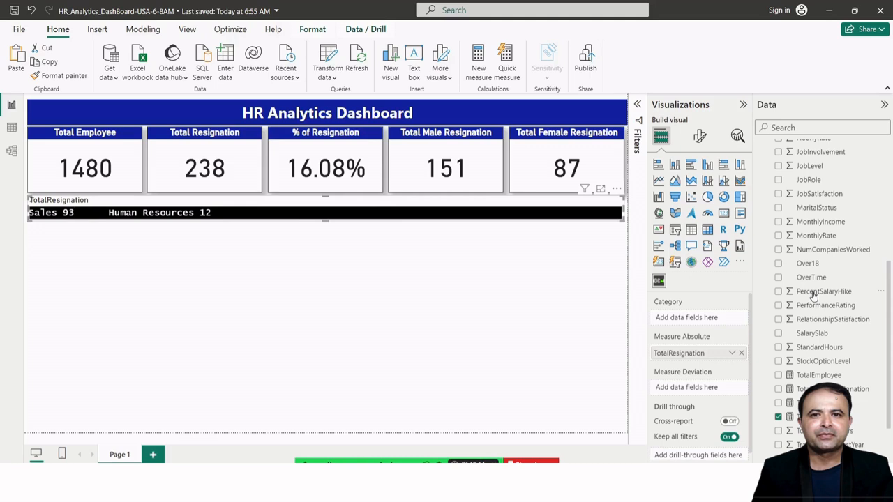
scroll(813, 296, "up", 3)
left_click(778, 296)
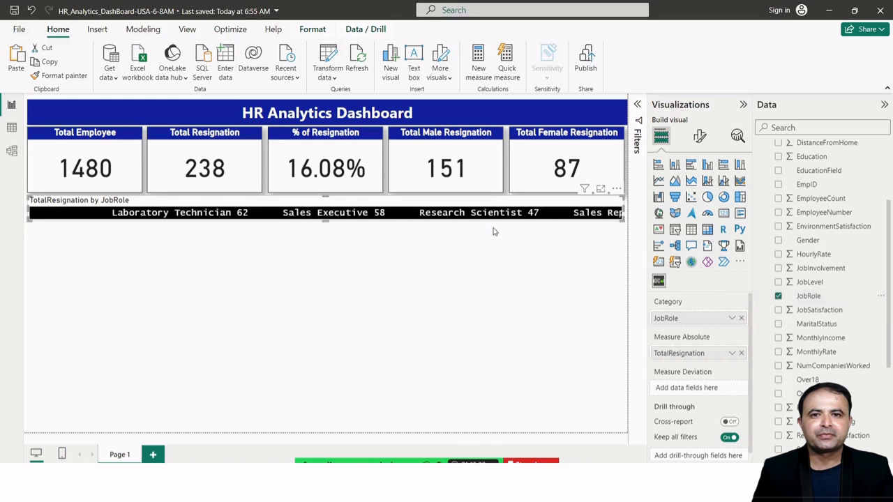
- Turn off the Scroller's title and set its background color to the dark blue theme color #12239E
left_click(698, 136)
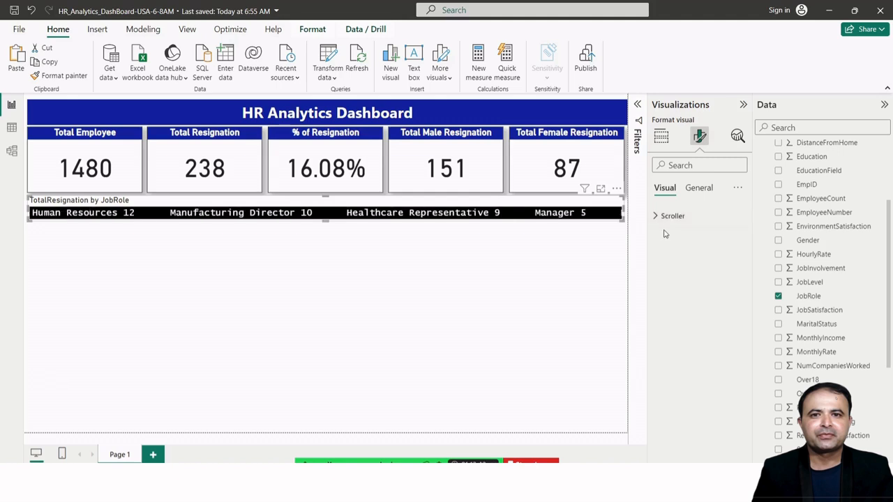
left_click(657, 218)
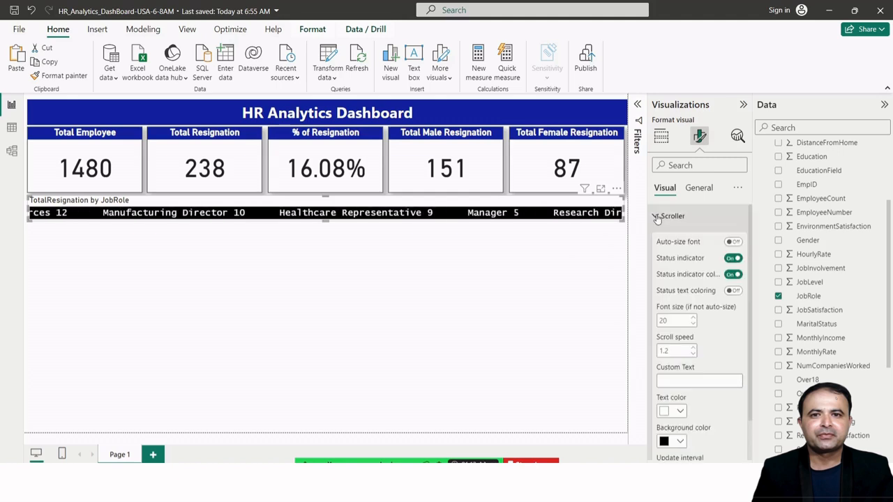
left_click(657, 218)
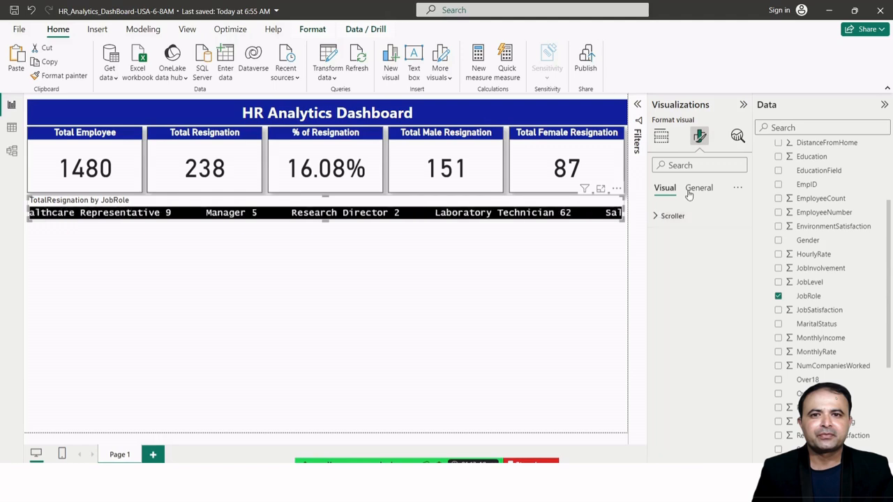
left_click(690, 190)
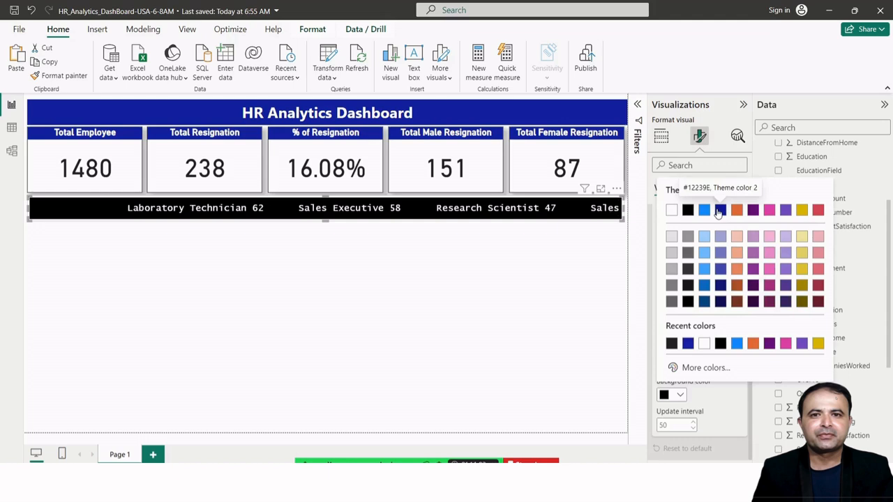
left_click(719, 211)
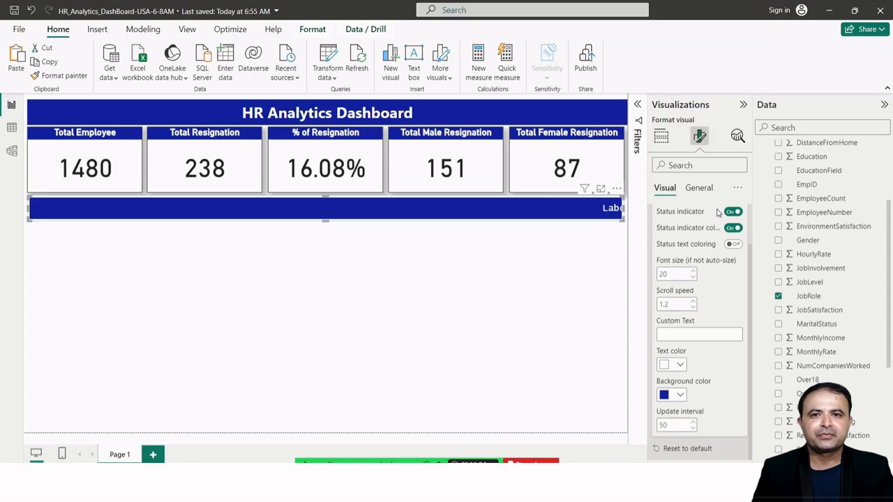
scroll(708, 403, "up", 1)
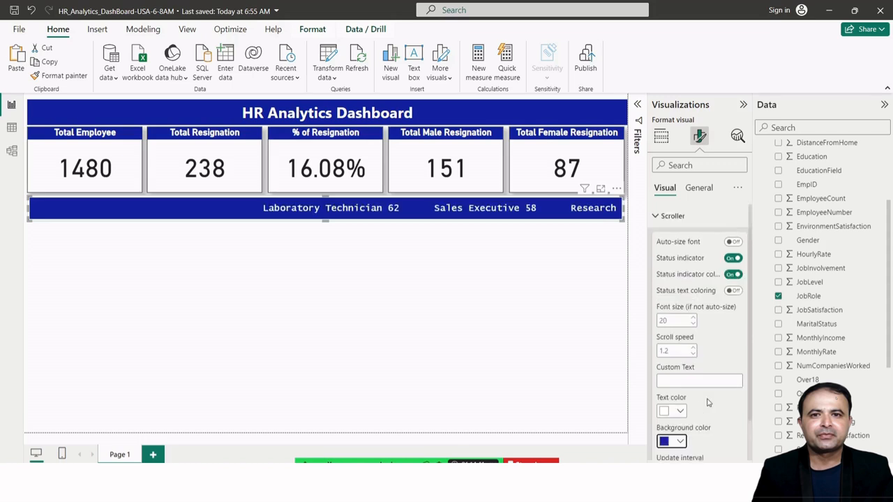
- Turn on a shadow effect for the Scroller strip and deselect it
left_click(698, 188)
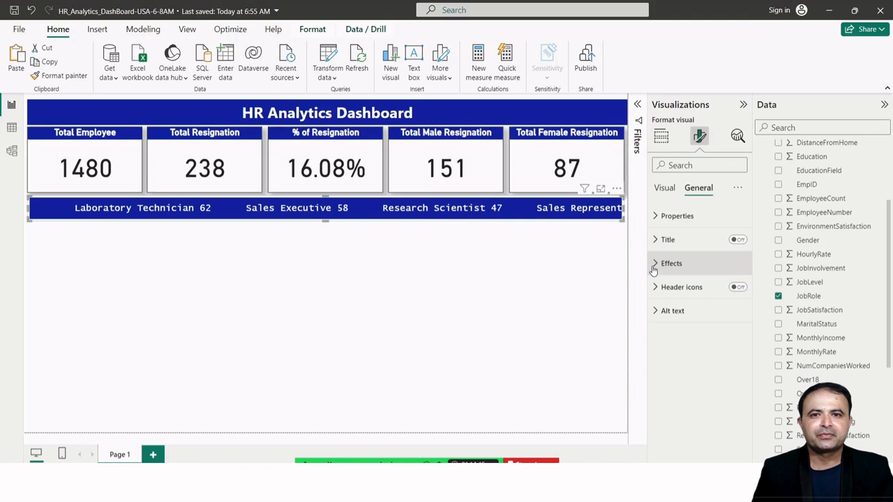
left_click(665, 187)
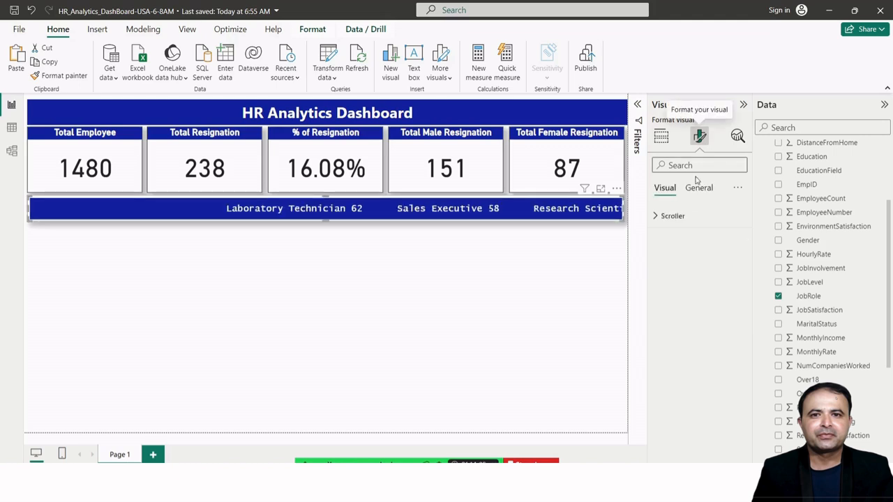
left_click(698, 187)
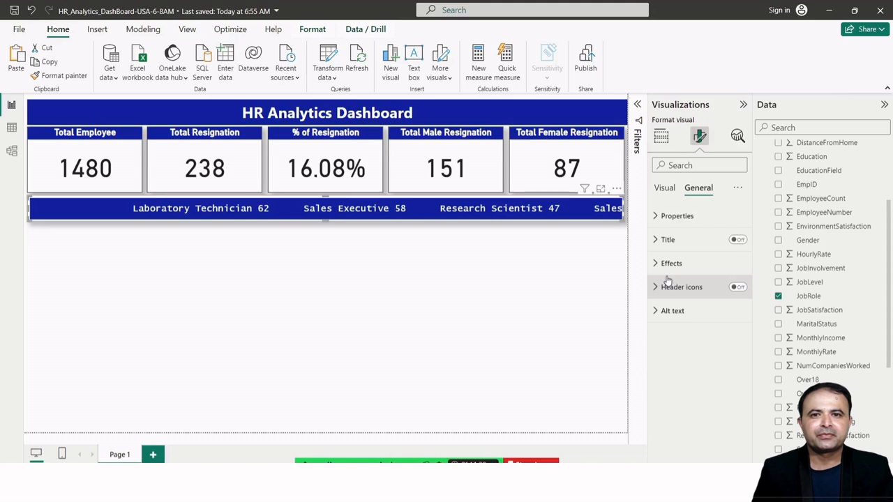
left_click(513, 273)
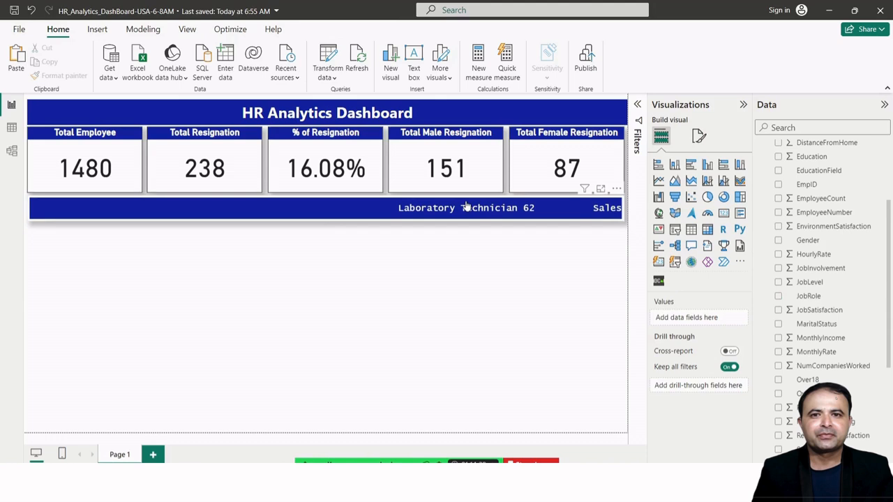
left_click(466, 207)
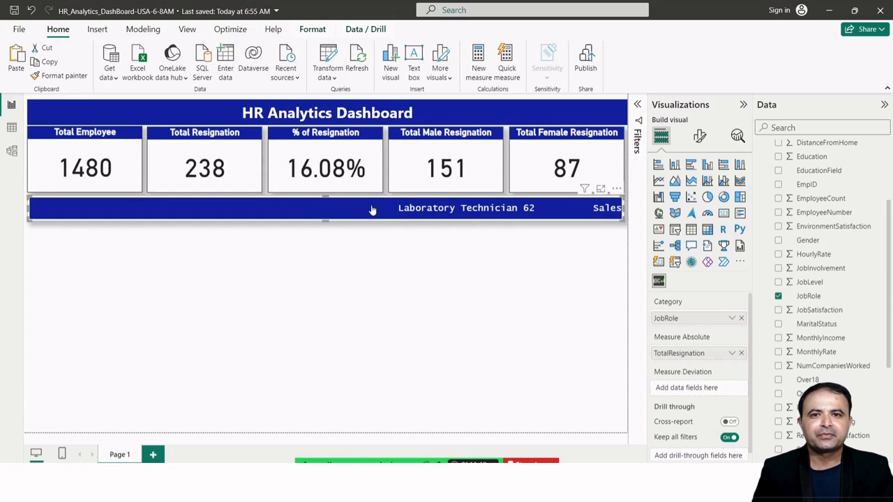
left_click(501, 286)
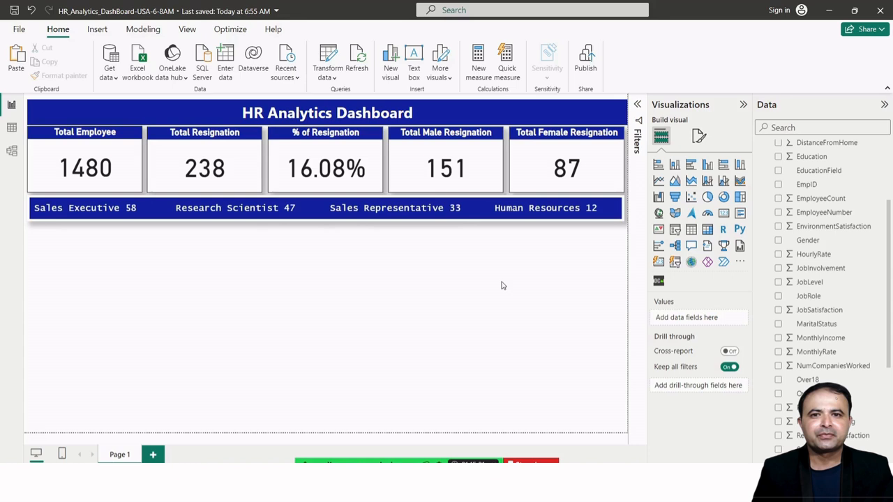
- Add a small line and stacked column chart beneath the Scroller's left end, with Department on the X-axis and TotalResignation on the column y-axis
left_click(707, 180)
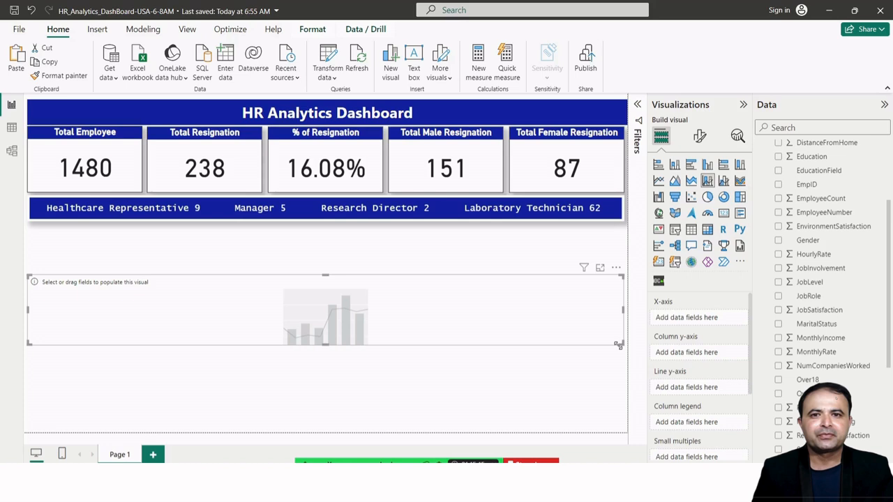
left_click(779, 248)
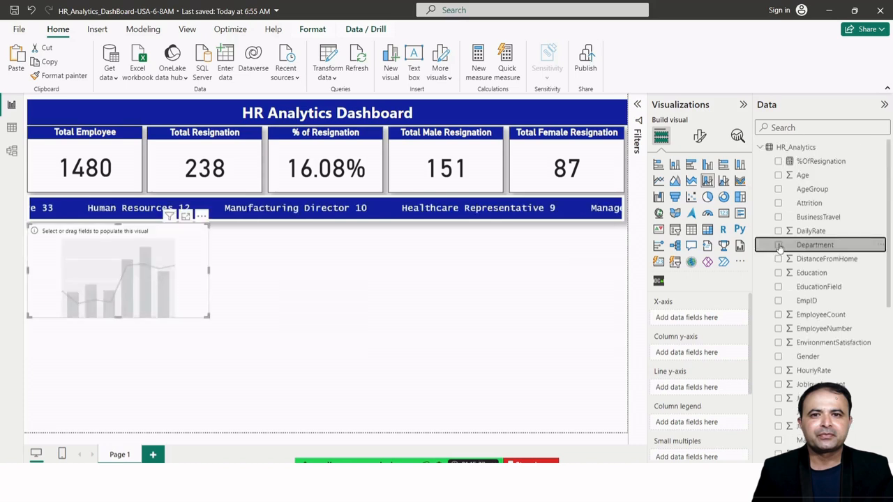
left_click_drag(779, 247, 733, 321)
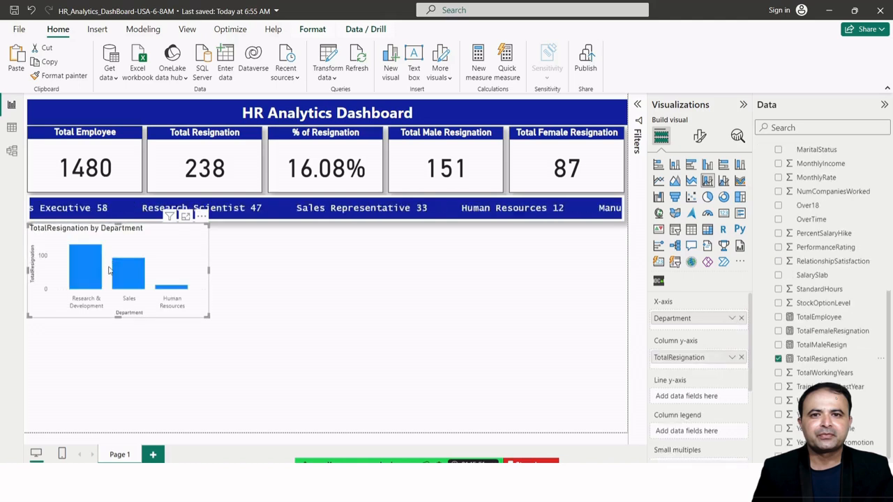
- Format the chart's X-axis with bold dark blue values and a bold red DIN title at size 14
left_click(701, 135)
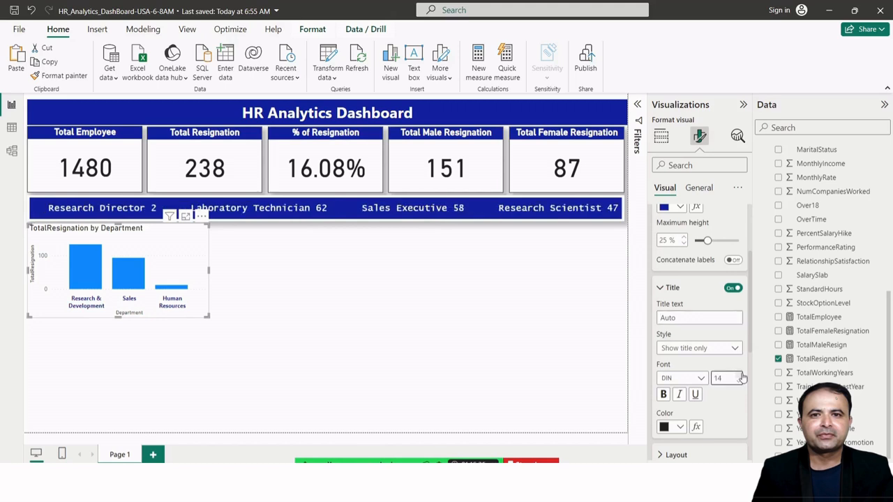
left_click(663, 394)
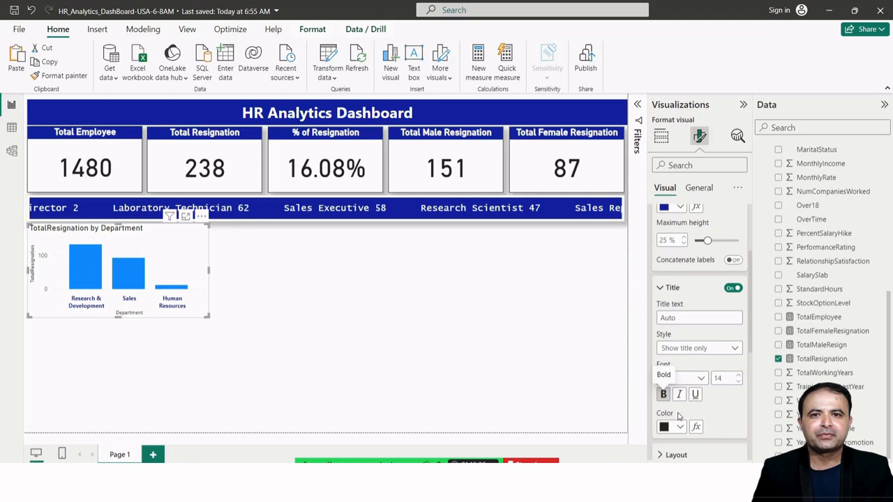
scroll(739, 302, "up", 5)
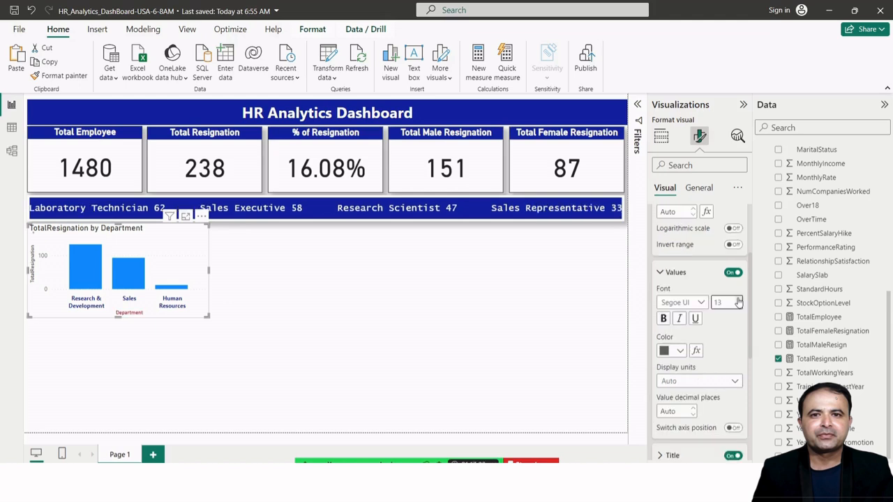
- Set the chart's Y-axis values to font size 14, bold and dark blue
left_click(738, 300)
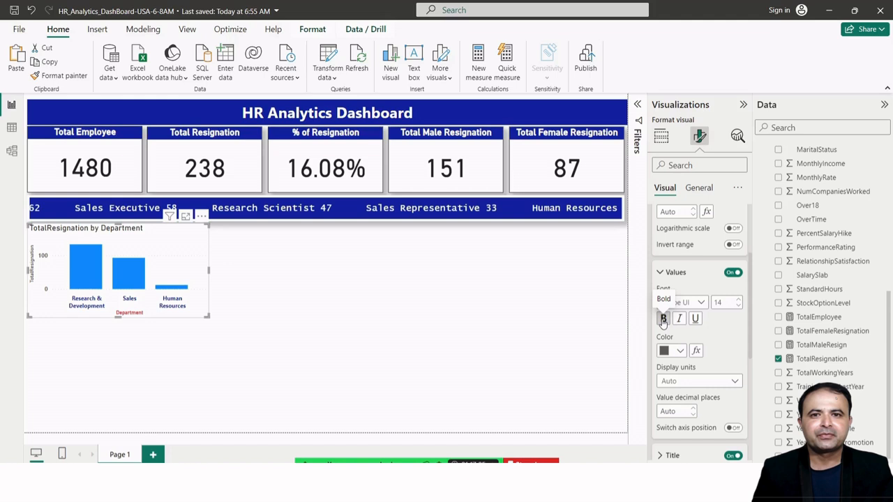
left_click(663, 319)
scroll(684, 281, "down", 1)
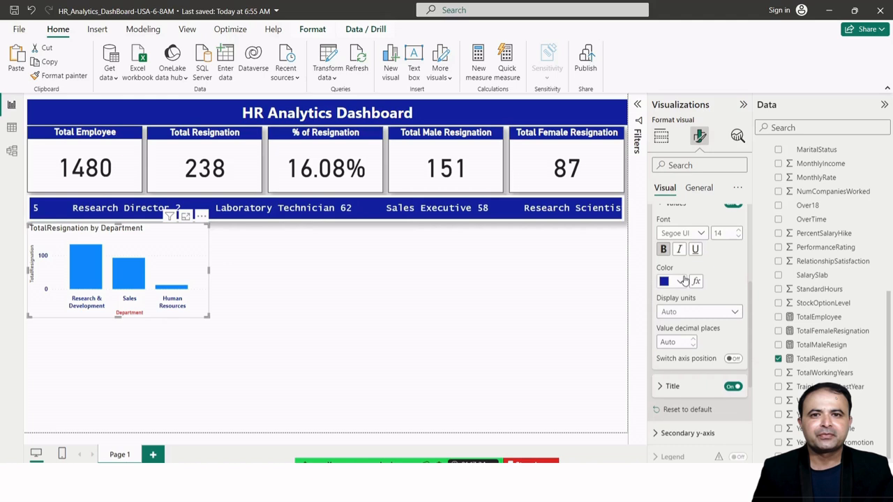
- Format the Y-axis title as bold red at font size 9 and set the Y-axis values' font size to 9
scroll(668, 346, "up", 3)
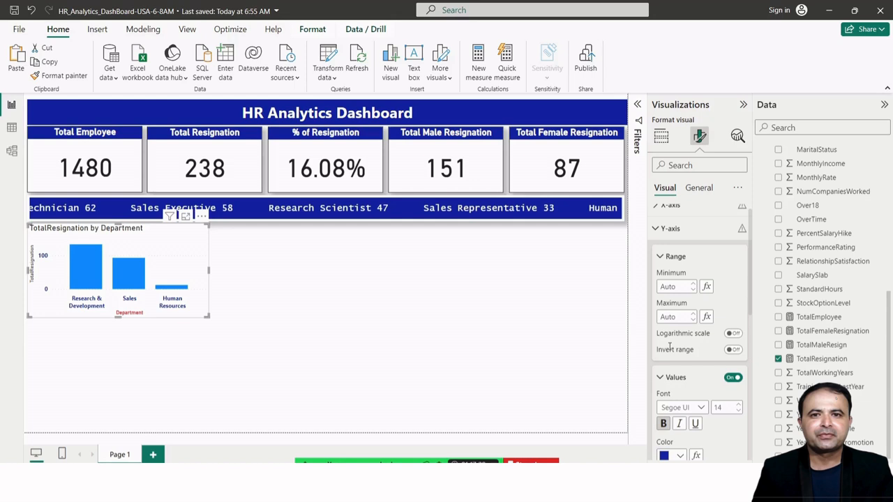
scroll(668, 347, "down", 5)
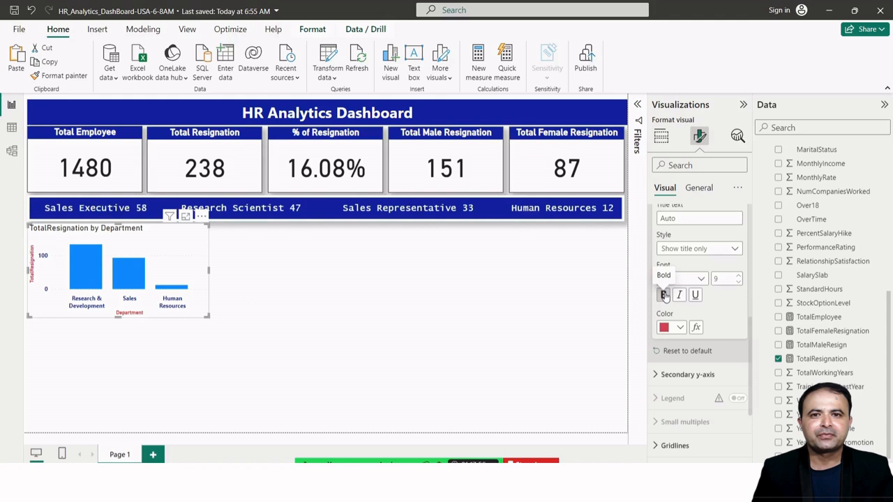
scroll(674, 365, "up", 5)
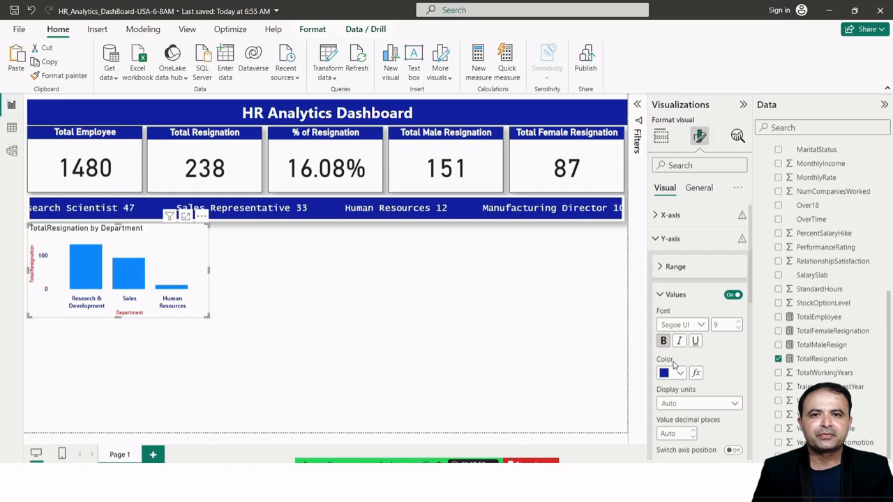
- Style the chart title "Total Resignation by Department" as centered white text on a dark blue background
left_click(680, 291)
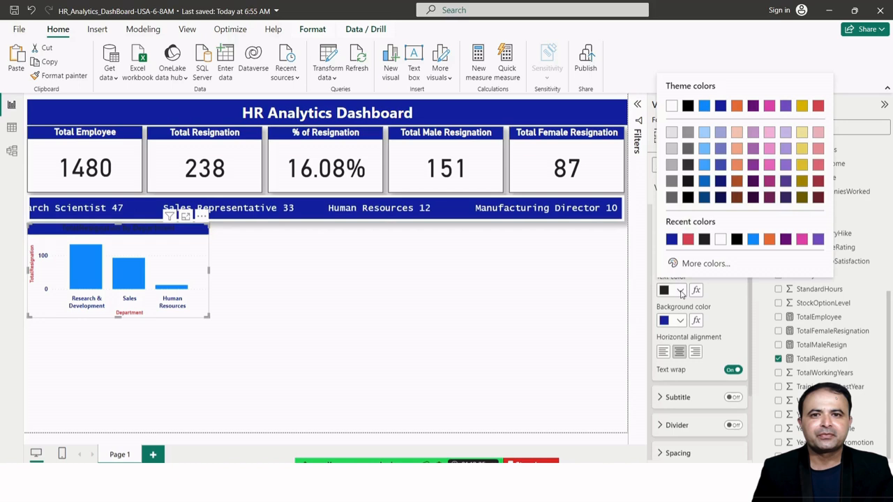
left_click(672, 106)
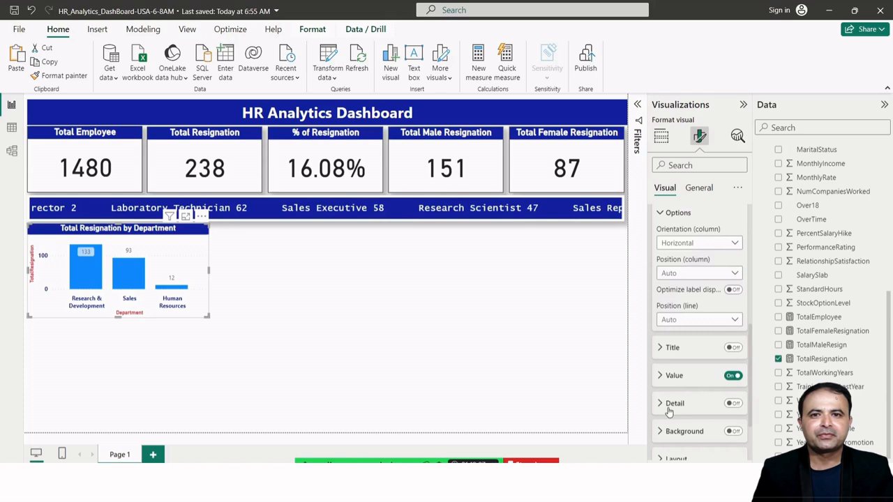
- Format the department chart's data labels with bold values and a label background
left_click(674, 375)
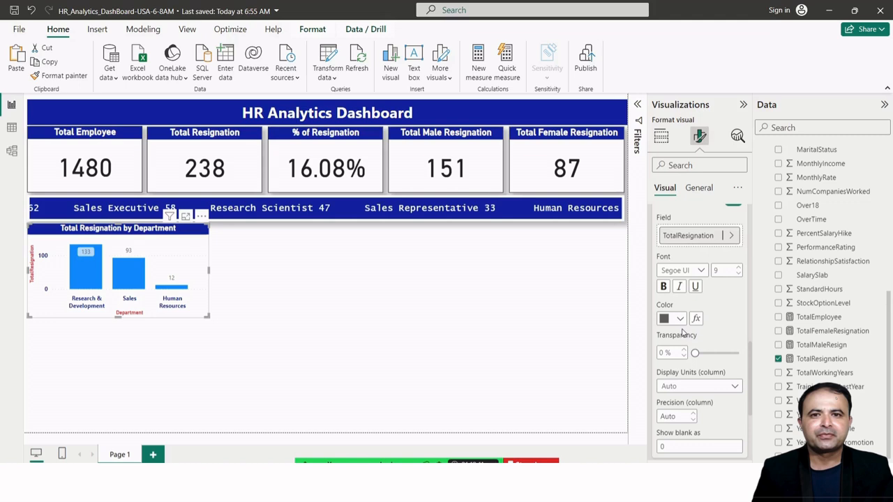
scroll(682, 333, "down", 3)
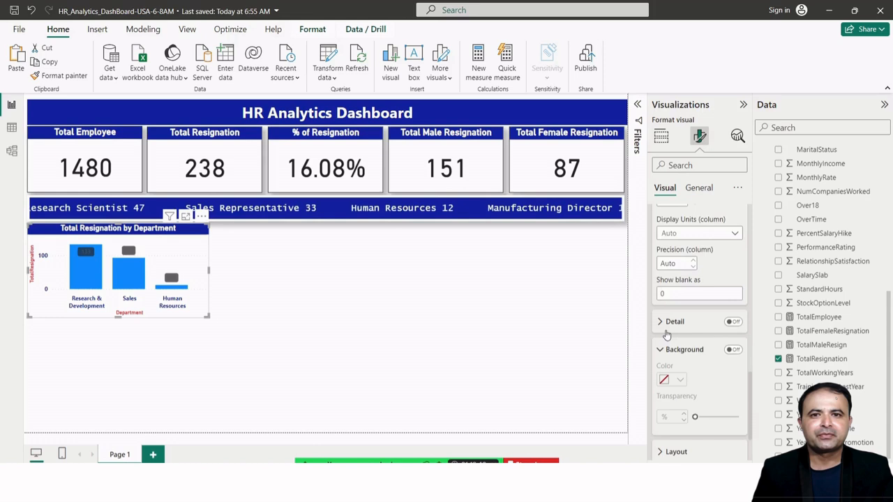
scroll(687, 291, "up", 3)
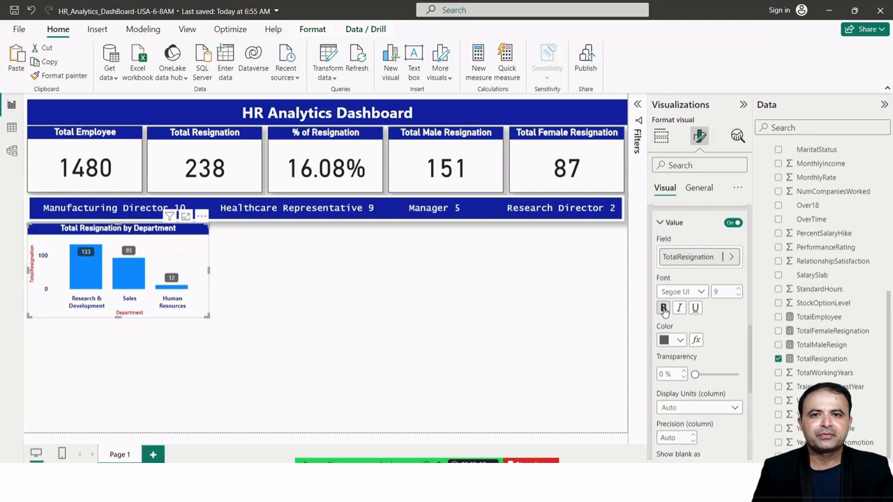
left_click(276, 301)
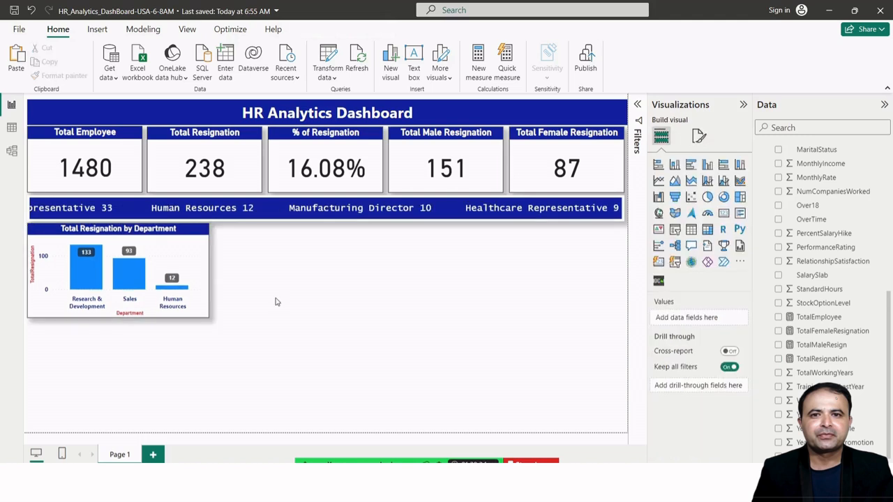
- Place a pie chart beneath the department chart and size it to the same width
left_click(121, 238)
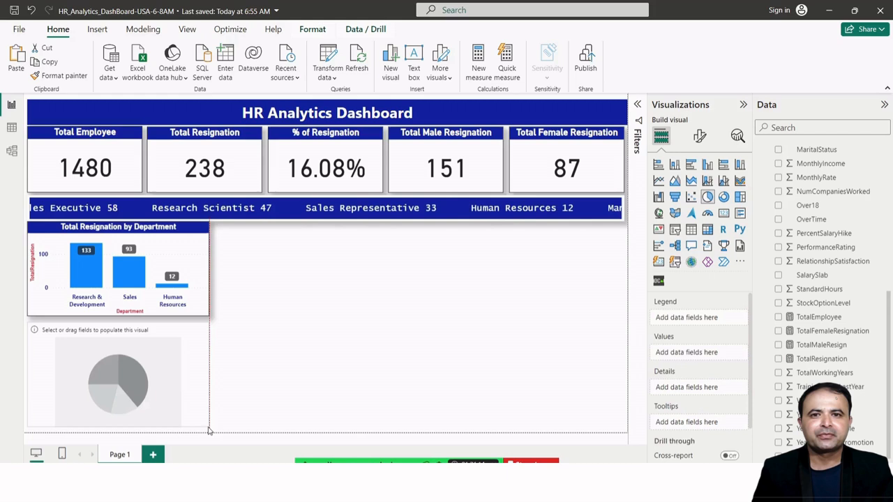
left_click_drag(208, 430, 208, 427)
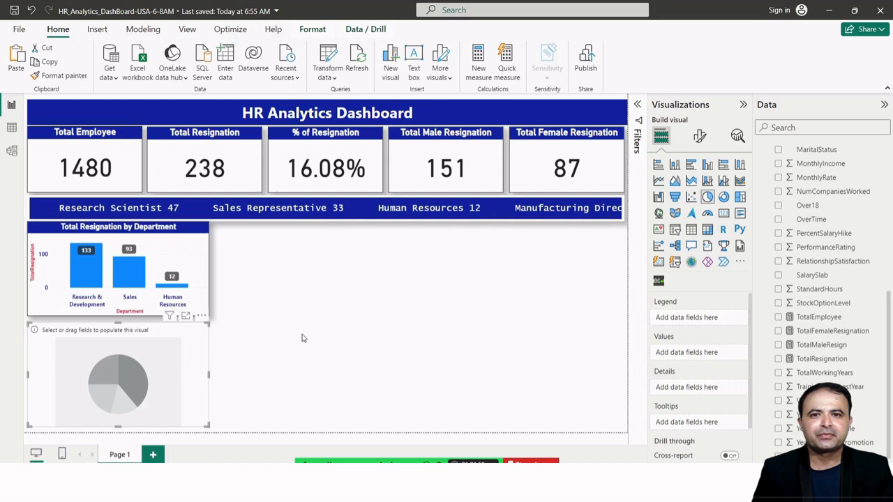
- Copy the department chart's formatting onto the pie chart of TotalResignation by Gender
left_click(171, 253)
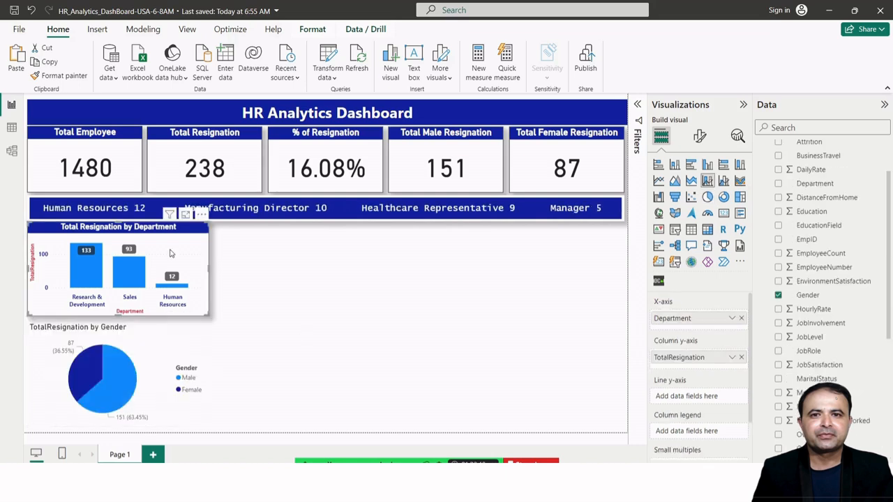
left_click(59, 76)
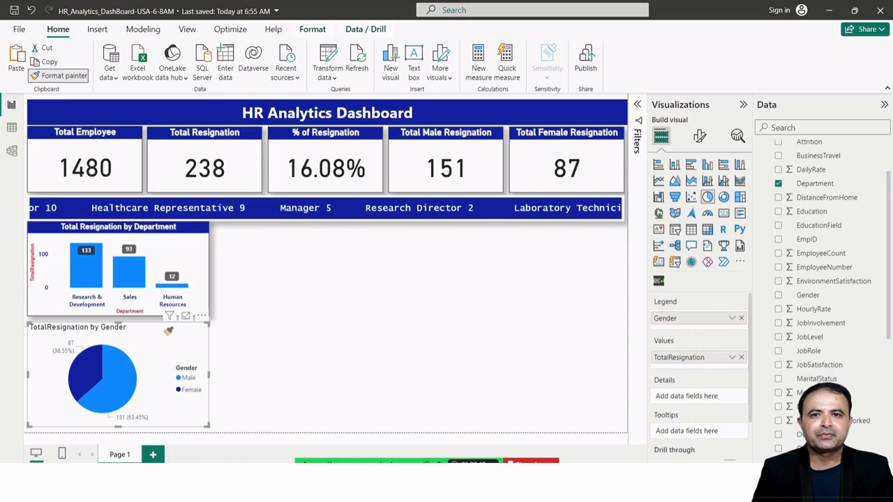
left_click(168, 331)
- Format the gender pie chart's detail label values as bold red text
left_click(654, 264)
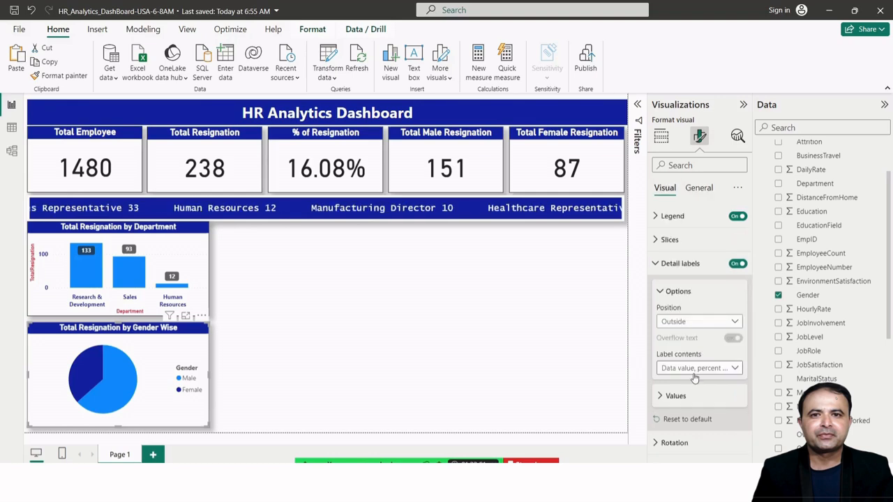
left_click(661, 396)
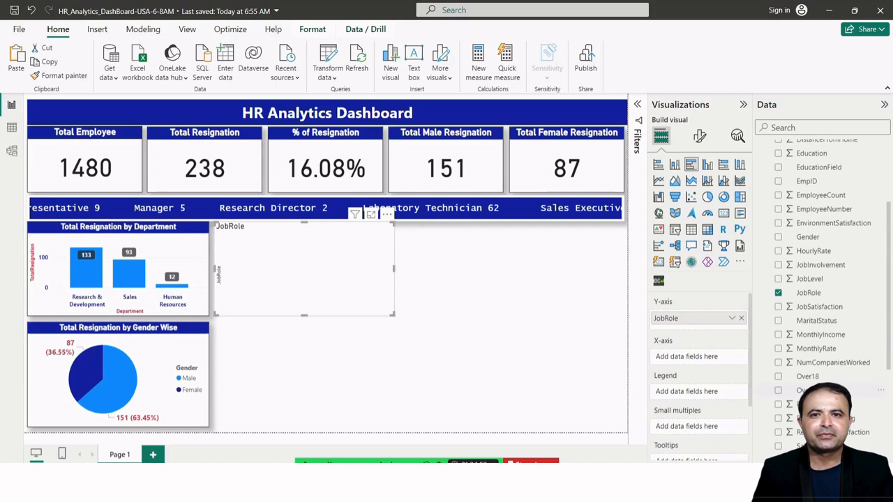
- Put TotalResignation on the X-axis of the JobRole clustered bar chart beside the department chart
scroll(823, 391, "down", 2)
left_click_drag(823, 413, 695, 377)
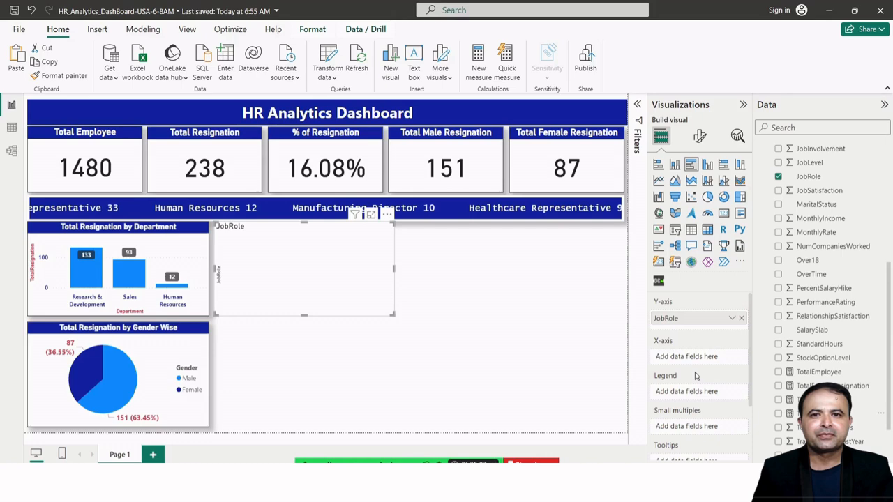
- Paste a copy of the job-role bar chart beneath the original and align its lower edge with the gender pie chart
left_click(537, 324)
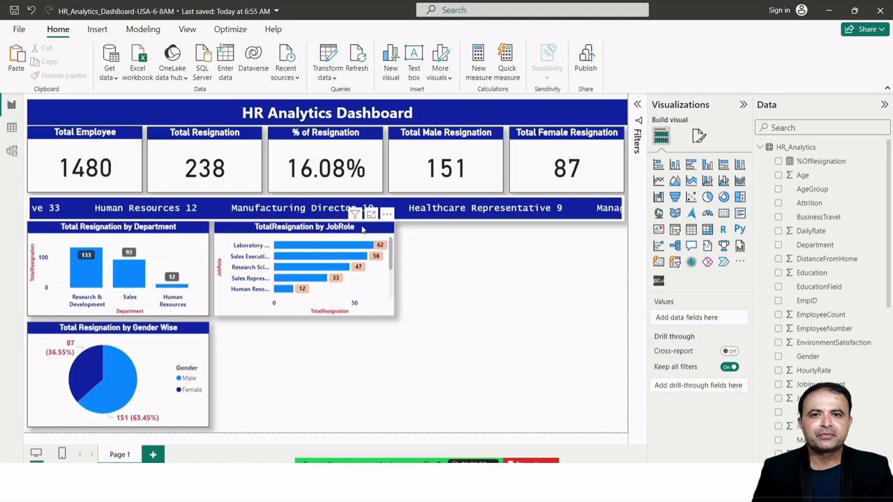
key("ctrl+v")
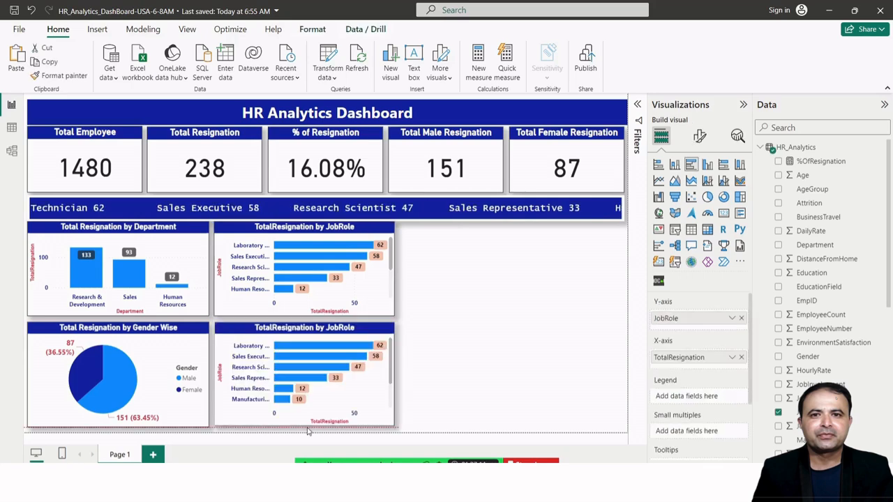
left_click_drag(308, 432, 308, 430)
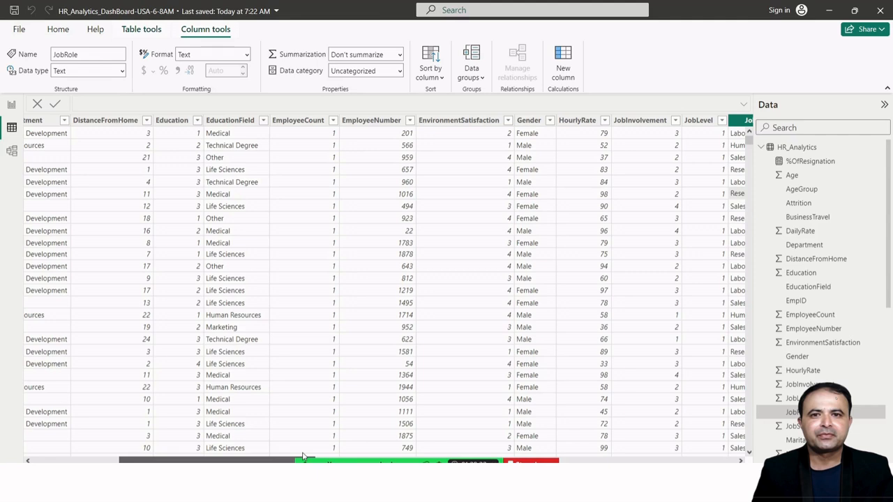
- Build a column chart of TotalResignation by PercentSalaryHike beside the job-role chart, leaving the line y-axis empty
left_click_drag(303, 457, 537, 457)
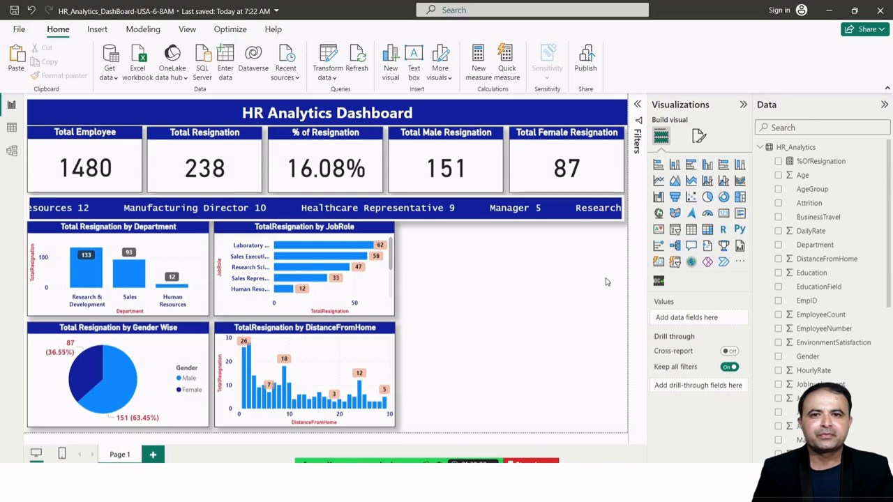
scroll(823, 314, "down", 3)
left_click(779, 416)
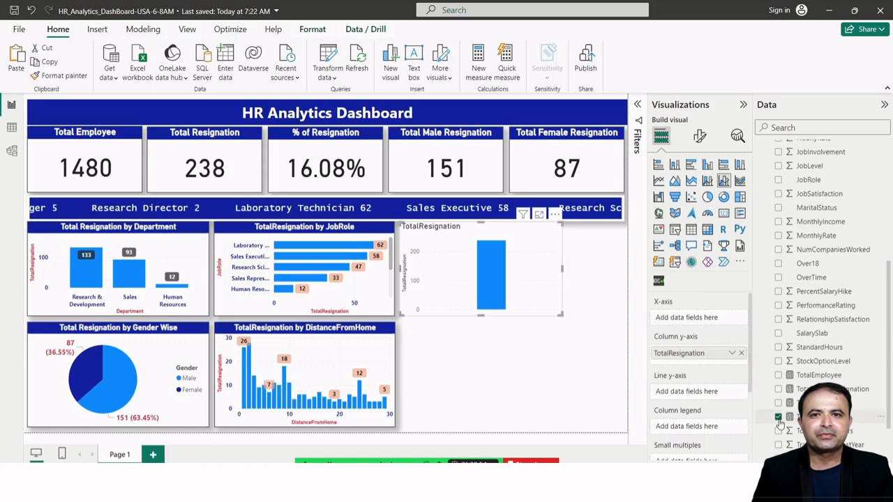
scroll(779, 421, "down", 2)
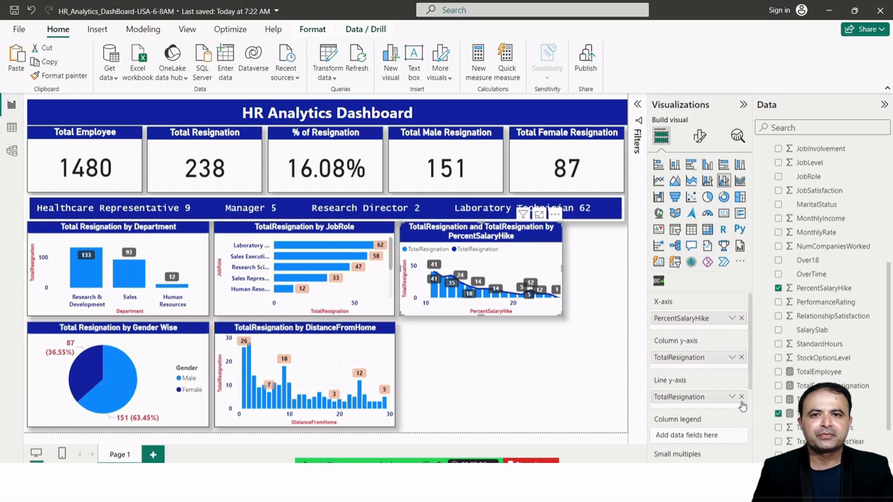
left_click(741, 397)
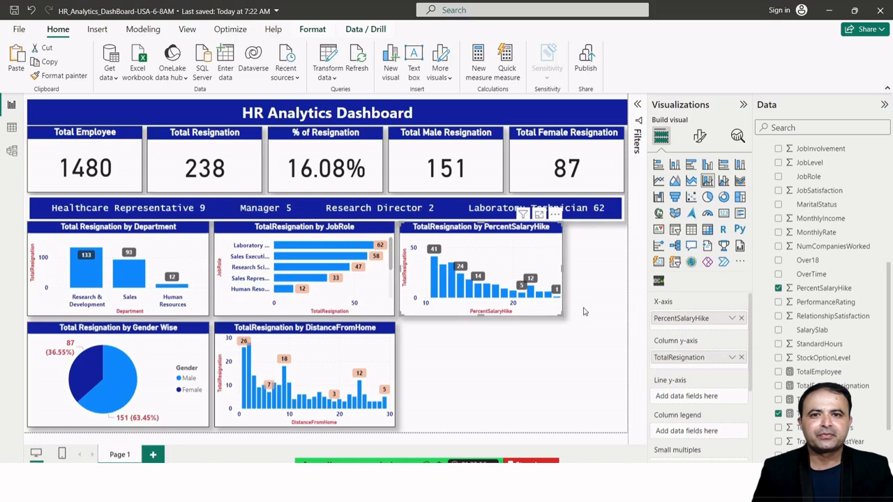
- Resize the salary-hike chart and put JobSatisfaction on the X-axis of its copy beneath
left_click_drag(562, 315, 567, 308)
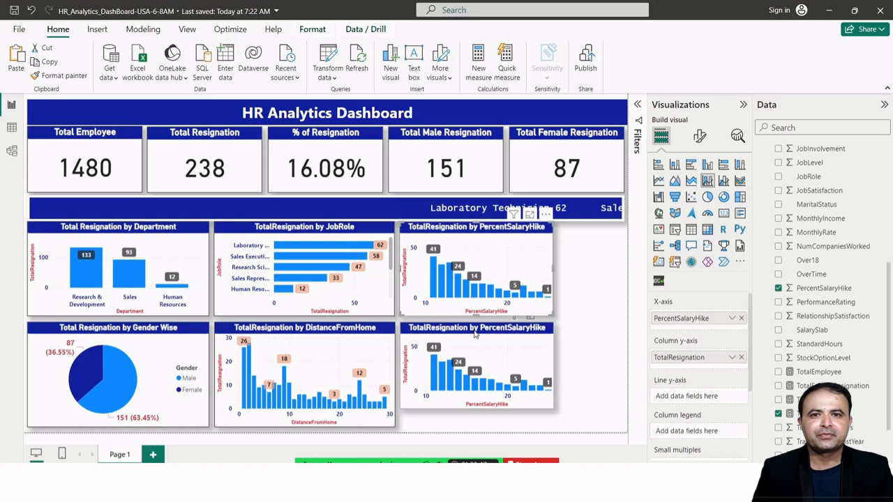
left_click(778, 191)
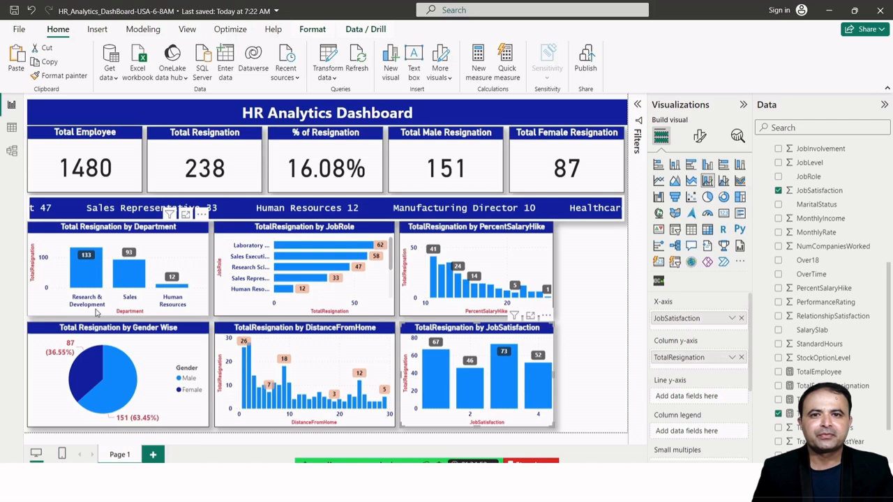
- Shrink the six charts and tile them closely in two rows of three, freeing space for another column
left_click(96, 313)
left_click_drag(208, 315, 186, 312)
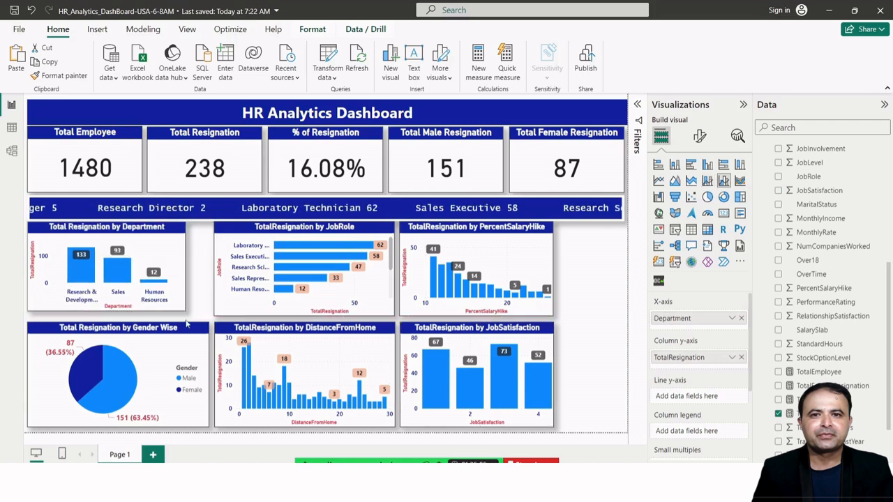
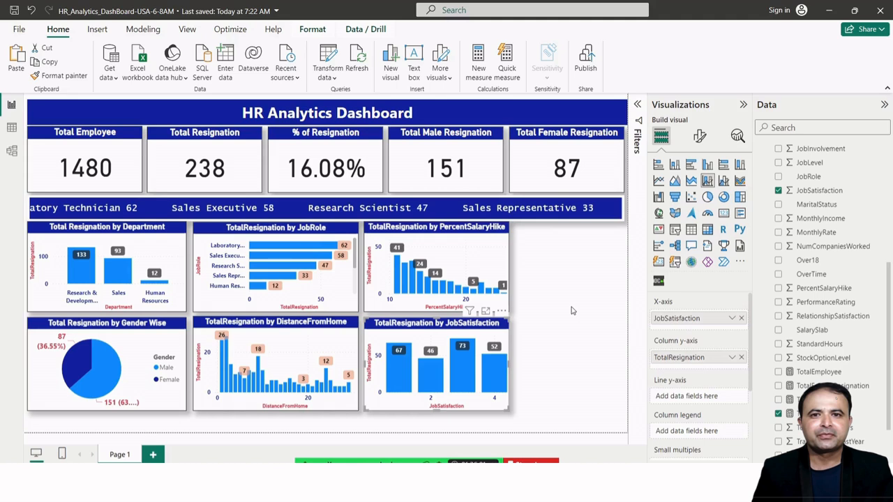
left_click(324, 332)
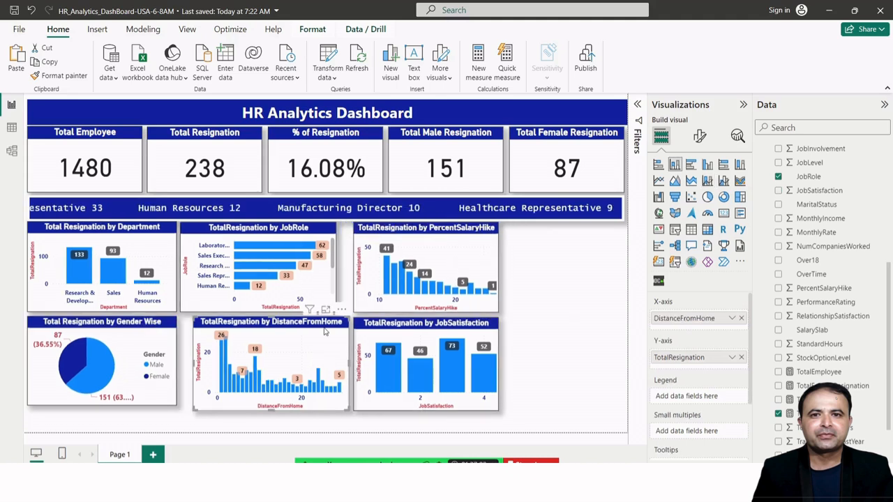
left_click(576, 334)
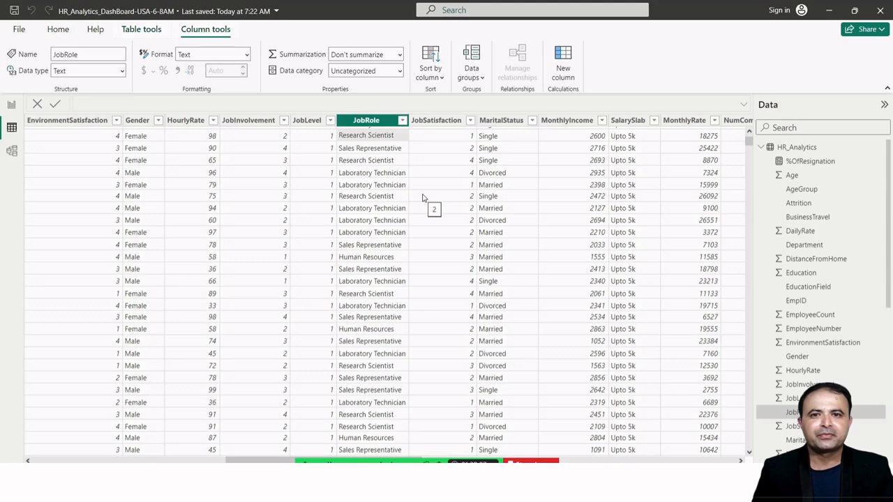
- Examine the HR_Analytics table's columns for fields to use in further charts
scroll(550, 215, "up", 2)
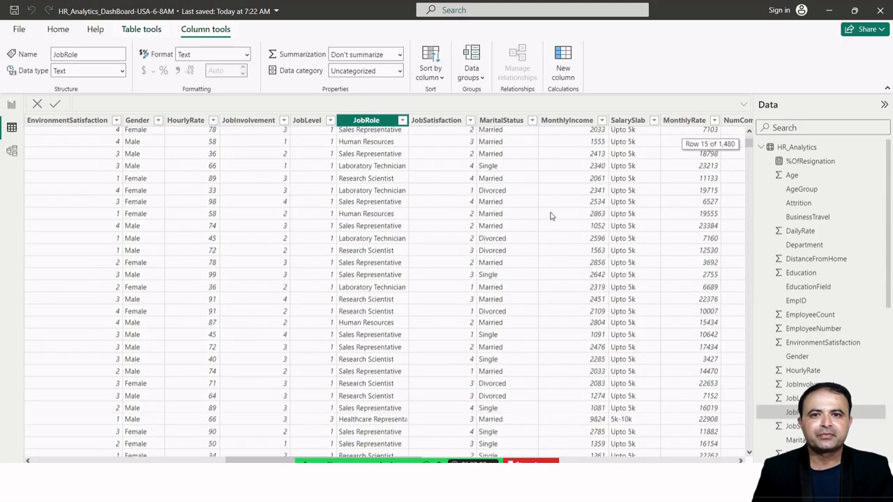
left_click_drag(327, 460, 182, 460)
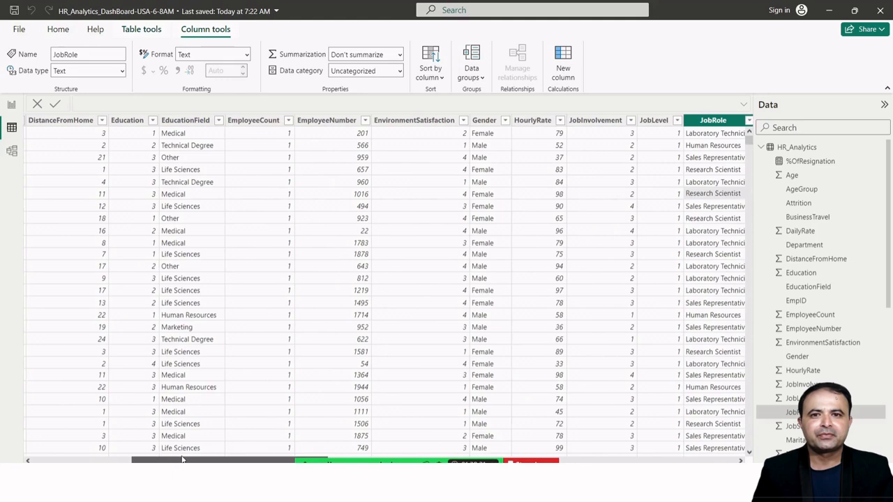
mouse_move(182, 460)
left_mouse_down()
mouse_move(211, 461)
mouse_move(182, 462)
left_mouse_up()
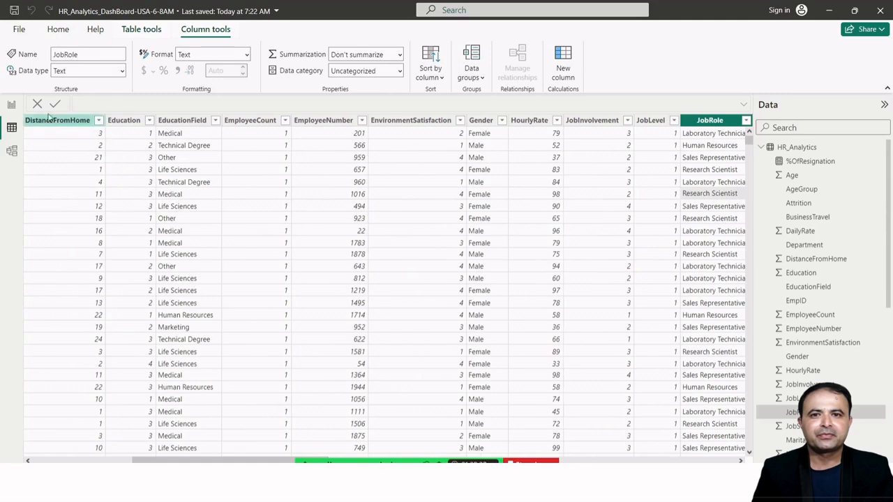
left_click(19, 108)
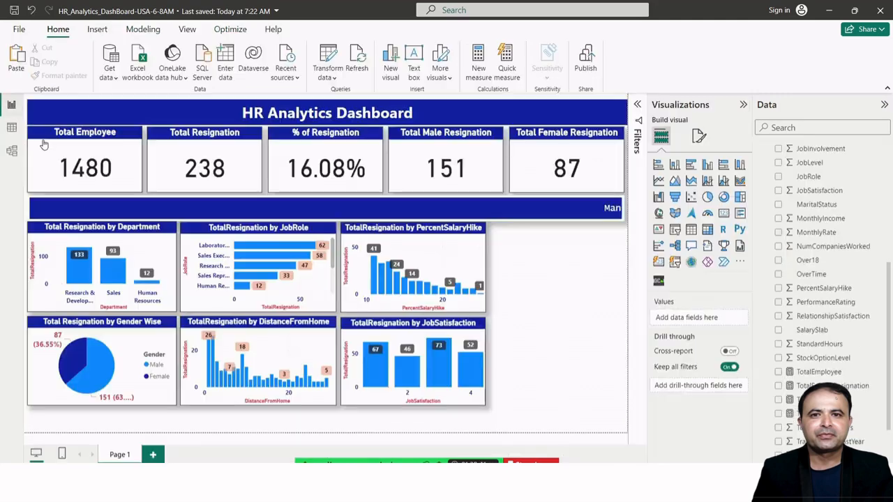
- Duplicate the PercentSalaryHike chart into the empty space beside it and narrow the copy to fit the fourth column
left_click(430, 245)
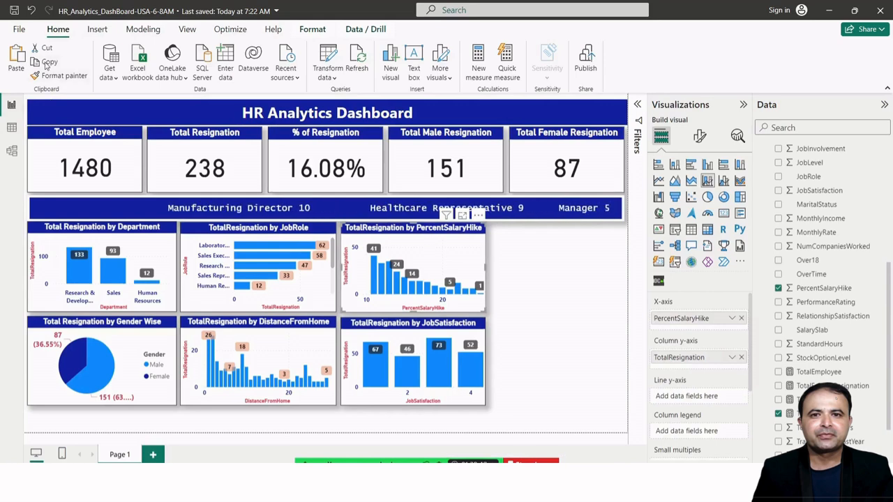
left_click(550, 305)
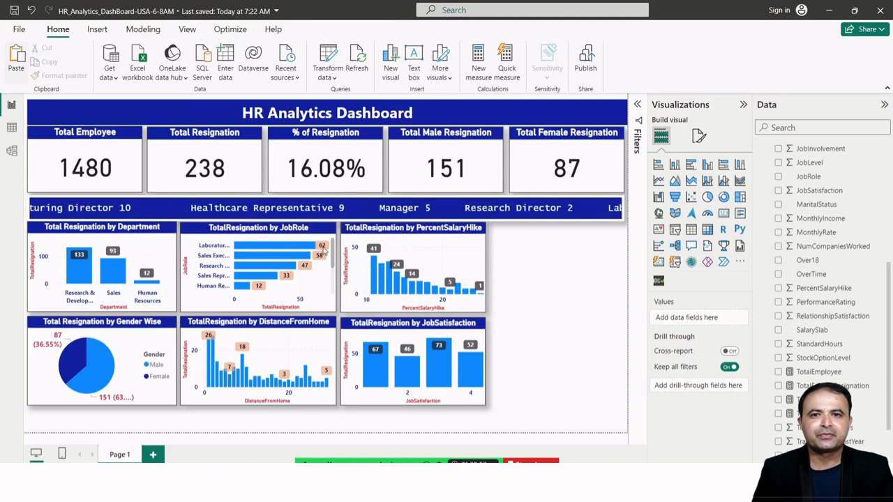
left_click(391, 254)
left_click_drag(390, 236, 519, 229)
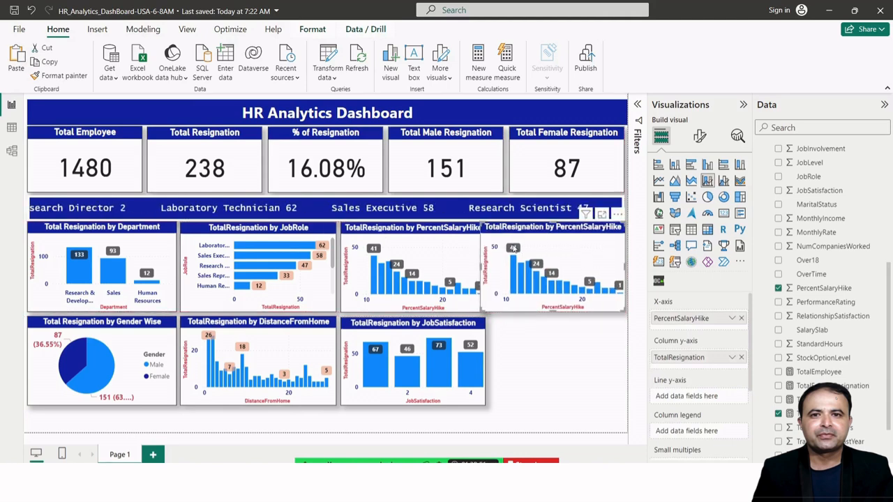
left_click_drag(481, 311, 492, 312)
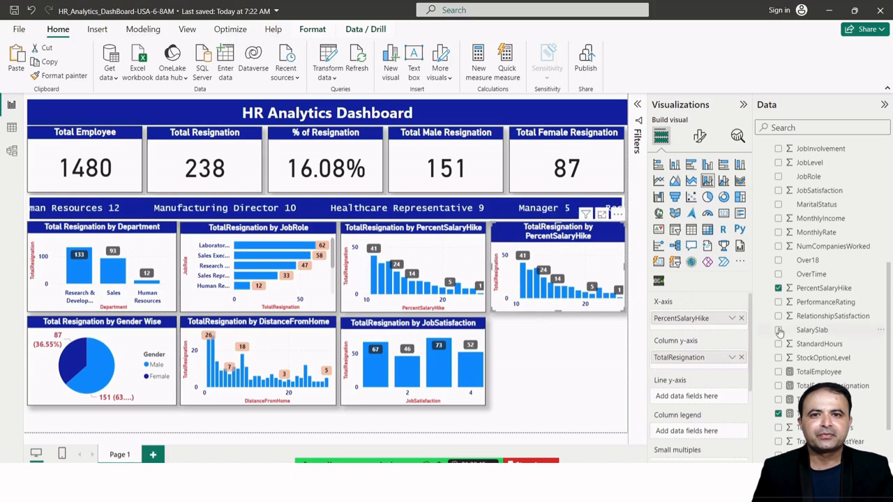
- Replace PercentSalaryHike with EducationField on the copied chart's axis and convert it to a clustered bar chart
left_click(740, 318)
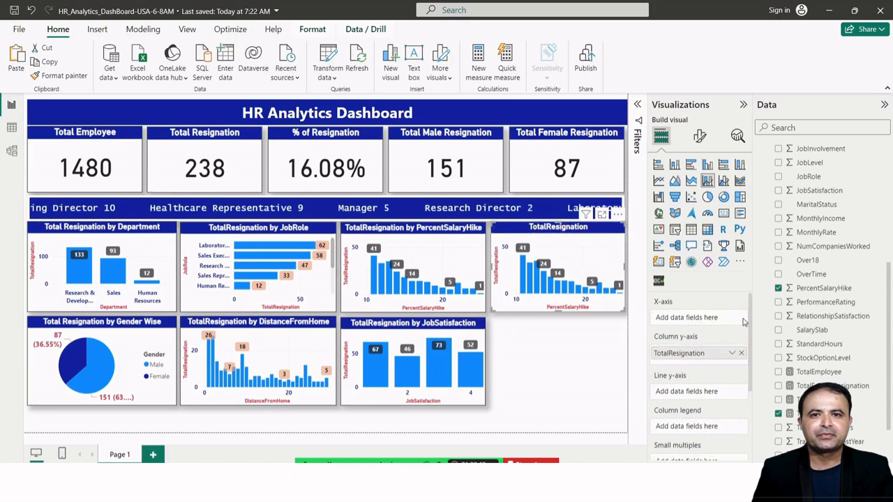
scroll(830, 265, "up", 5)
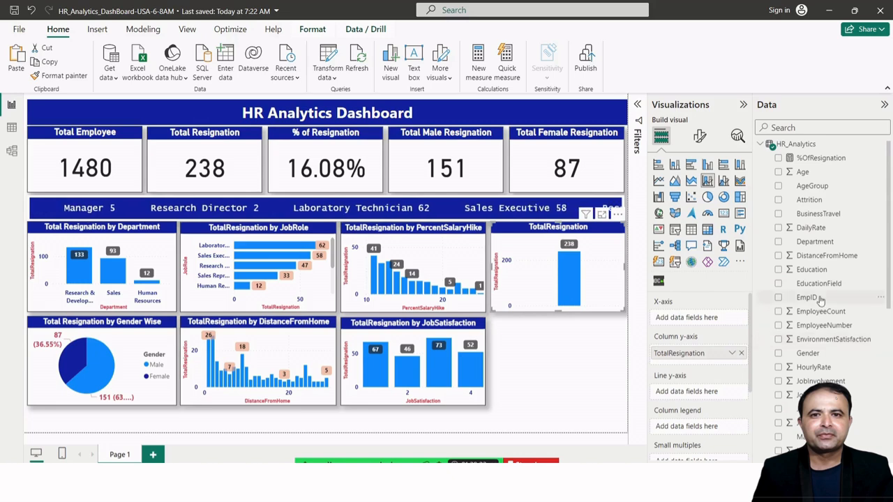
left_click(778, 284)
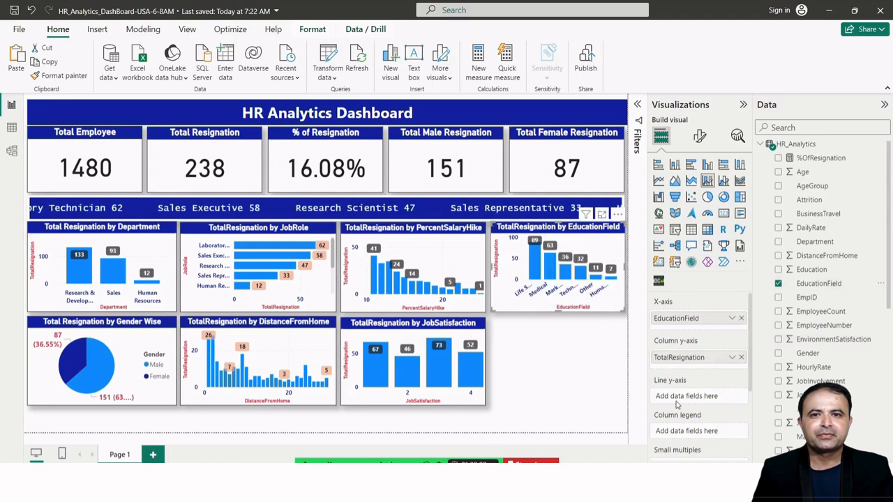
left_click(690, 166)
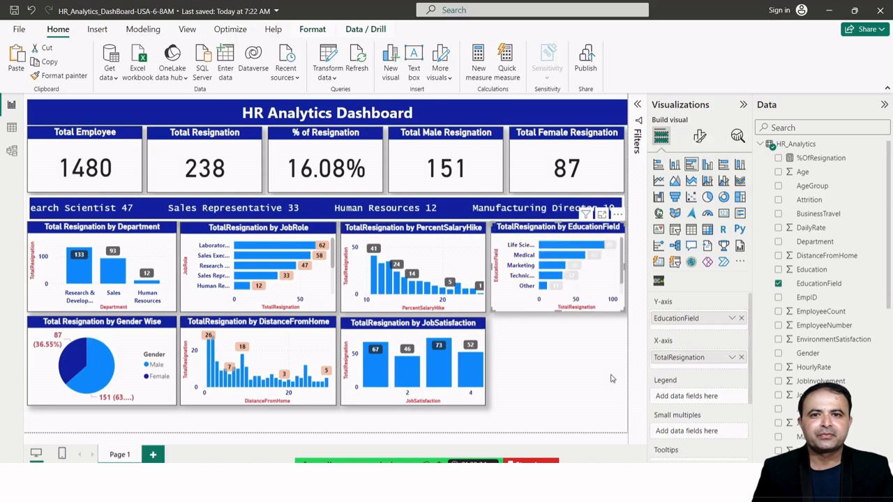
- Copy the JobRole chart's formatting onto the EducationField chart with the format painter
left_click(285, 240)
left_click(75, 75)
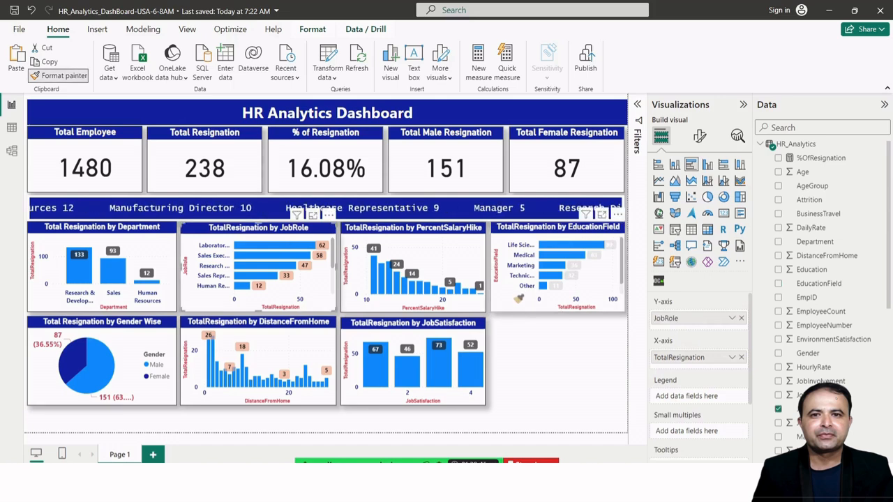
left_click(519, 298)
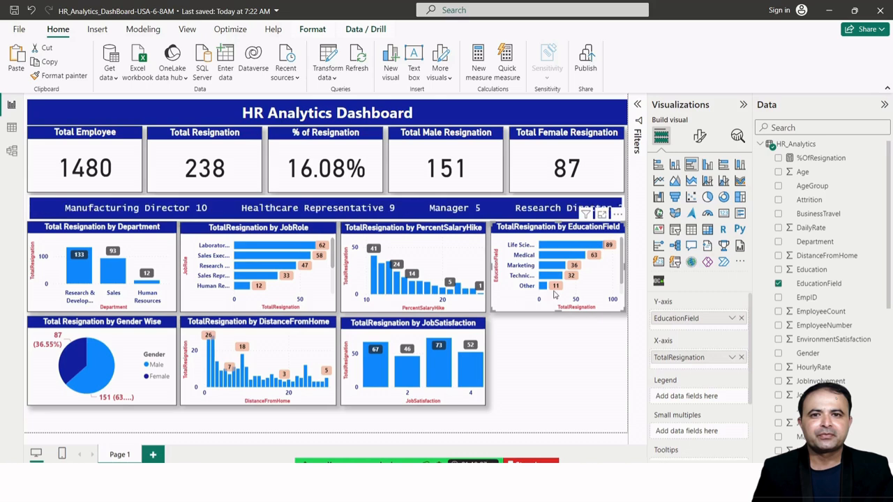
left_click(577, 372)
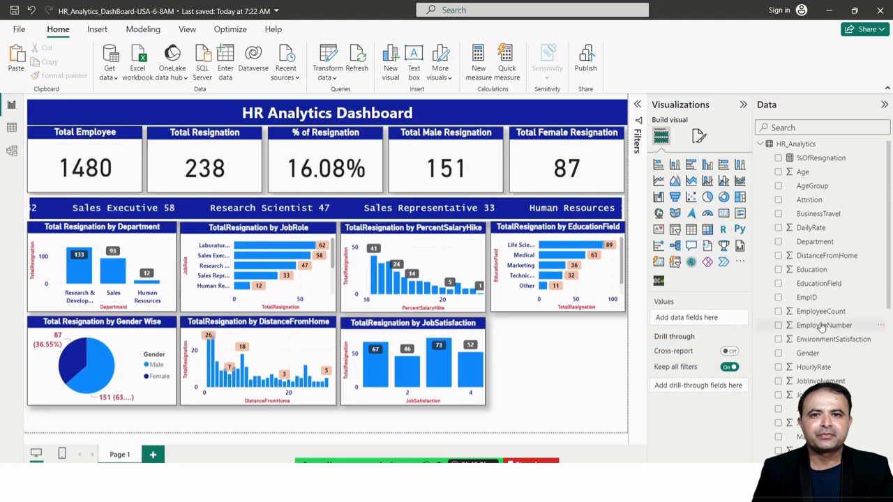
- Examine the HR_Analytics field list and the table's last columns for a field to chart, and return to the report
left_click_drag(822, 327, 611, 326)
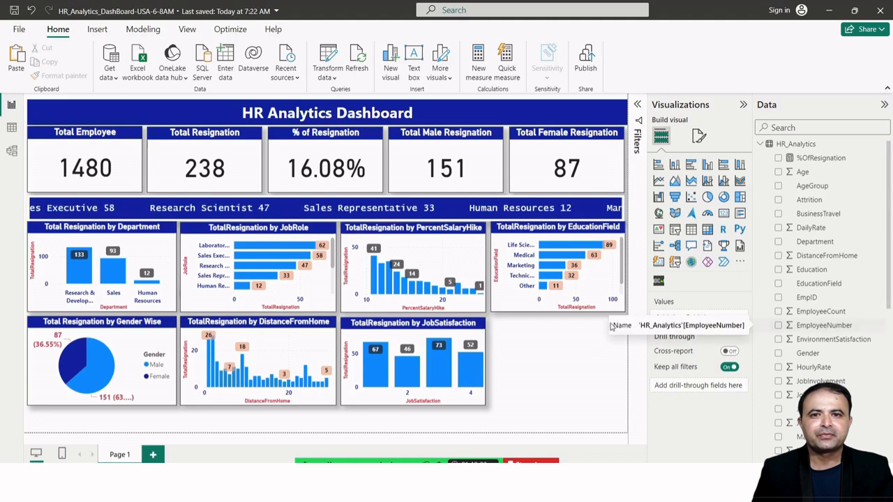
scroll(832, 369, "down", 2)
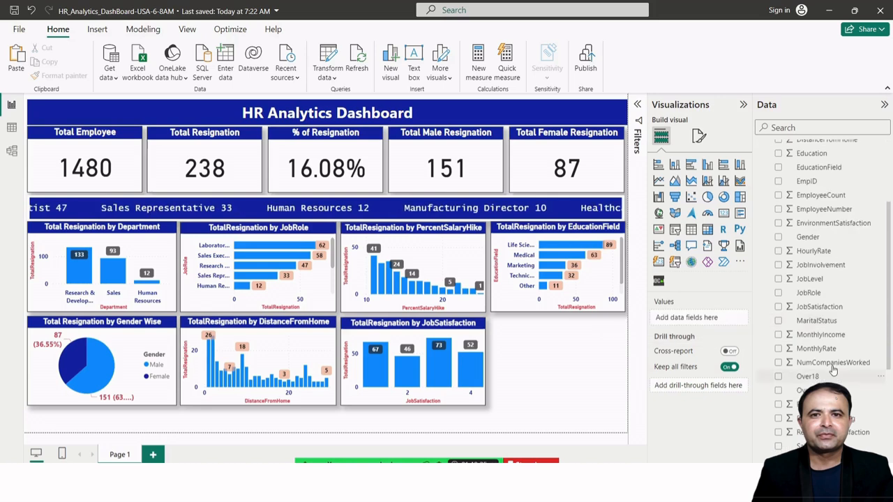
scroll(833, 370, "down", 1)
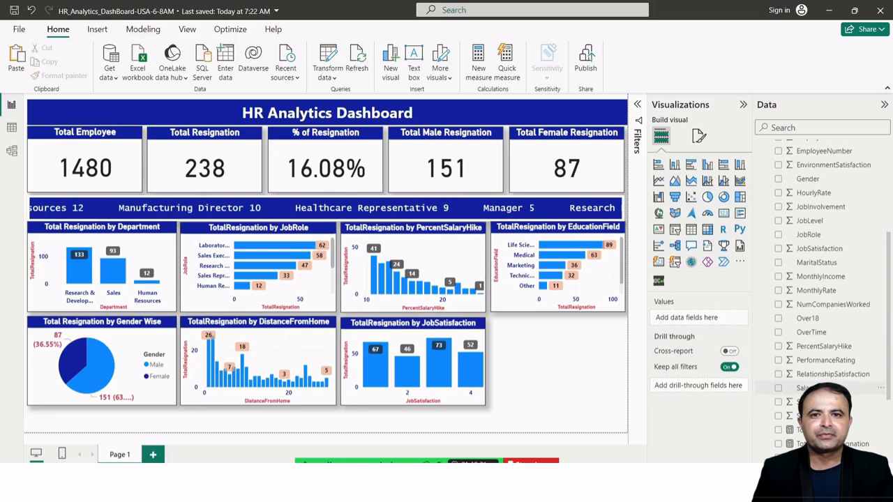
left_click(12, 127)
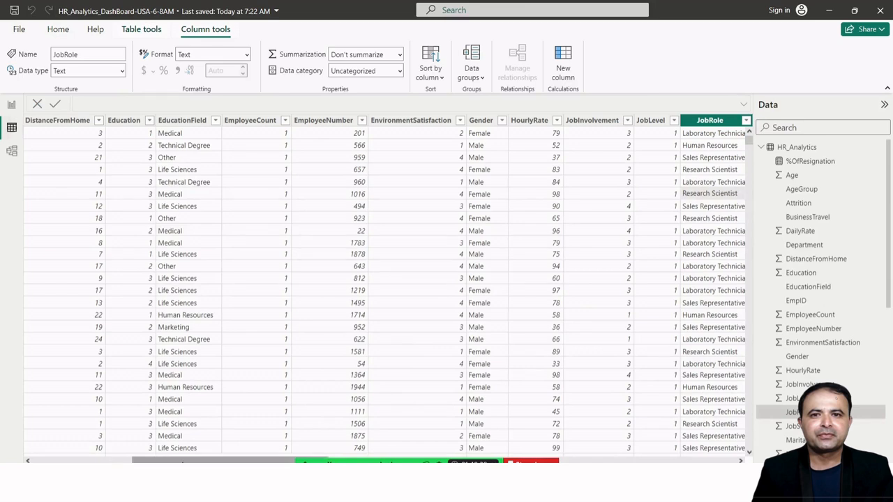
left_click_drag(183, 461, 375, 460)
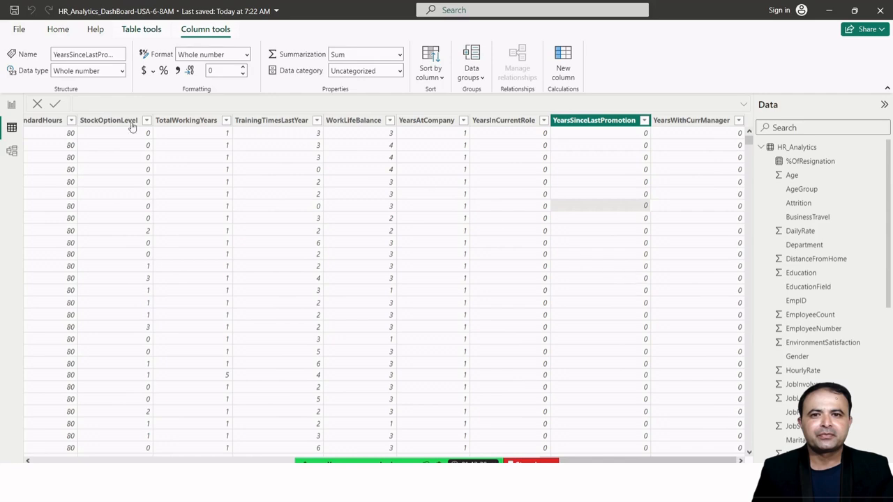
left_click(12, 106)
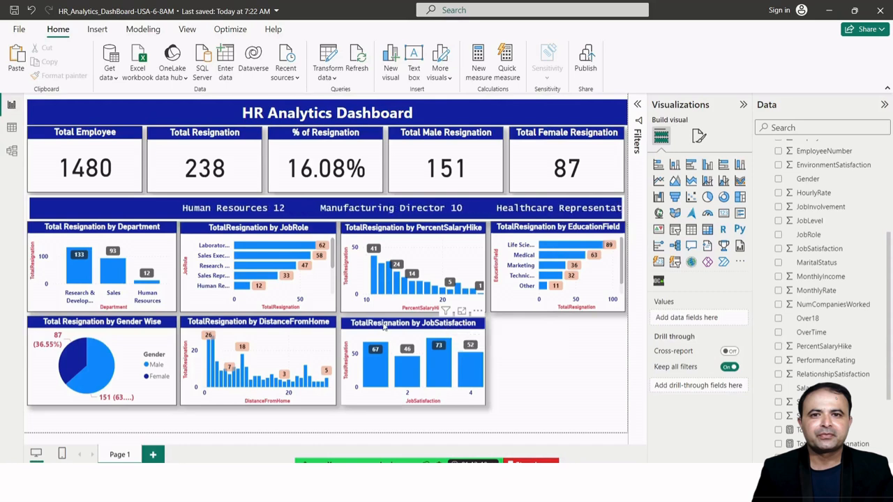
left_click(385, 326)
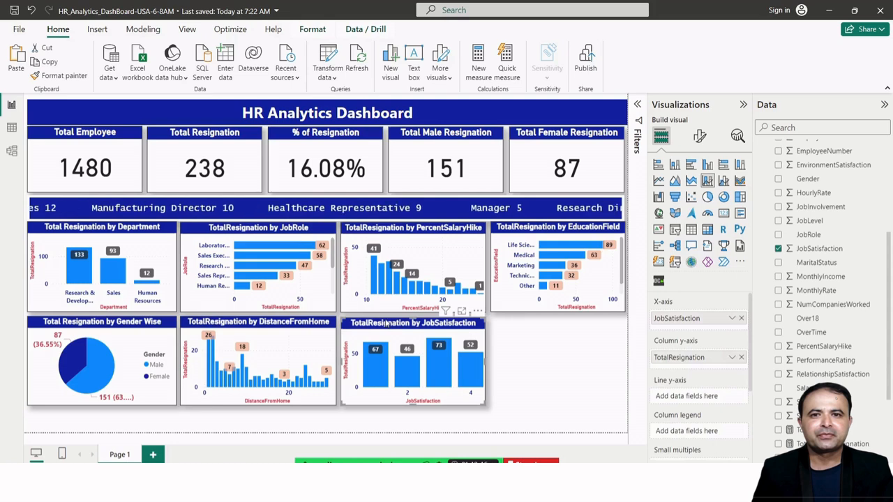
key("ctrl+v")
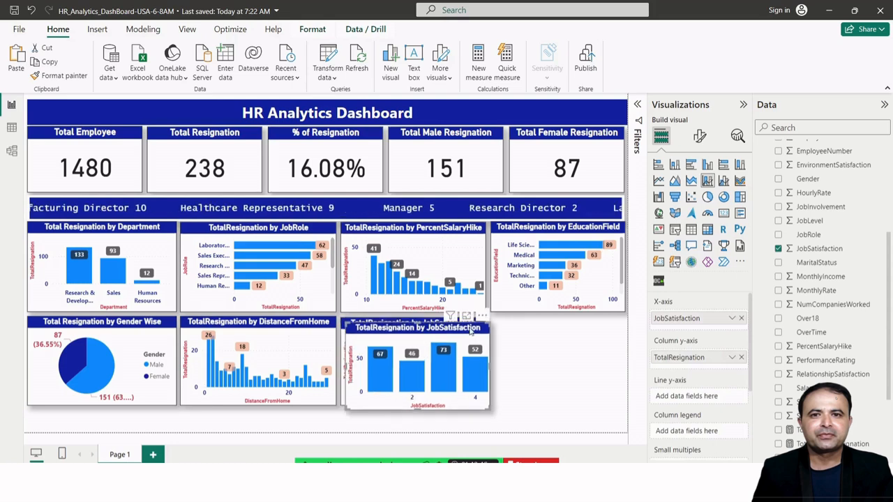
left_click_drag(481, 331, 481, 331)
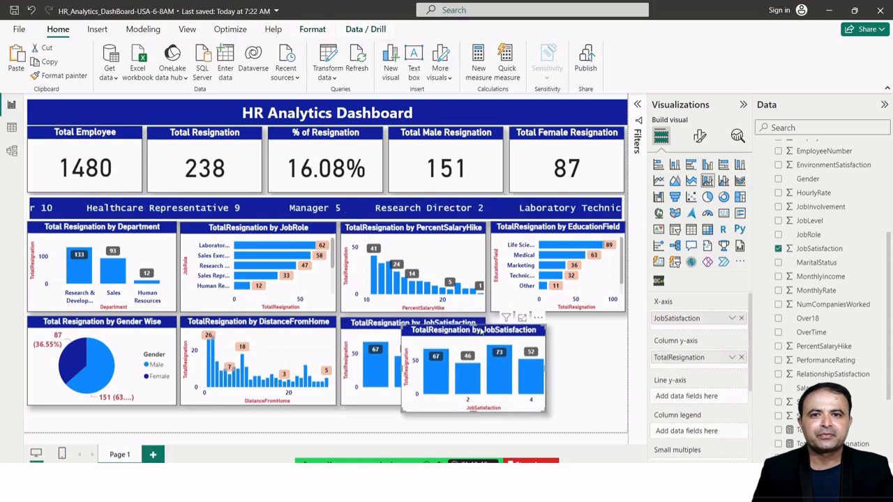
key("Delete")
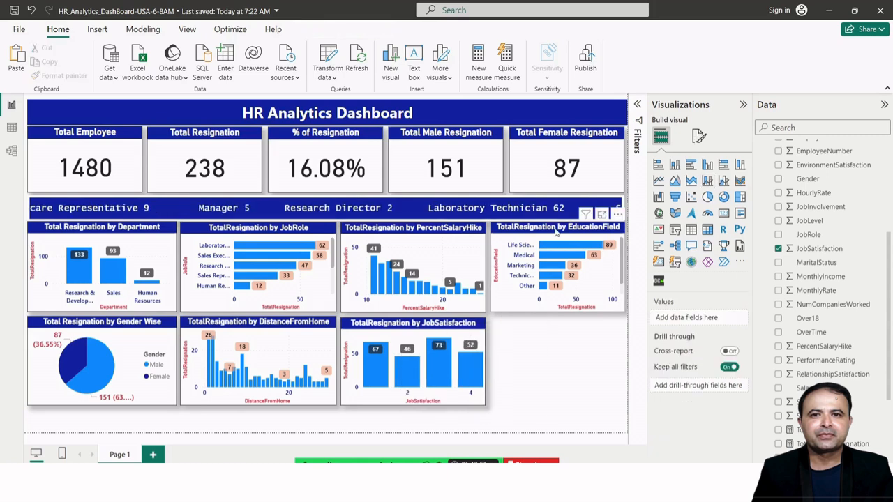
- Duplicate the EducationField bar chart and place the copy directly beneath it, beside the JobSatisfaction chart
left_click(556, 233)
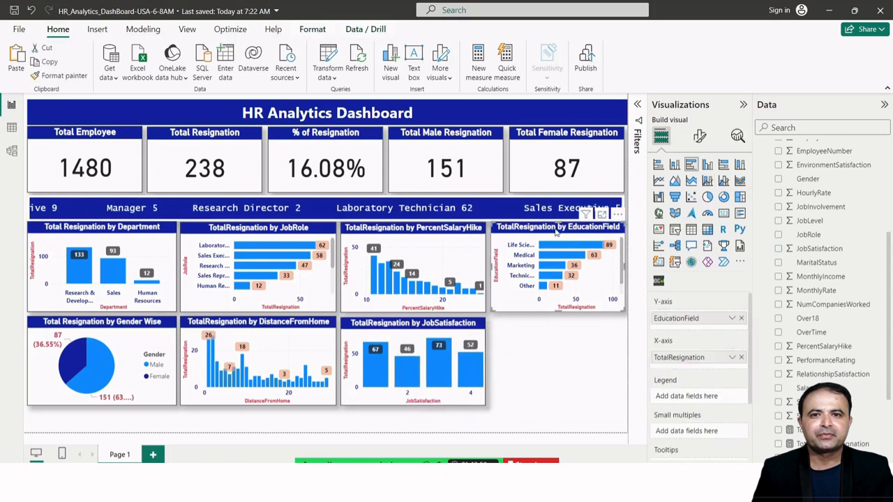
key("ctrl+v")
left_click_drag(556, 233, 549, 332)
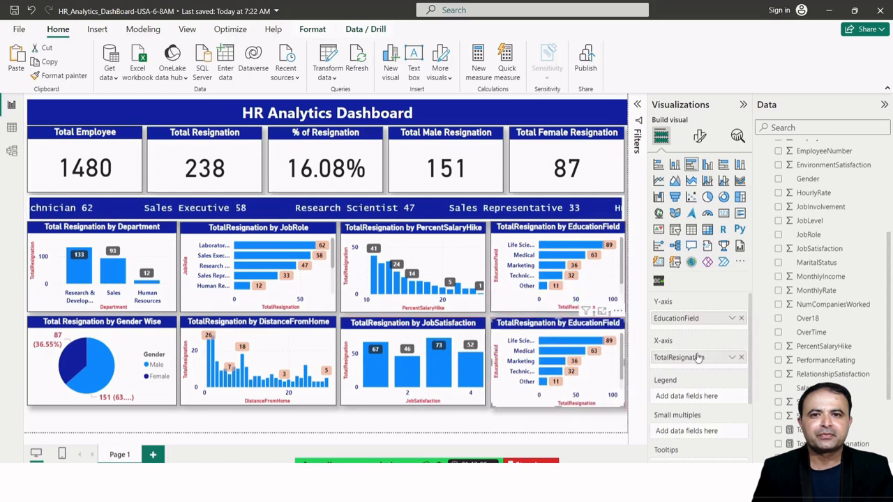
- Replace EducationField with YearsSinceLastPromotion on the lower copy's Y-axis and convert it to a stacked bar chart
left_click(741, 319)
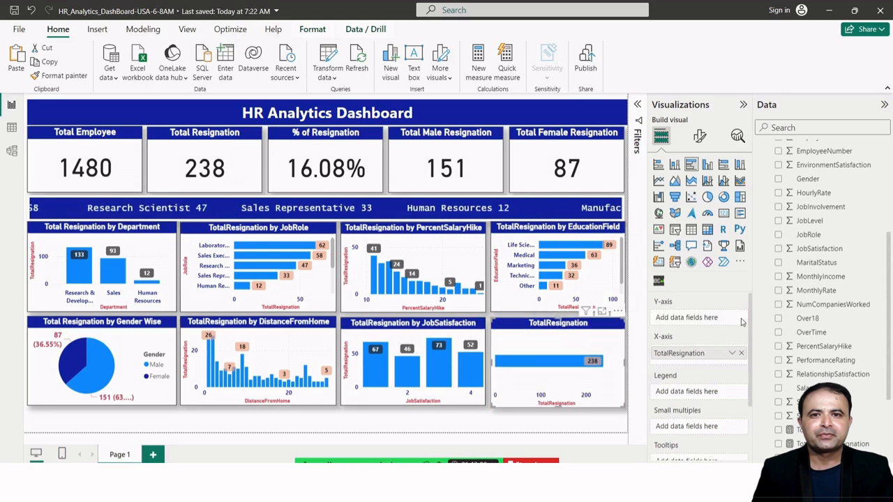
scroll(811, 258, "up", 3)
scroll(811, 258, "up", 2)
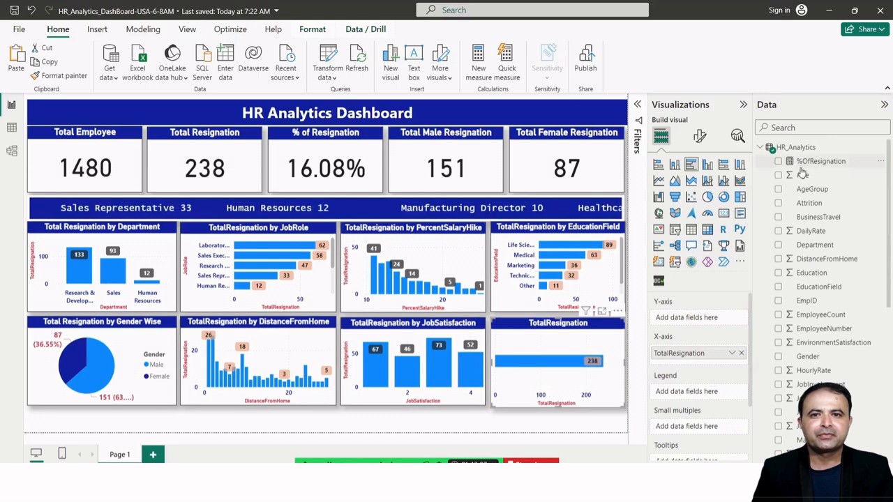
scroll(812, 356, "down", 3)
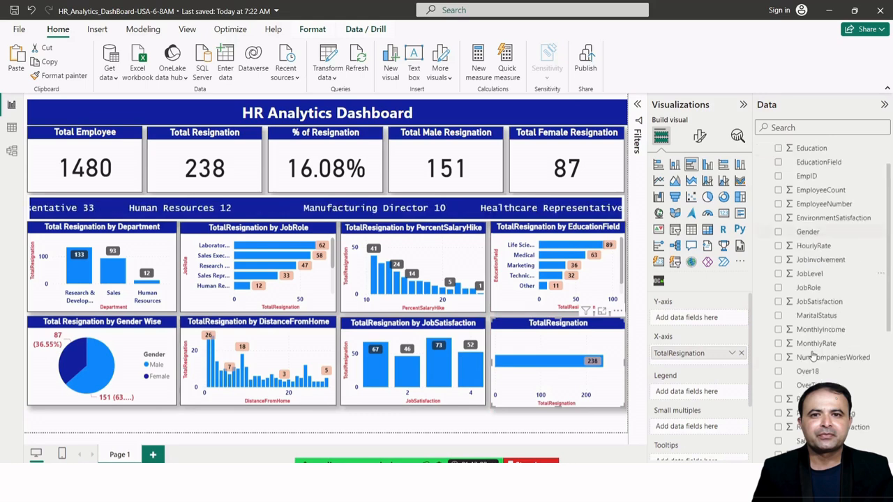
scroll(812, 355, "down", 4)
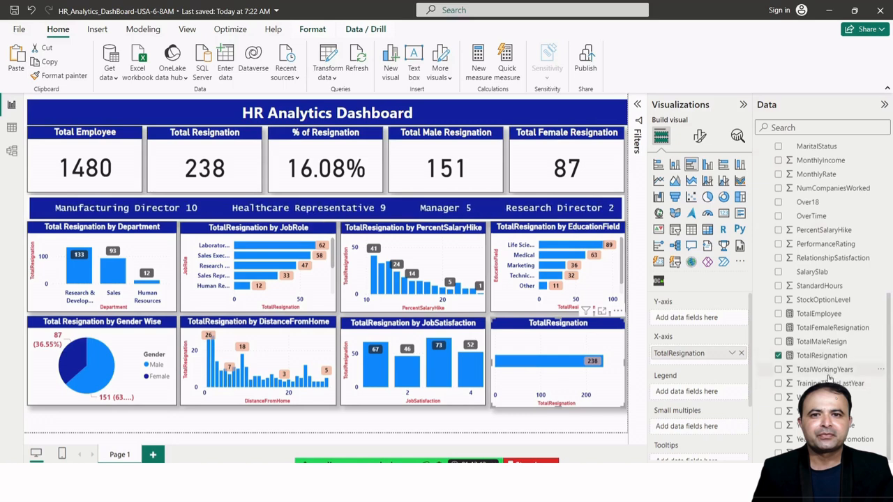
left_click(778, 439)
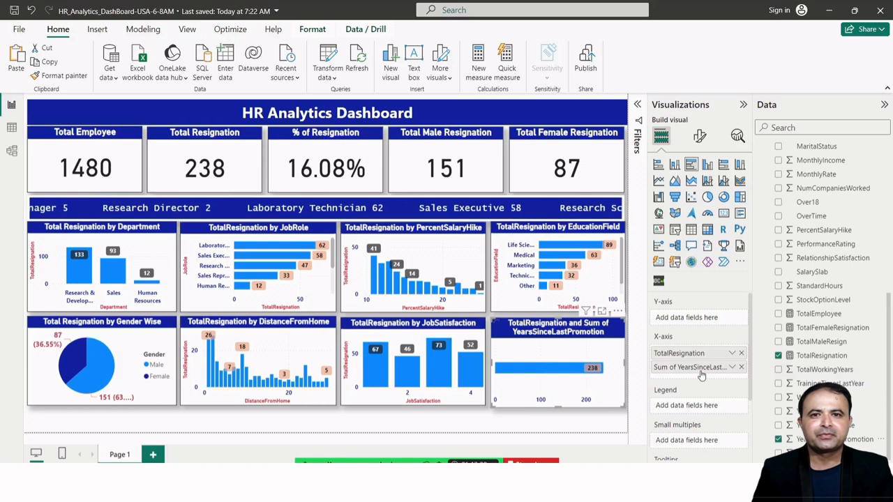
left_click_drag(701, 375, 703, 324)
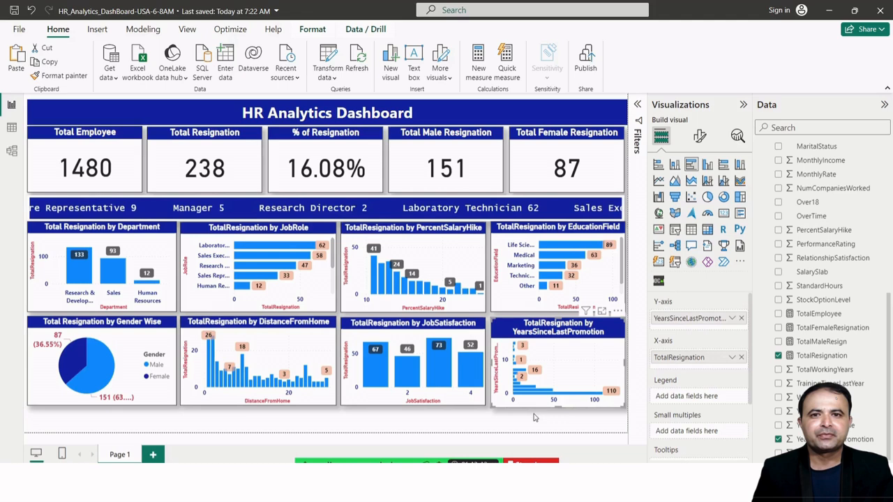
left_click(659, 166)
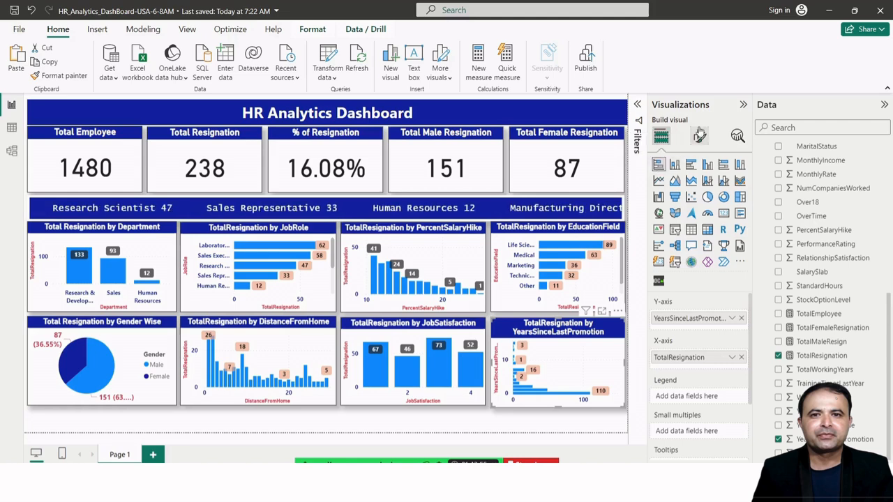
- Retitle the YearsSinceLastPromotion chart as "Resignation Last Promotion" and save the report
left_click(699, 135)
left_click(659, 240)
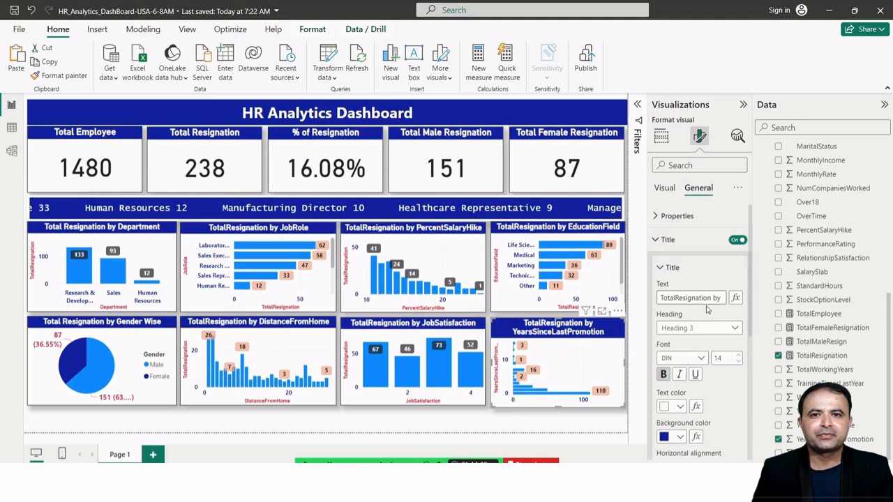
left_click_drag(680, 298, 647, 299)
key("BackSpace")
type("R")
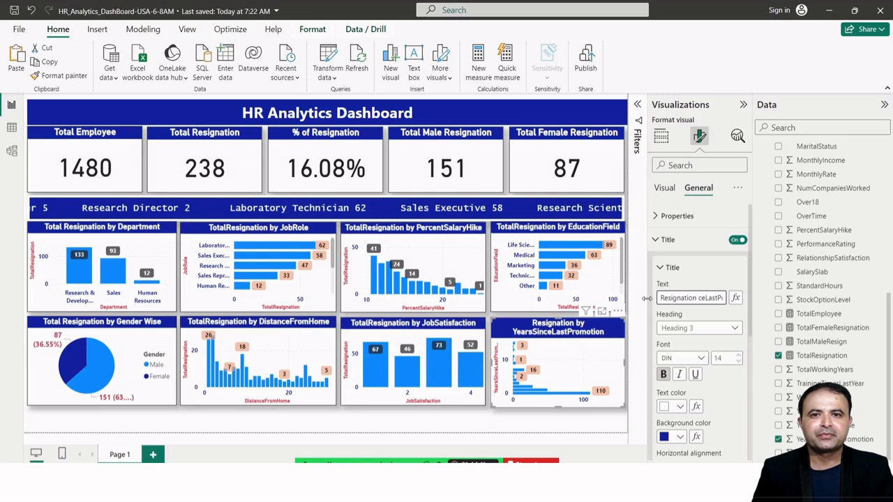
key("BackSpace")
key("BackSpace")
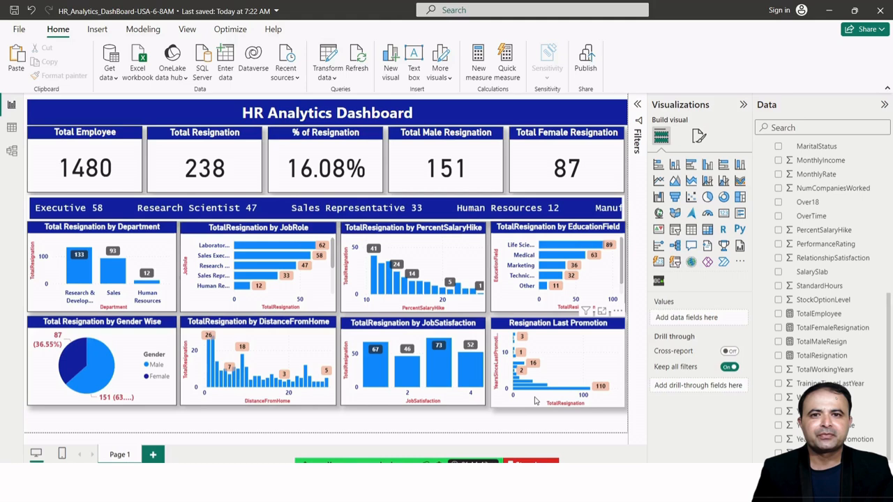
left_click(15, 10)
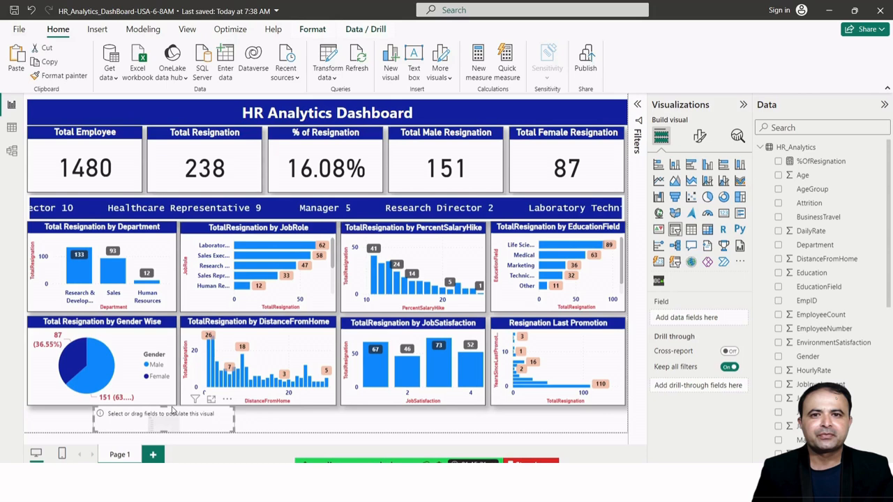
- Place the empty slicer beneath the bottom row of charts, stretch it across the dashboard's full width, and assign Department as its field
left_click_drag(172, 410, 132, 412)
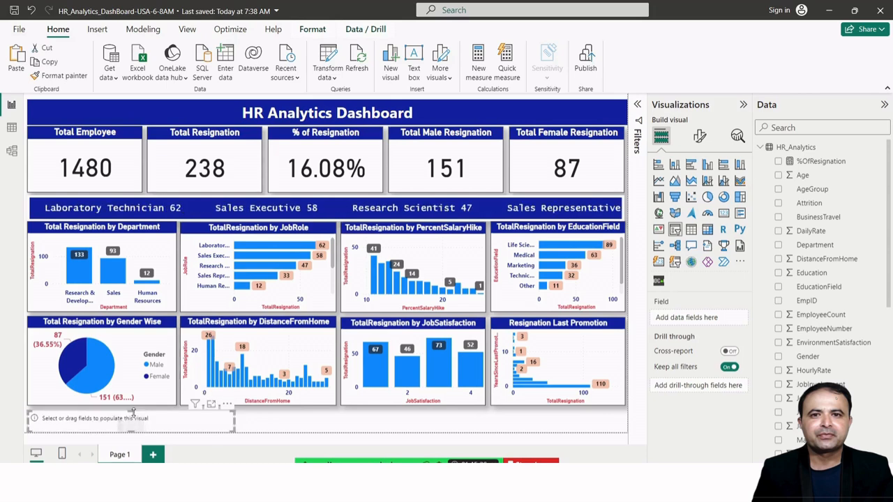
key("Up")
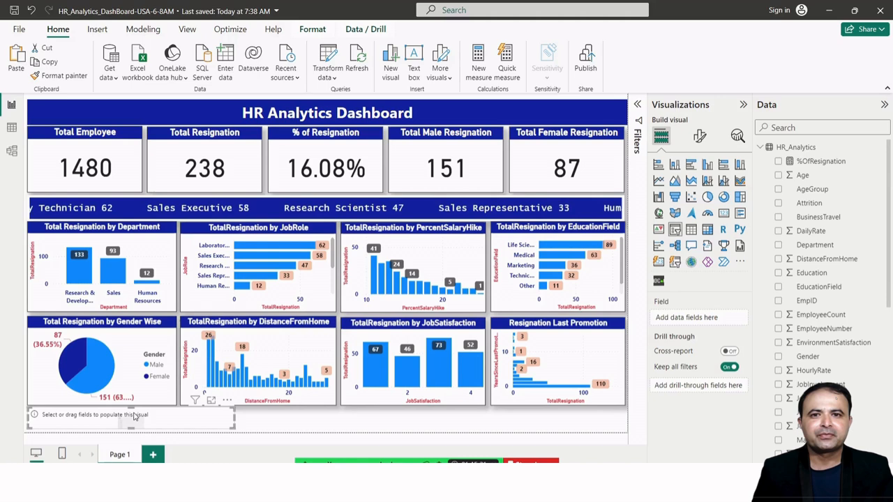
left_click_drag(234, 417, 611, 413)
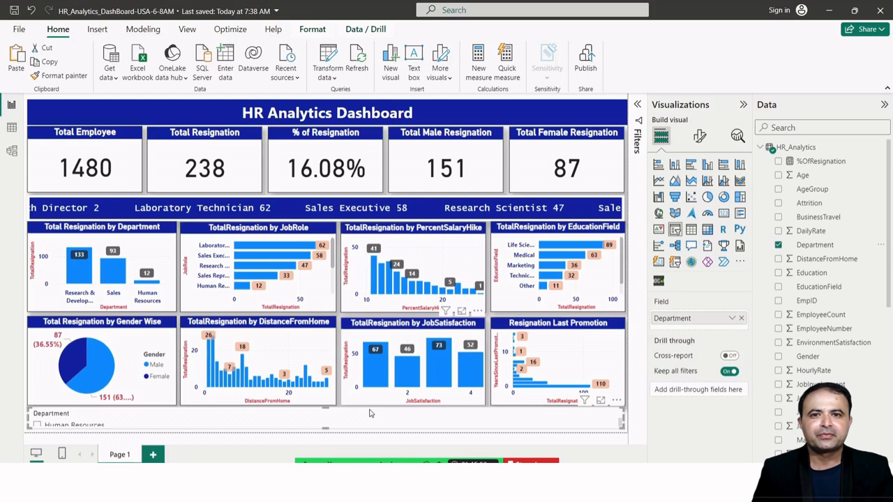
- Set the Department slicer's style to Tile
left_click(700, 137)
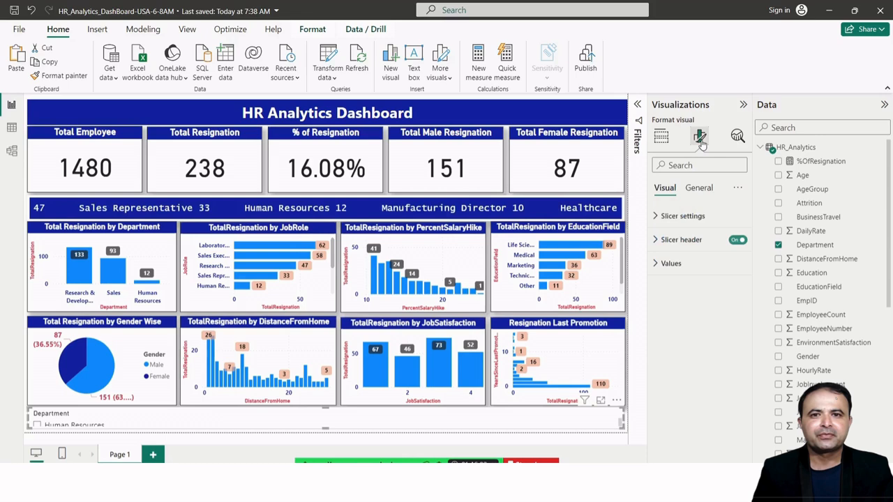
left_click(656, 219)
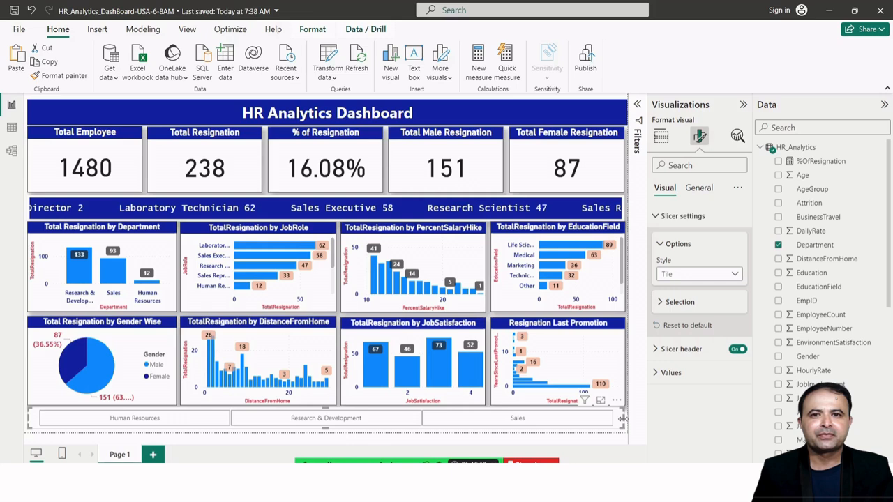
left_click(674, 303)
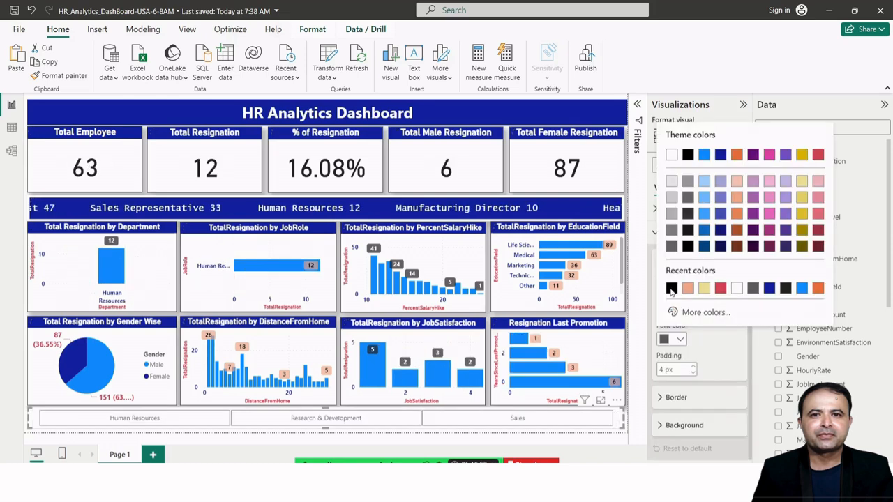
- Format the Department slicer's values as bold white 12-point text on a dark blue background
left_click(671, 288)
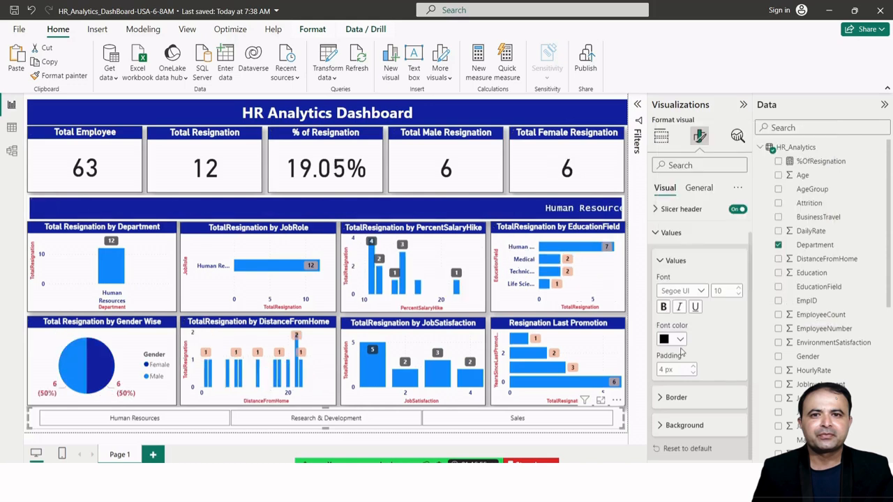
double_click(738, 288)
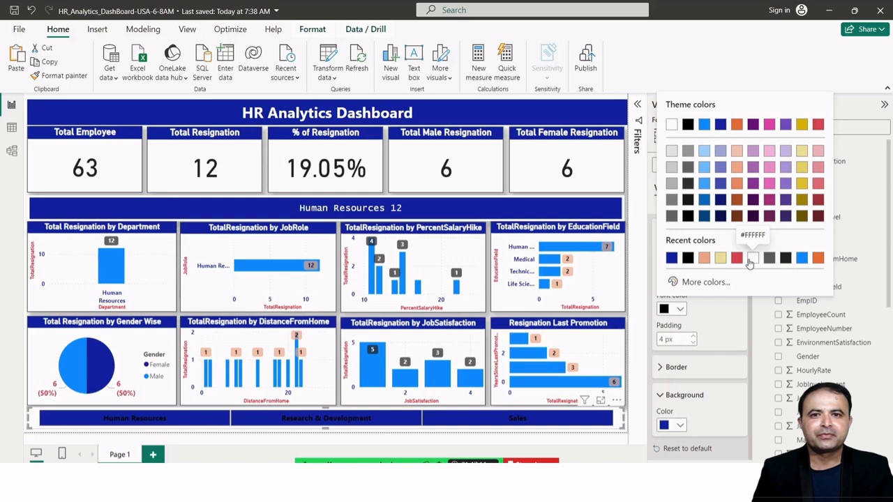
left_click(752, 258)
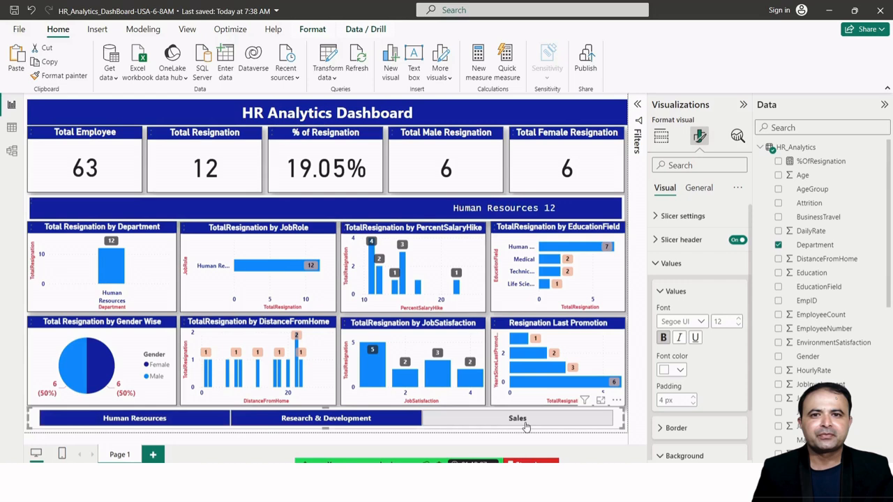
- Test the Department slicer by filtering the dashboard to Sales, and clear the selection
left_click(526, 422)
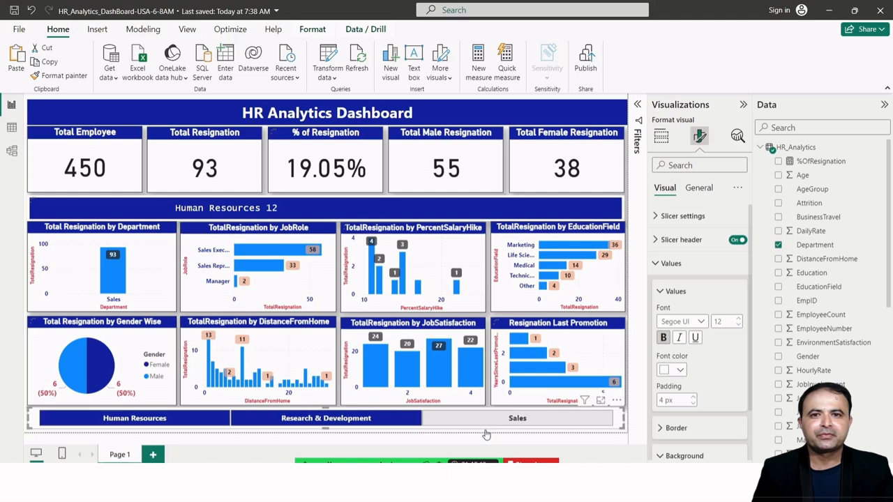
left_click(485, 419)
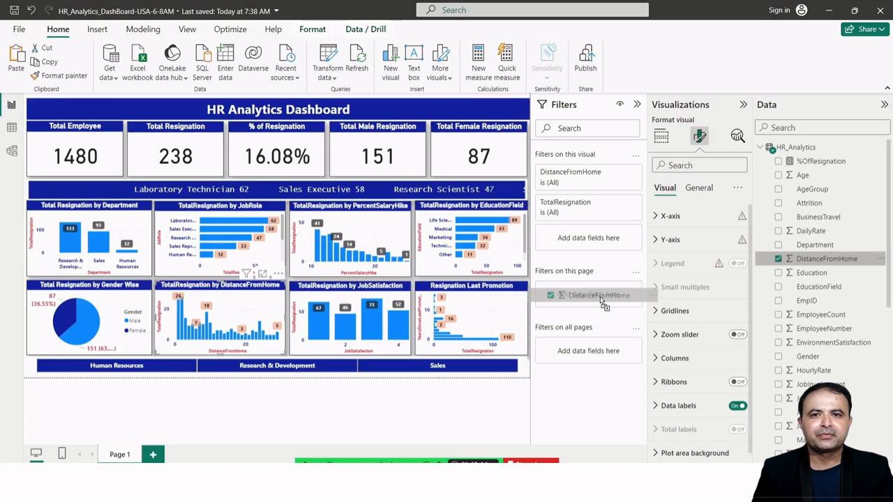
- Add a DistanceFromHome visual-level filter to the DistanceFromHome chart and apply Top N with the top 10 by Sum of DistanceFromHome
left_click_drag(600, 296, 619, 296)
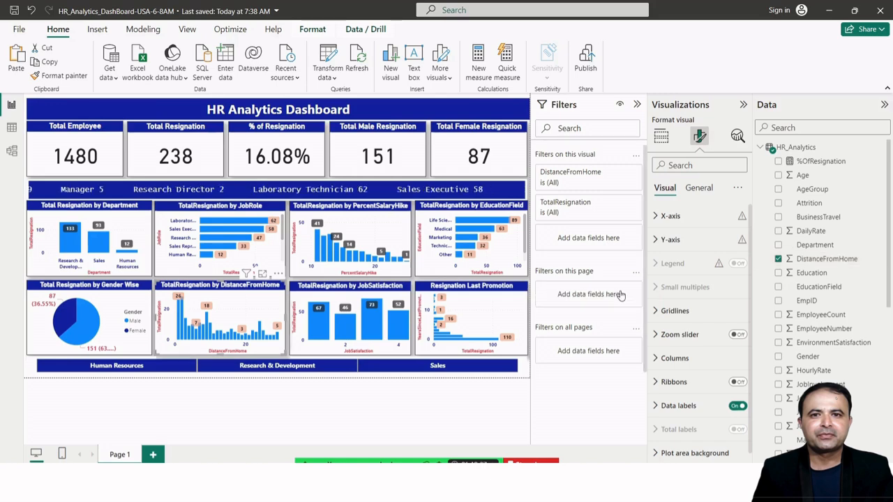
left_click_drag(826, 259, 654, 249)
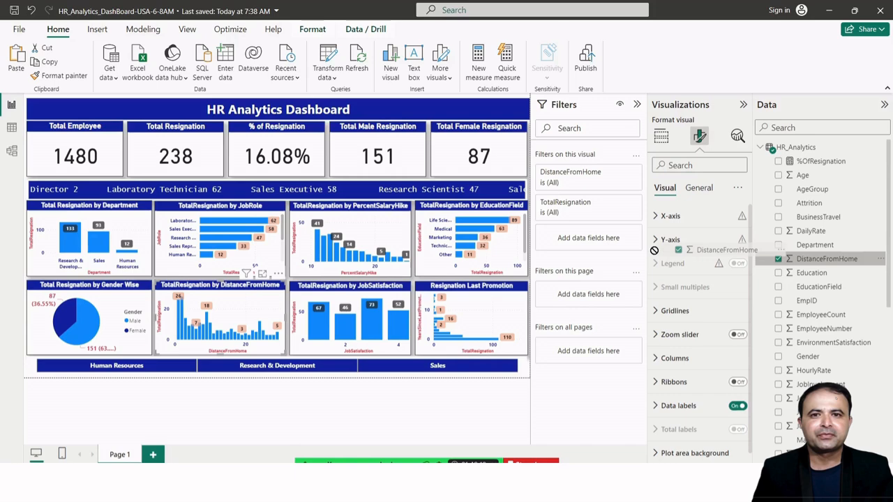
left_click_drag(654, 250, 588, 223)
left_click(589, 240)
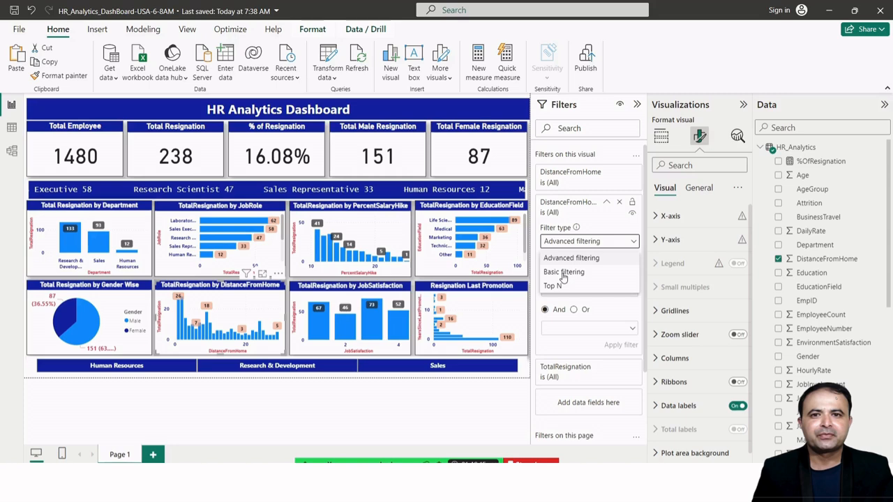
left_click(553, 286)
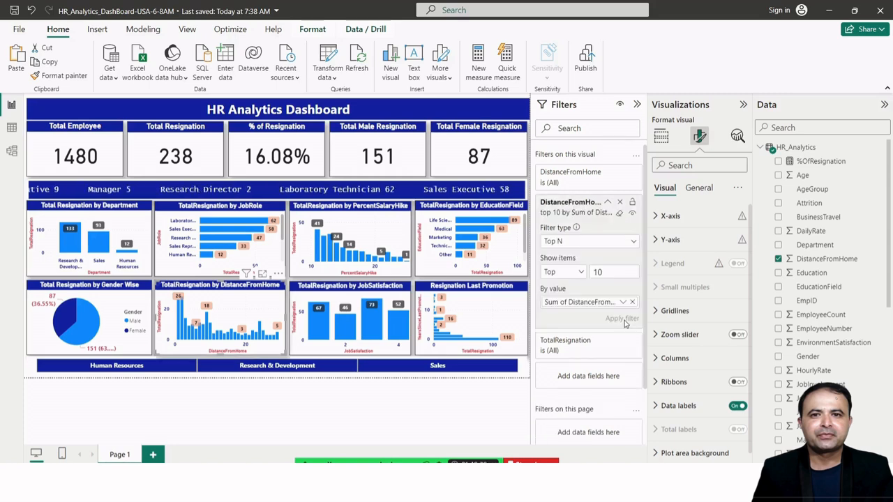